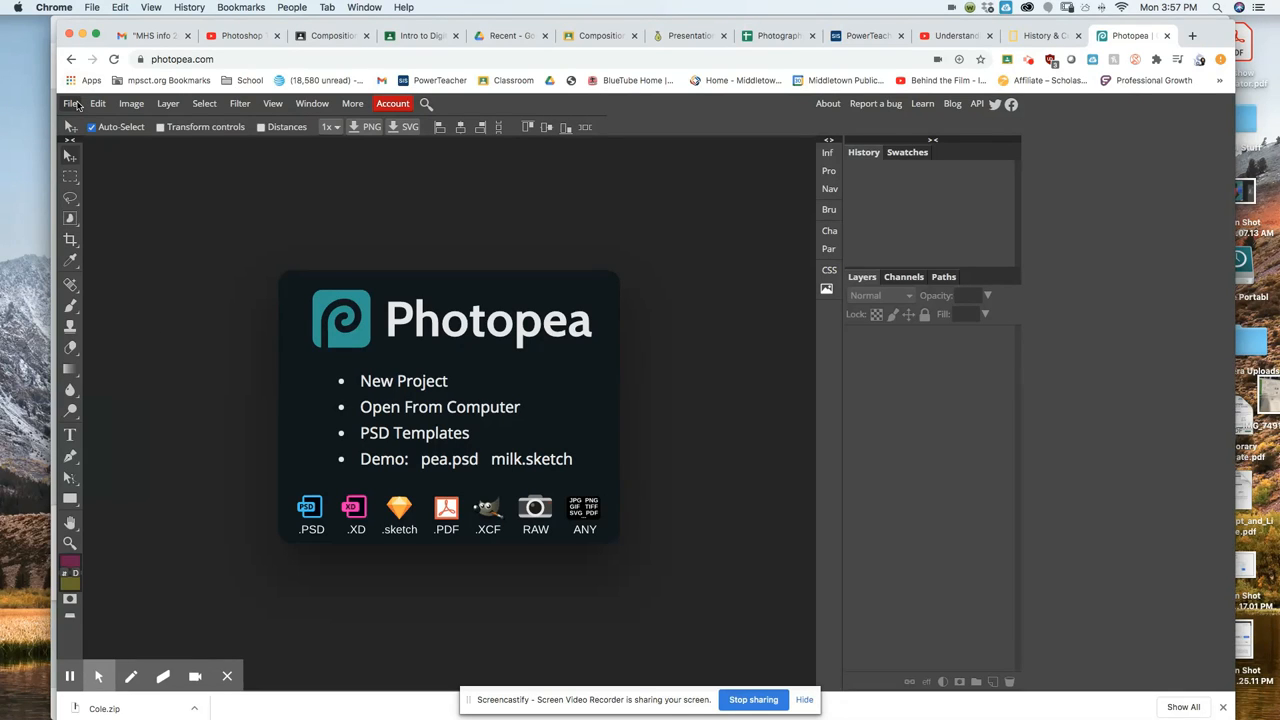
# Create a new white 8 × 12 in, 300 DPI photo document named 'Ms I test'.
pyautogui.click(74, 104)
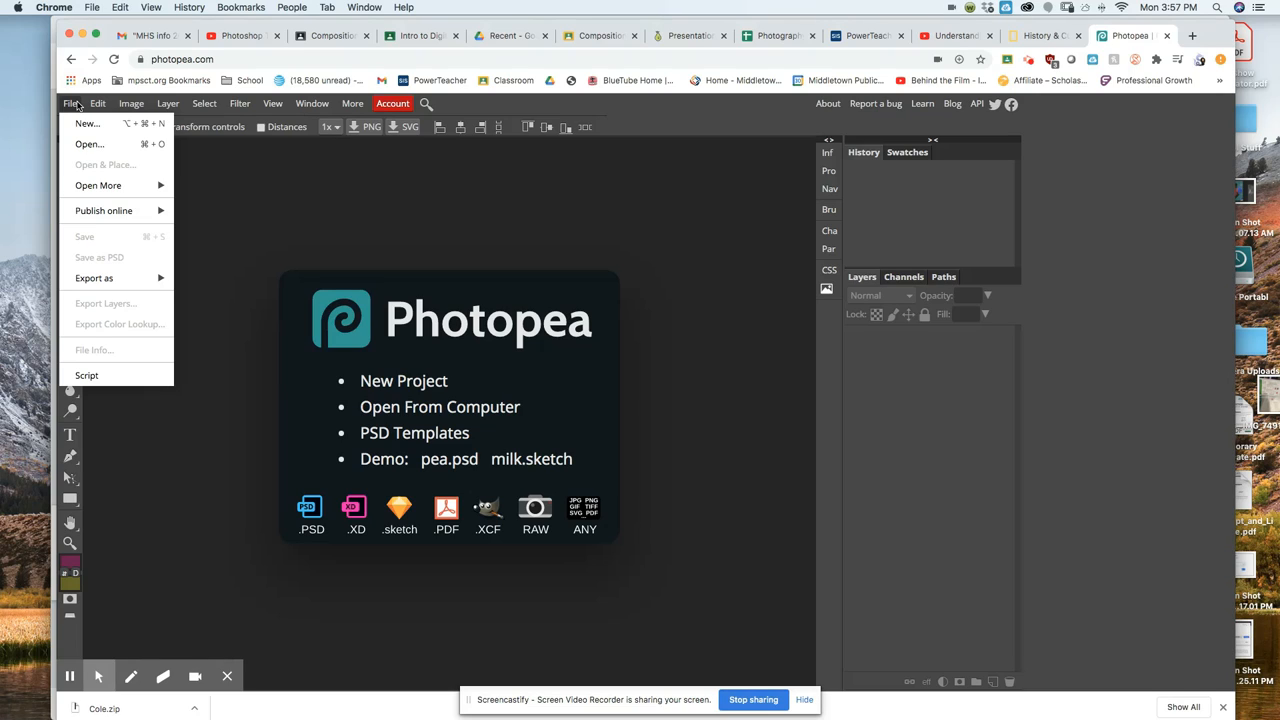
pyautogui.click(86, 125)
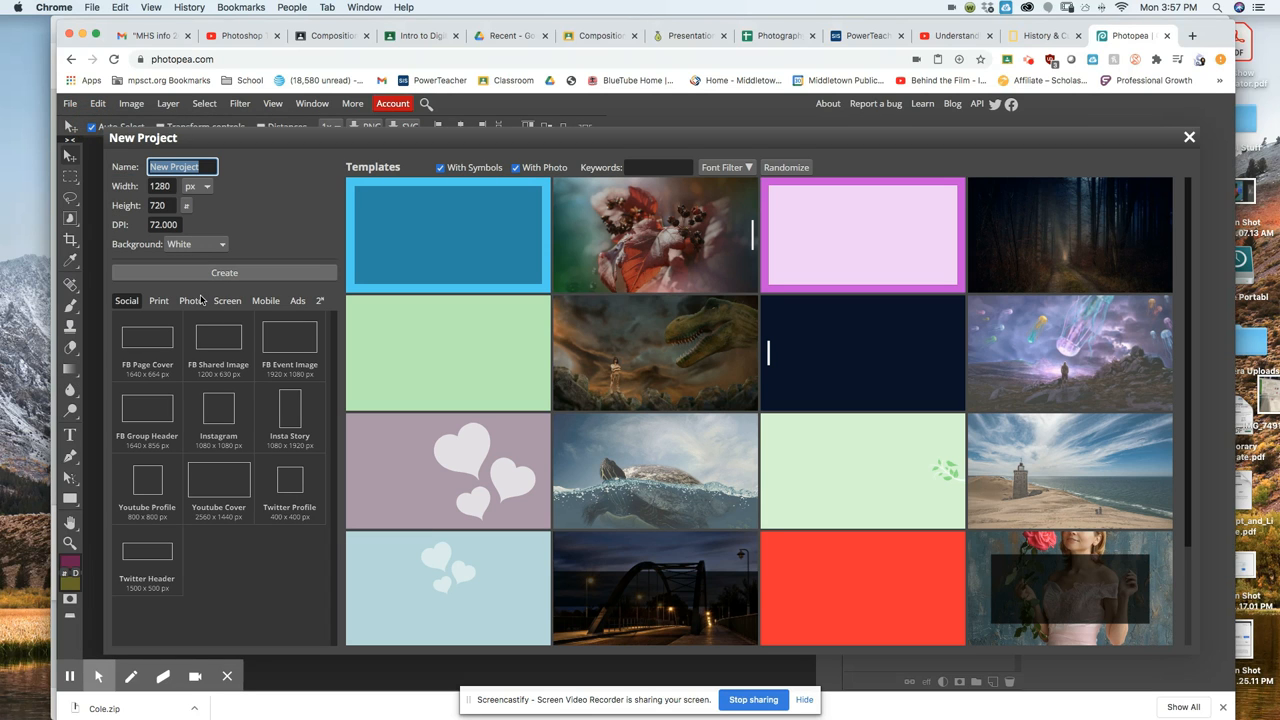
pyautogui.click(190, 301)
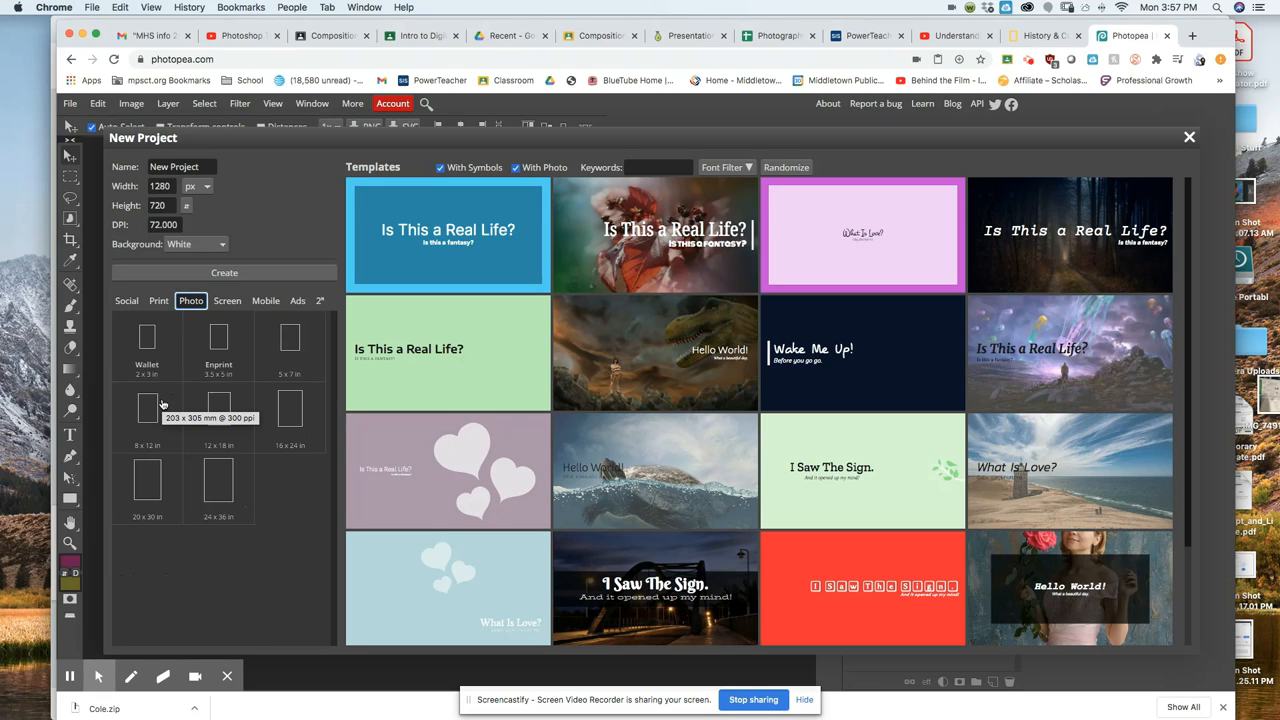
pyautogui.click(162, 404)
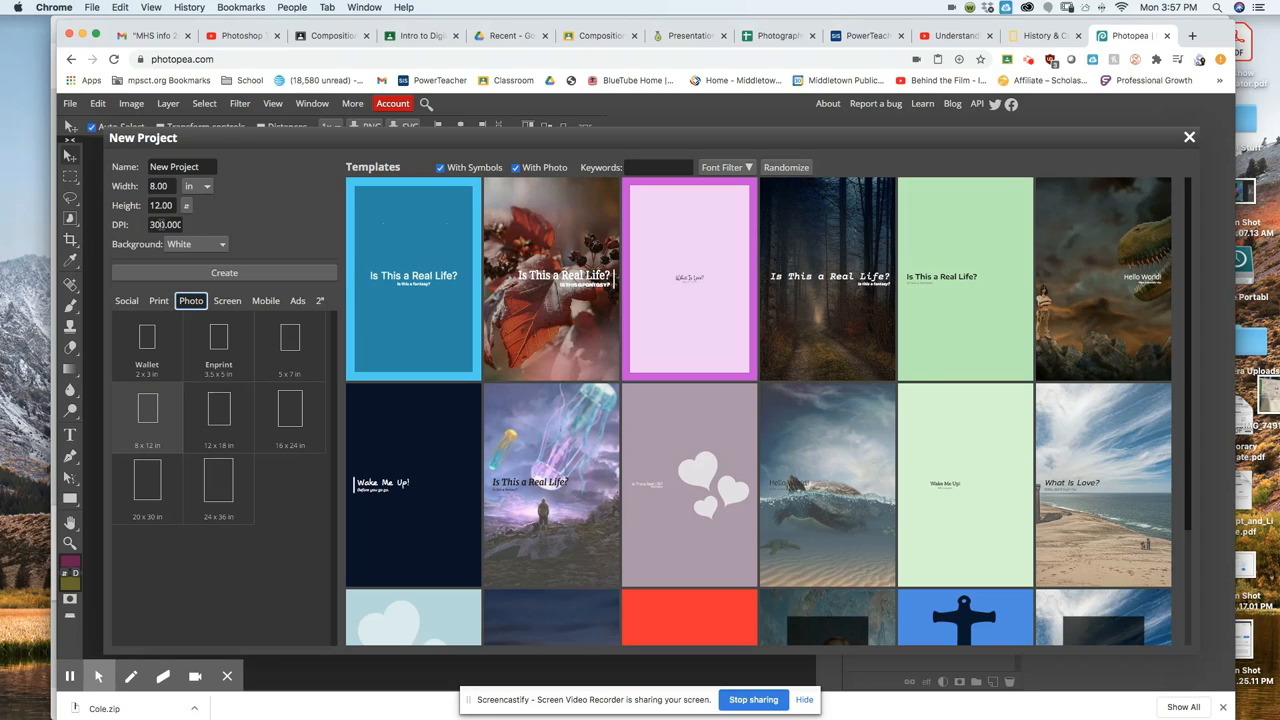
pyautogui.click(201, 167)
pyautogui.moveTo(201, 167); pyautogui.dragTo(129, 163)
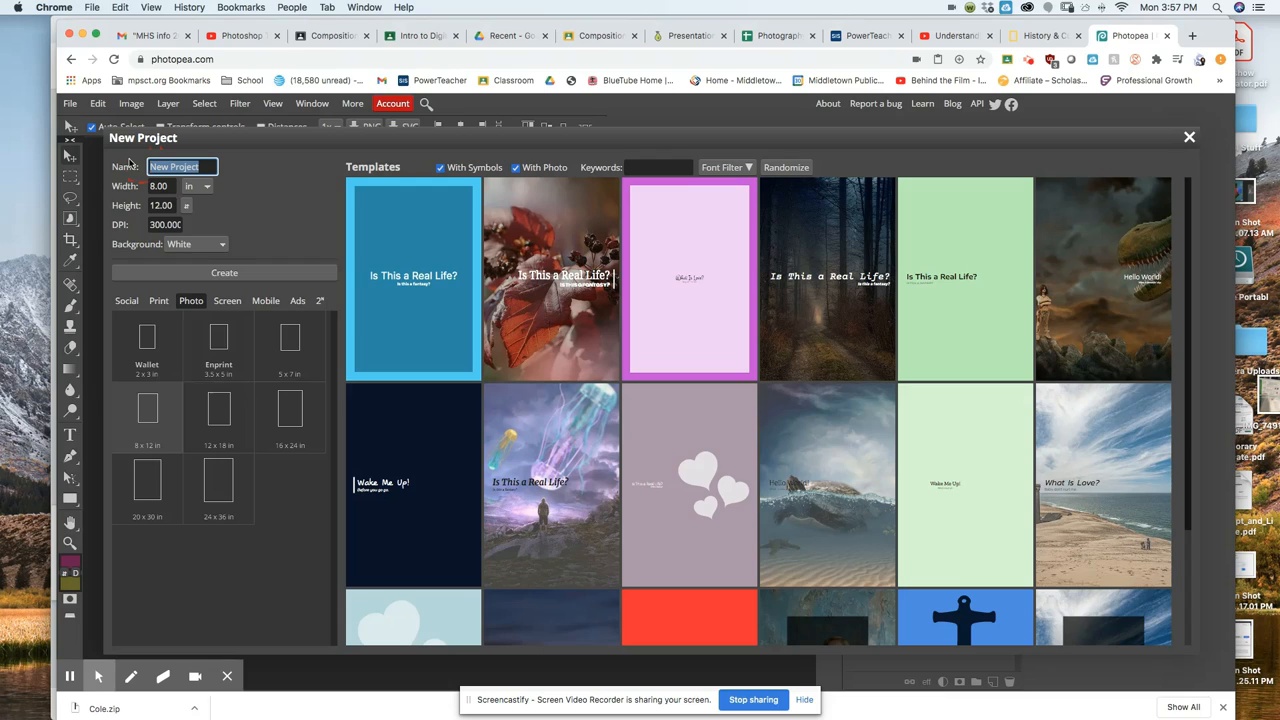
pyautogui.write('Ms I test')
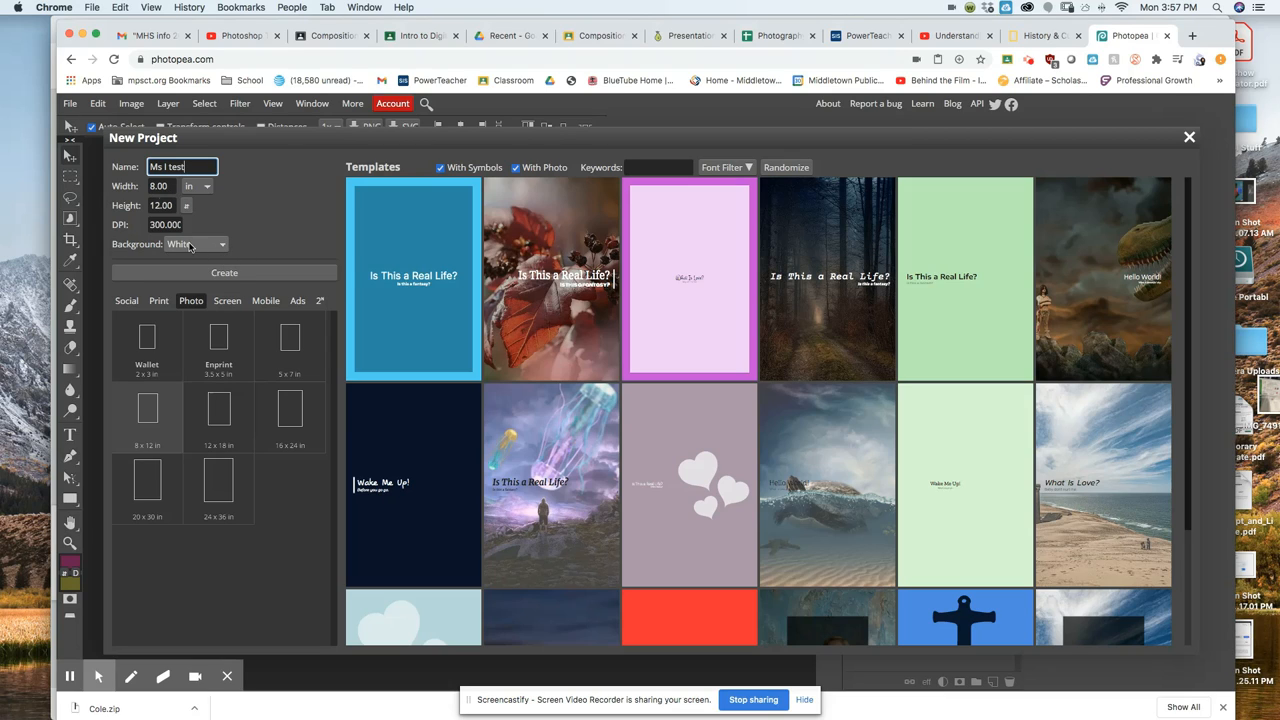
pyautogui.click(236, 278)
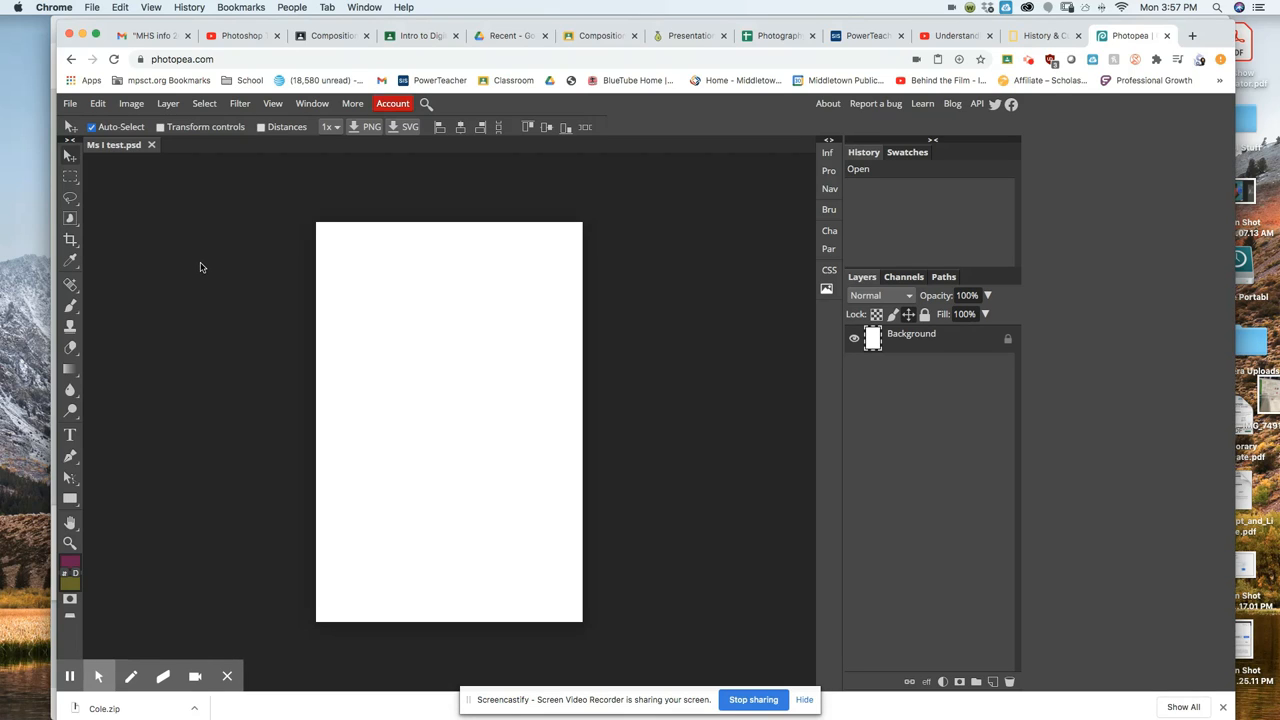
# Rotate the blank canvas 90° so the document becomes landscape.
pyautogui.click(137, 105)
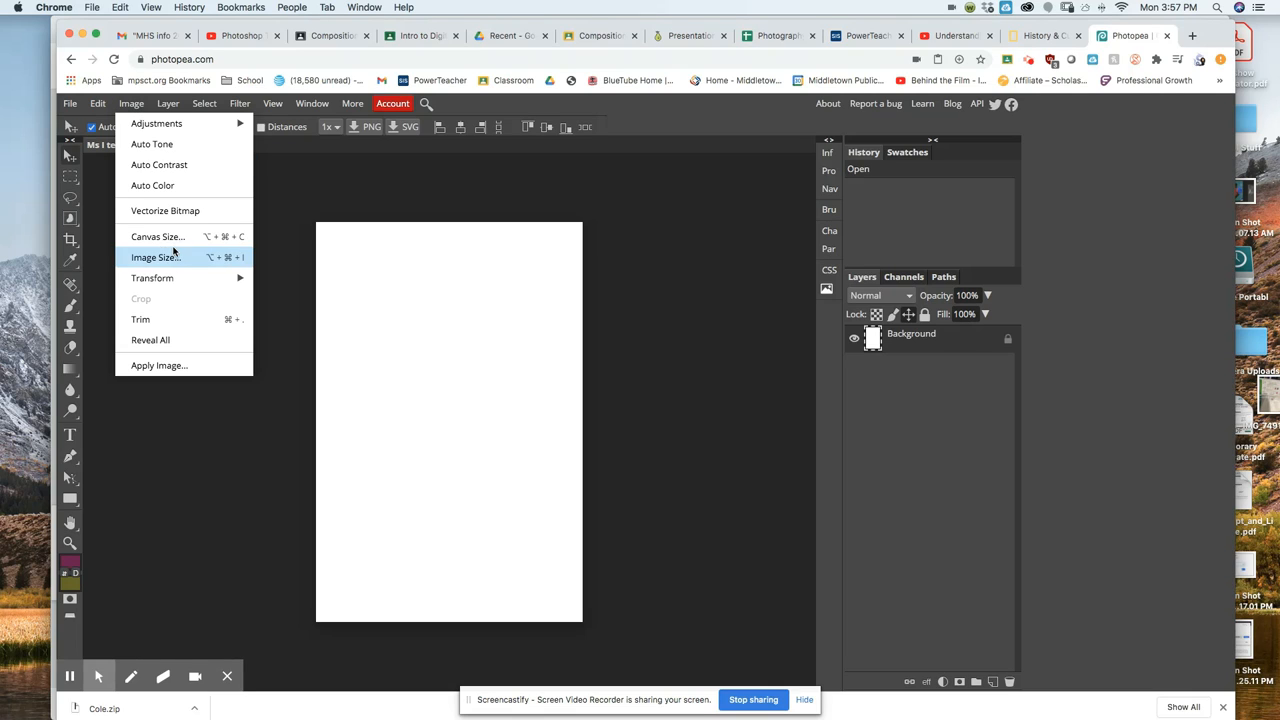
pyautogui.moveTo(186, 275)
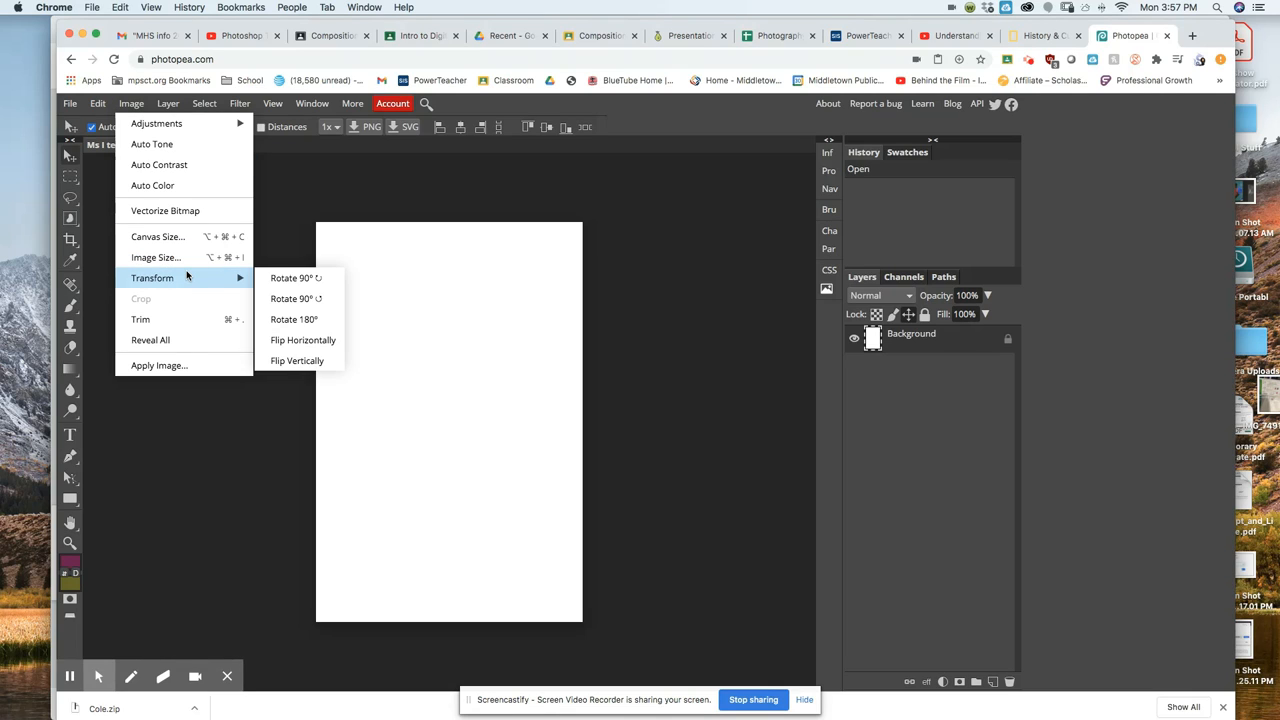
pyautogui.click(313, 278)
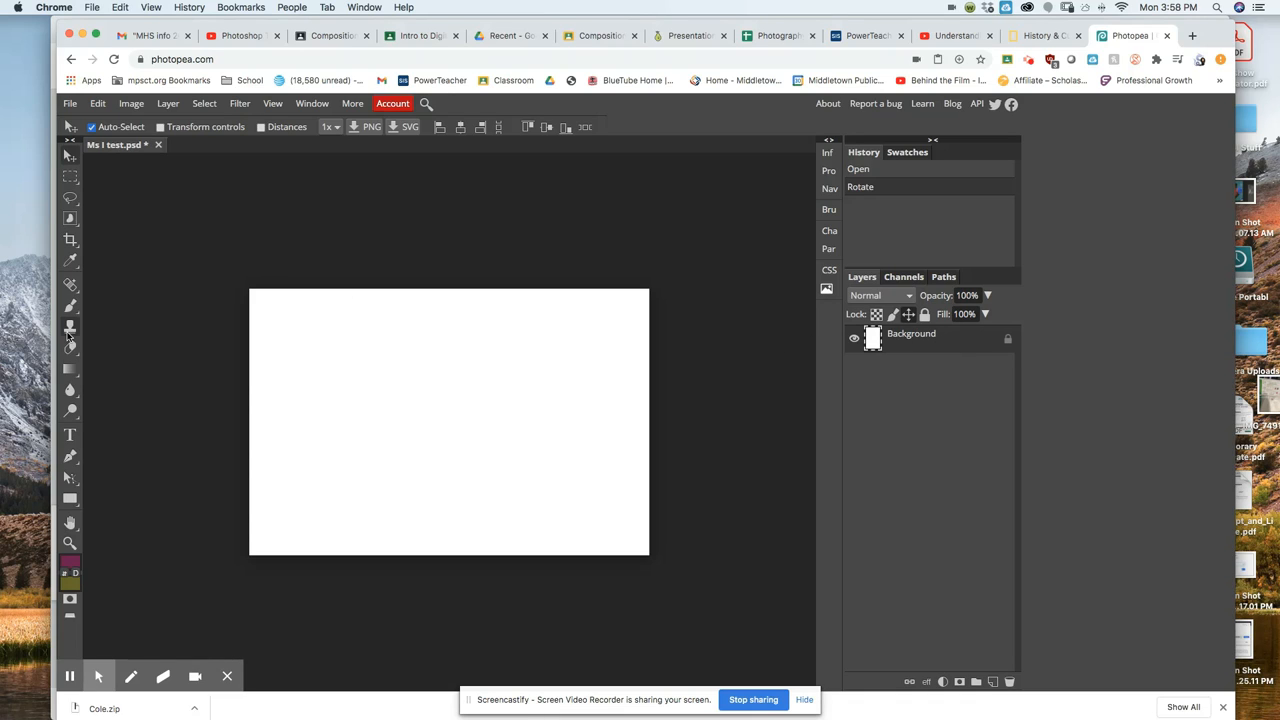
# Select the Gradient tool and set the foreground colour to pink e68ecf.
pyautogui.click(70, 370)
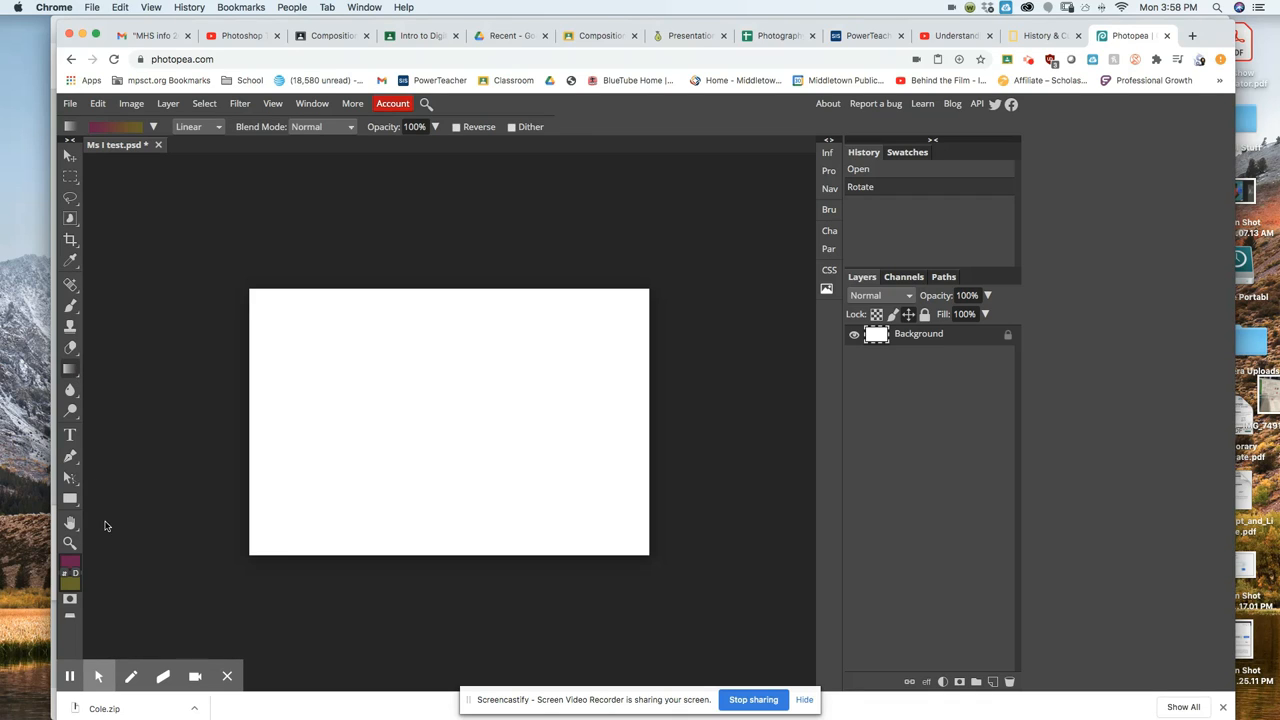
pyautogui.click(71, 565)
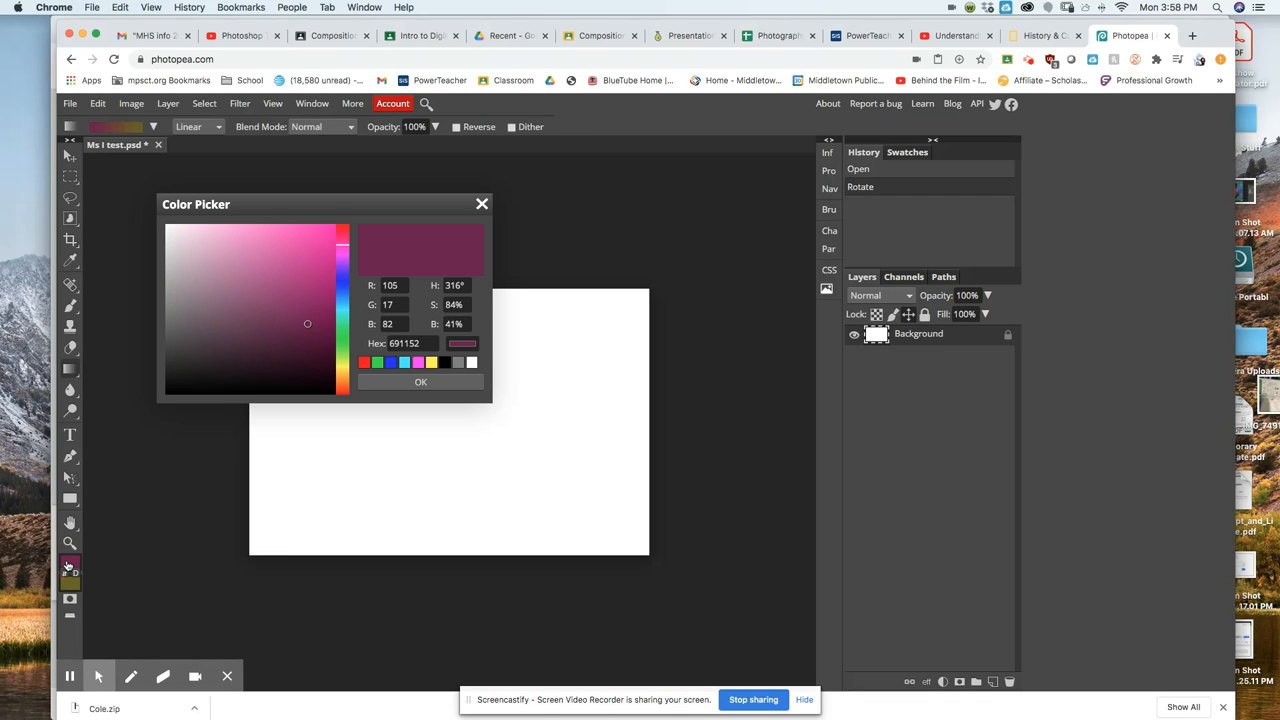
pyautogui.click(229, 241)
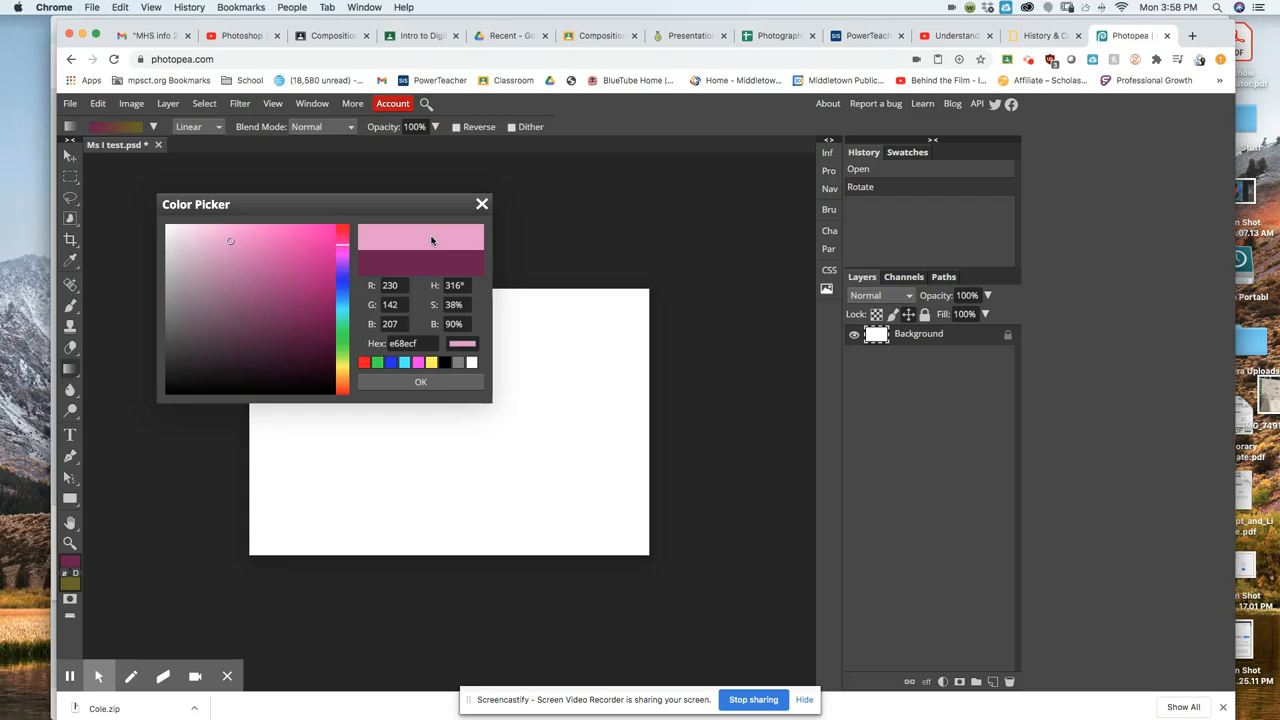
pyautogui.click(438, 384)
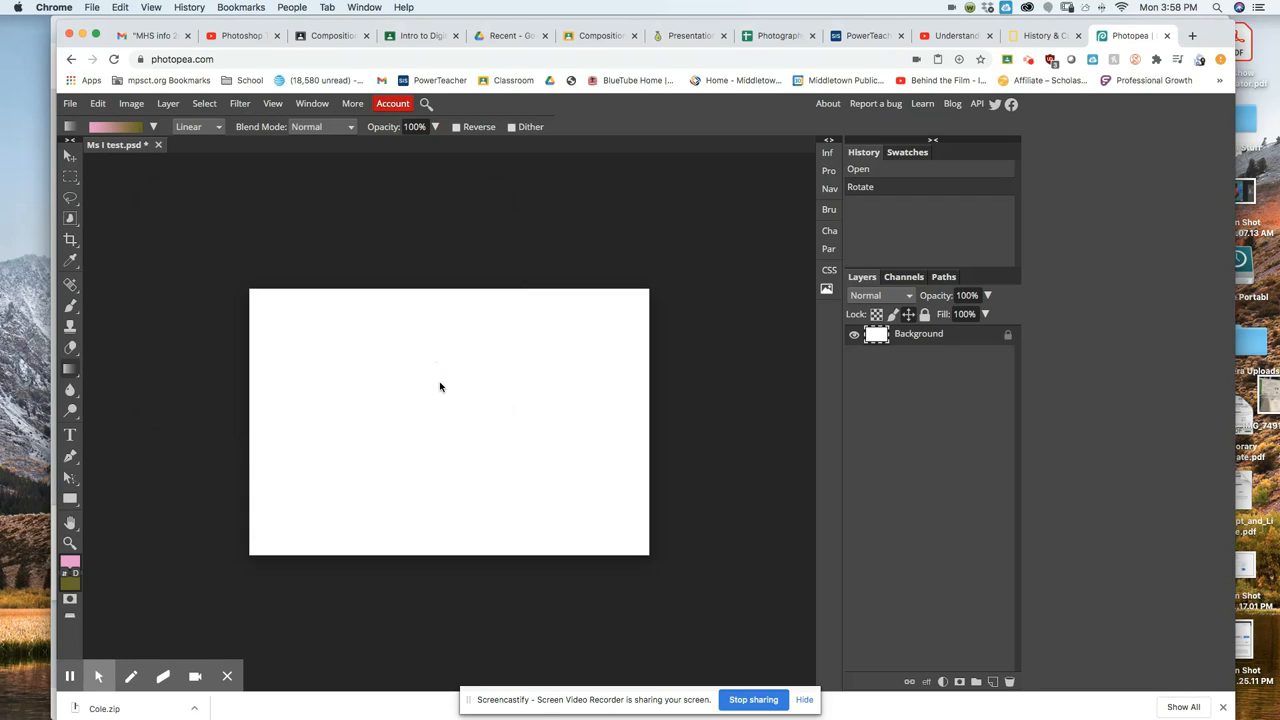
# Set the background colour to bright green 46db4a.
pyautogui.click(71, 587)
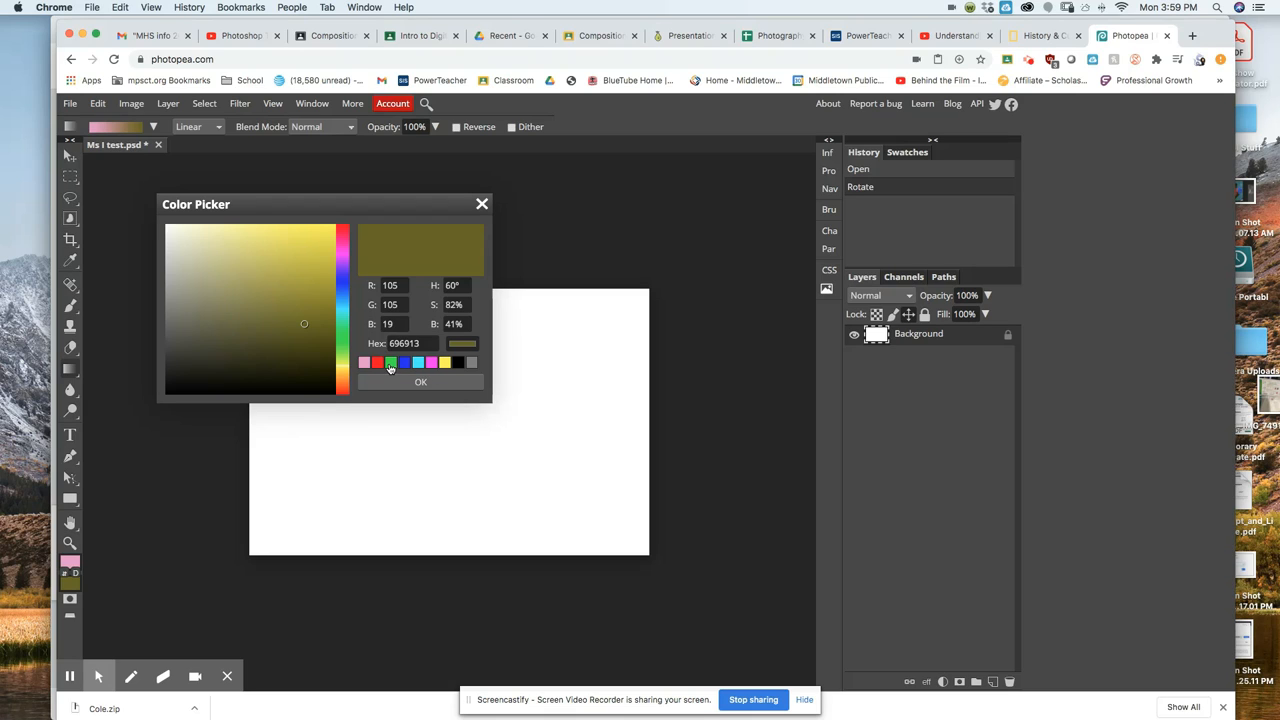
pyautogui.moveTo(347, 276); pyautogui.dragTo(343, 337)
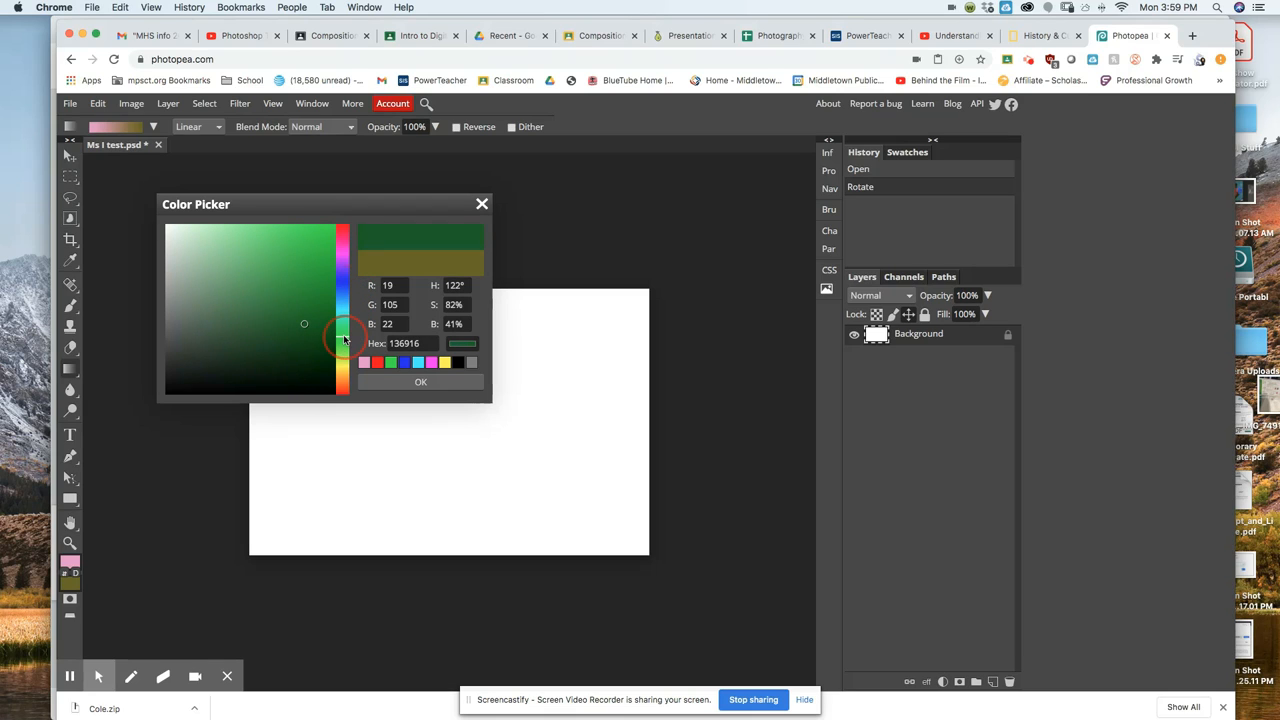
pyautogui.click(280, 250)
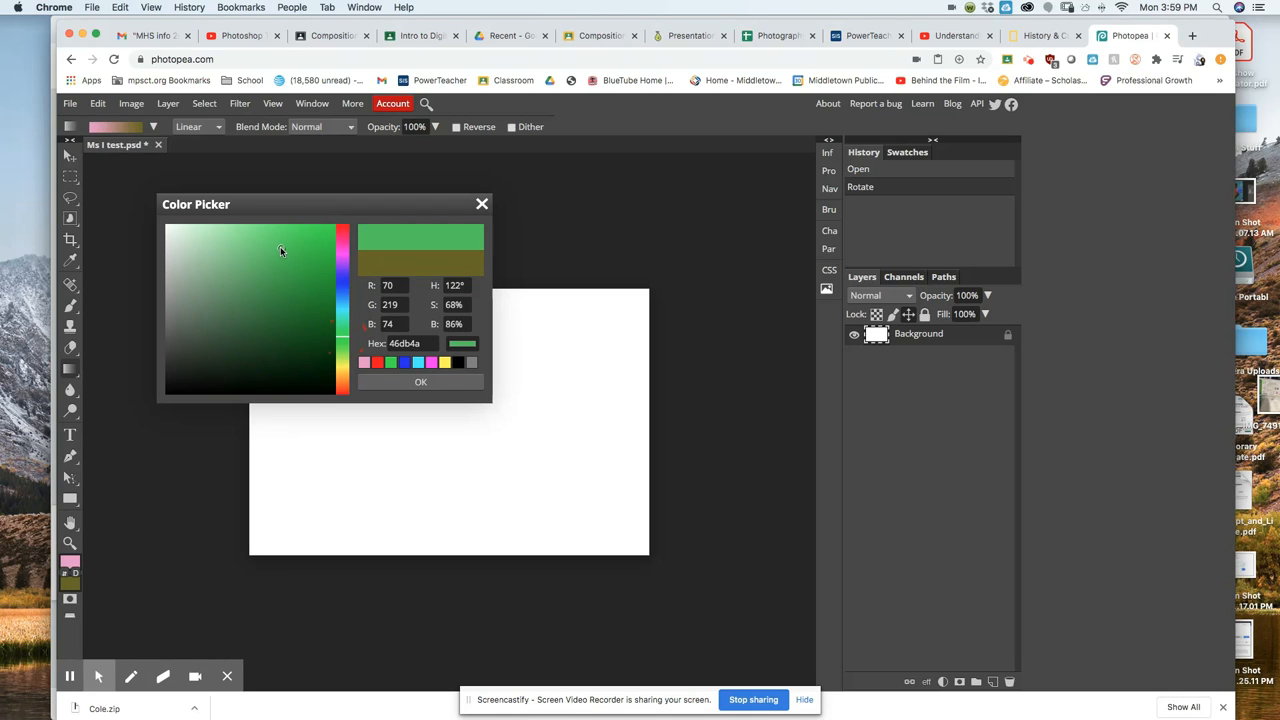
pyautogui.click(440, 385)
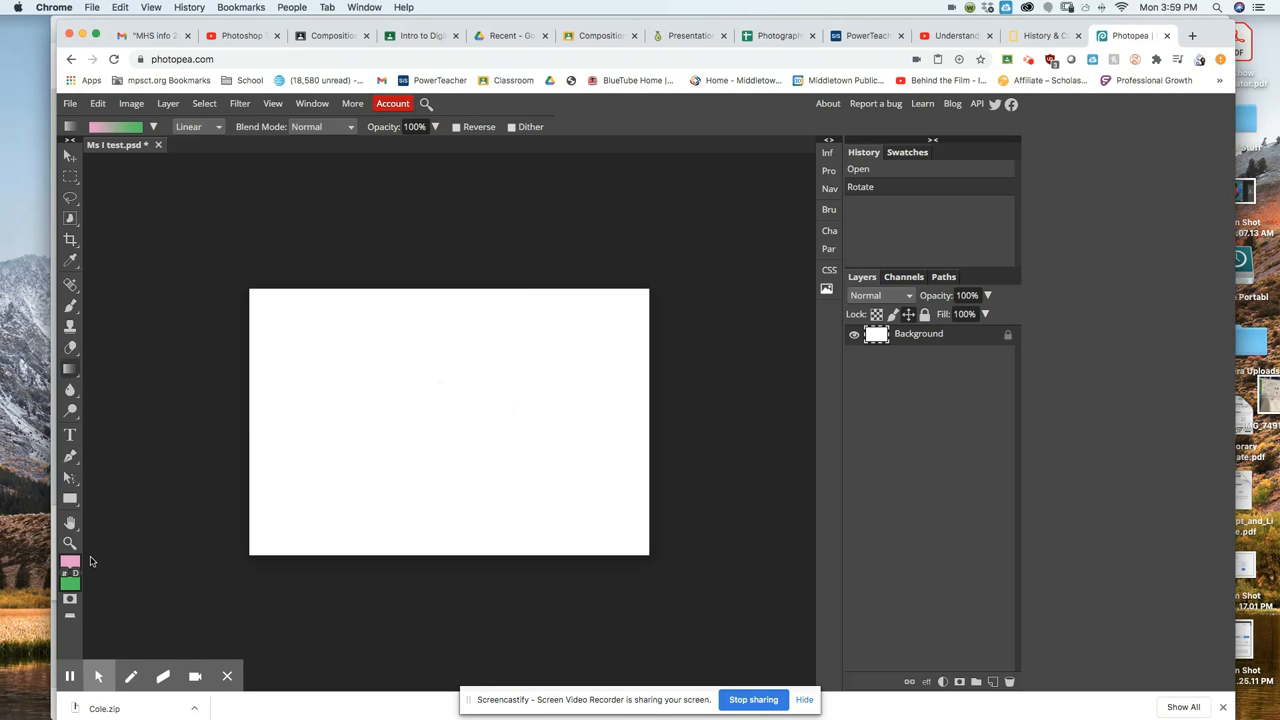
pyautogui.click(154, 127)
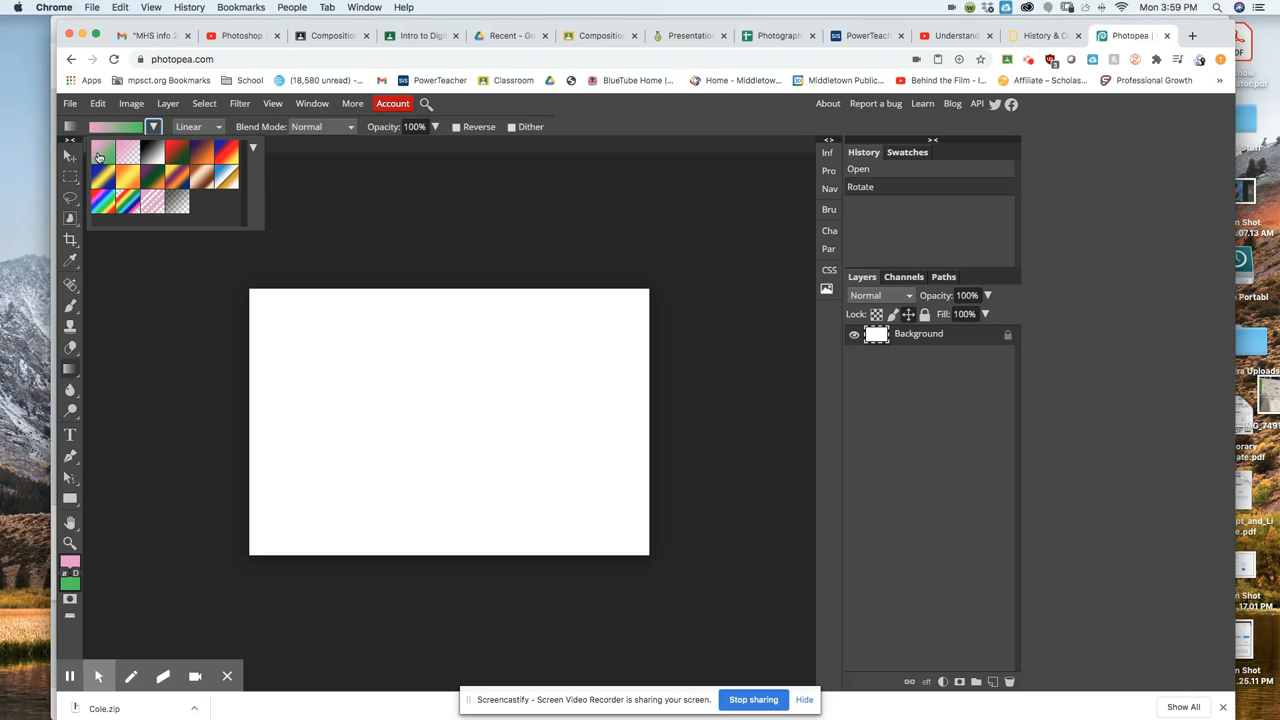
pyautogui.click(216, 128)
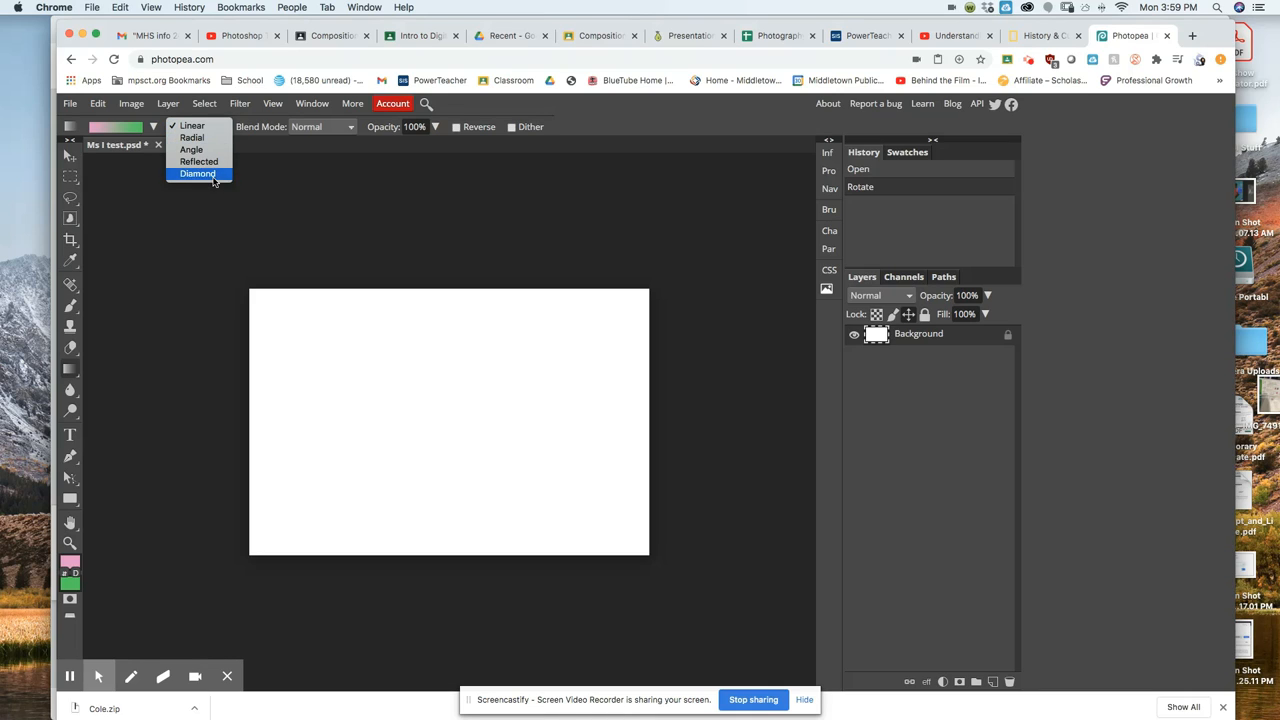
pyautogui.click(218, 126)
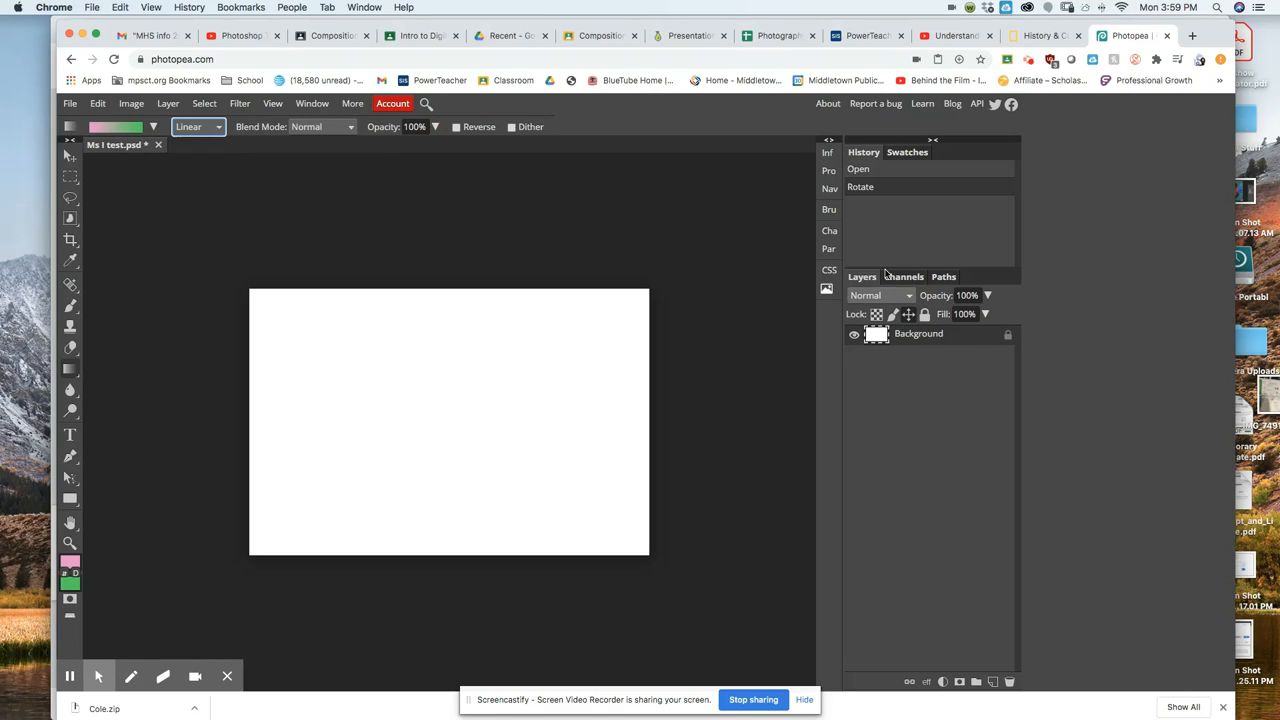
pyautogui.click(336, 129)
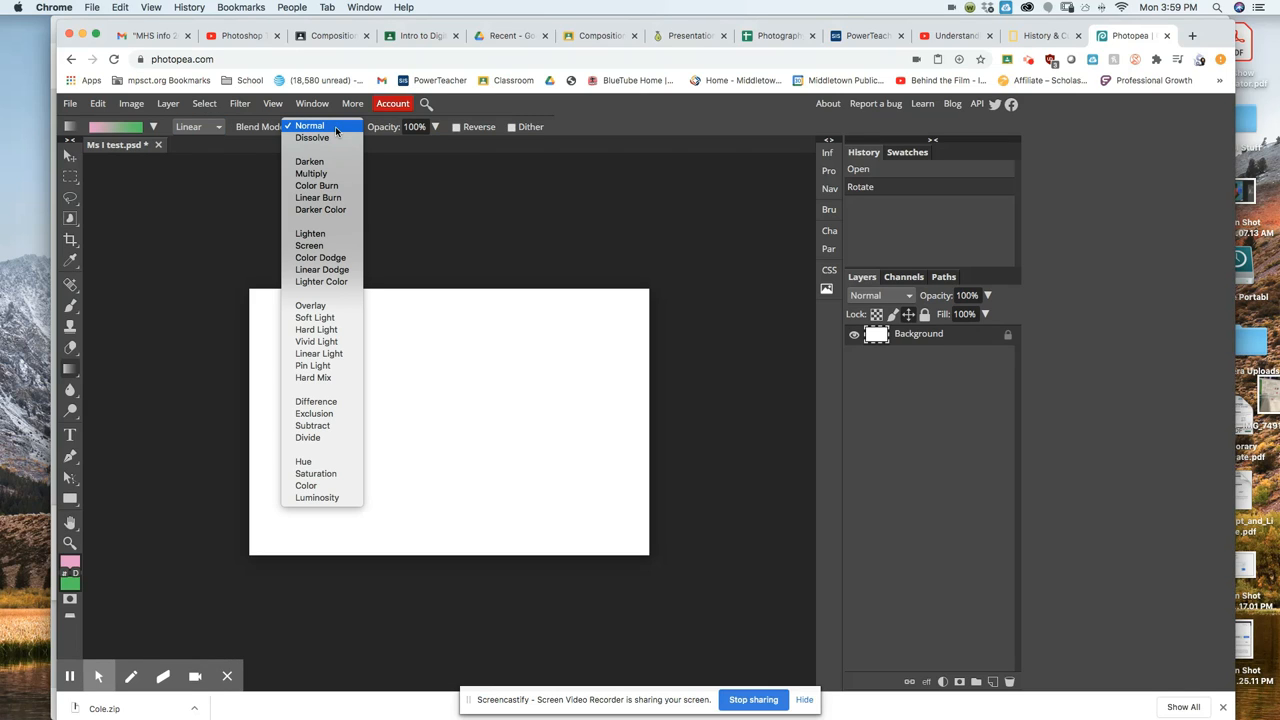
pyautogui.click(336, 129)
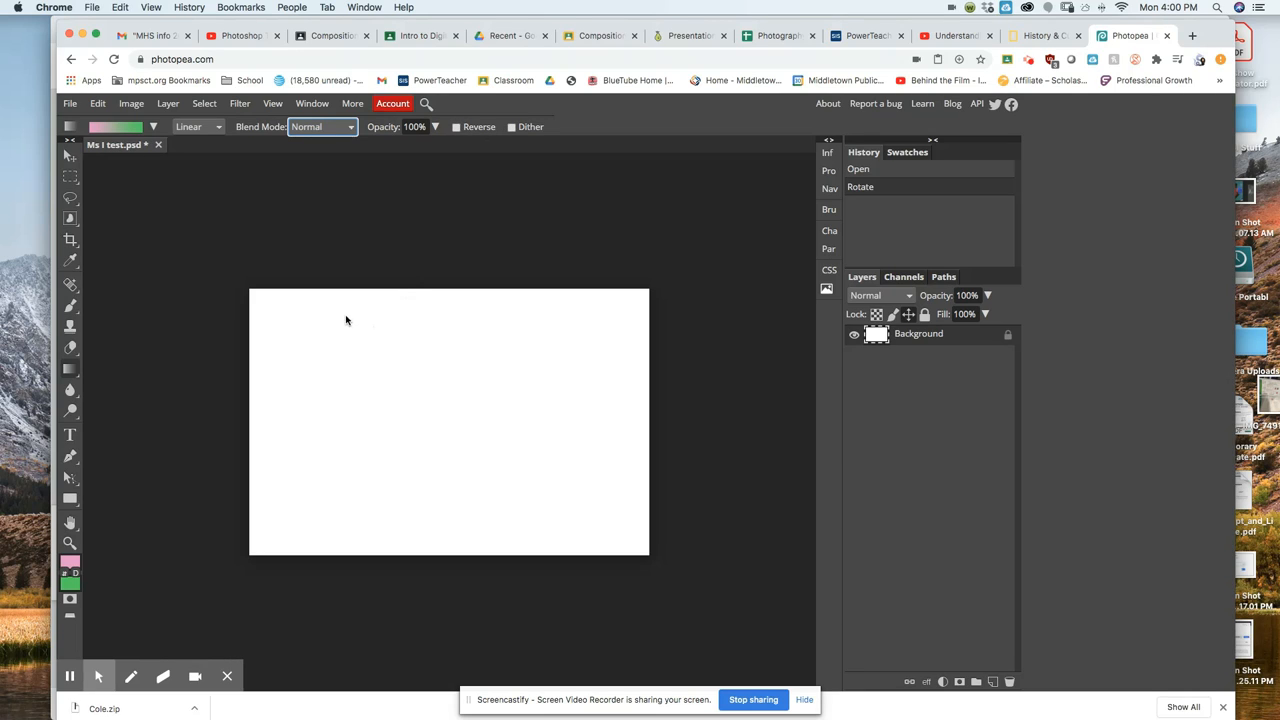
# Draw a linear gradient across the canvas, pink at the top blending to green at the bottom.
pyautogui.moveTo(301, 309); pyautogui.dragTo(605, 522)
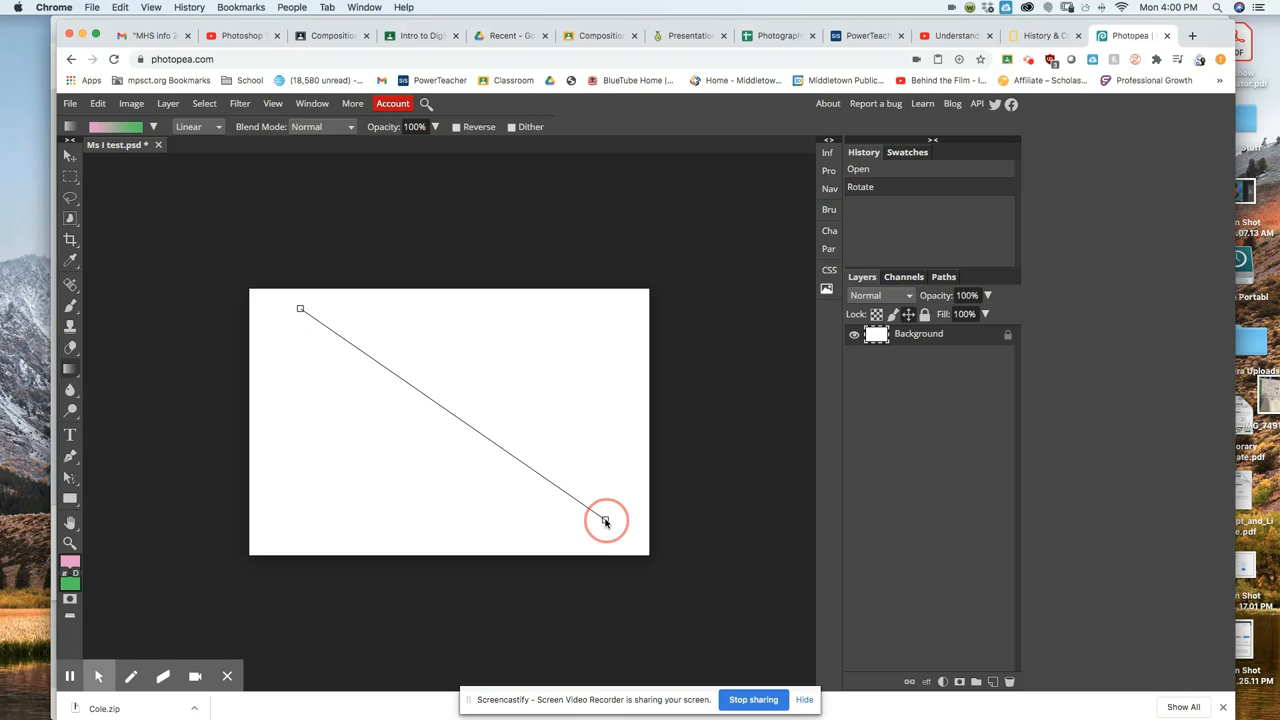
pyautogui.moveTo(605, 521); pyautogui.dragTo(605, 522)
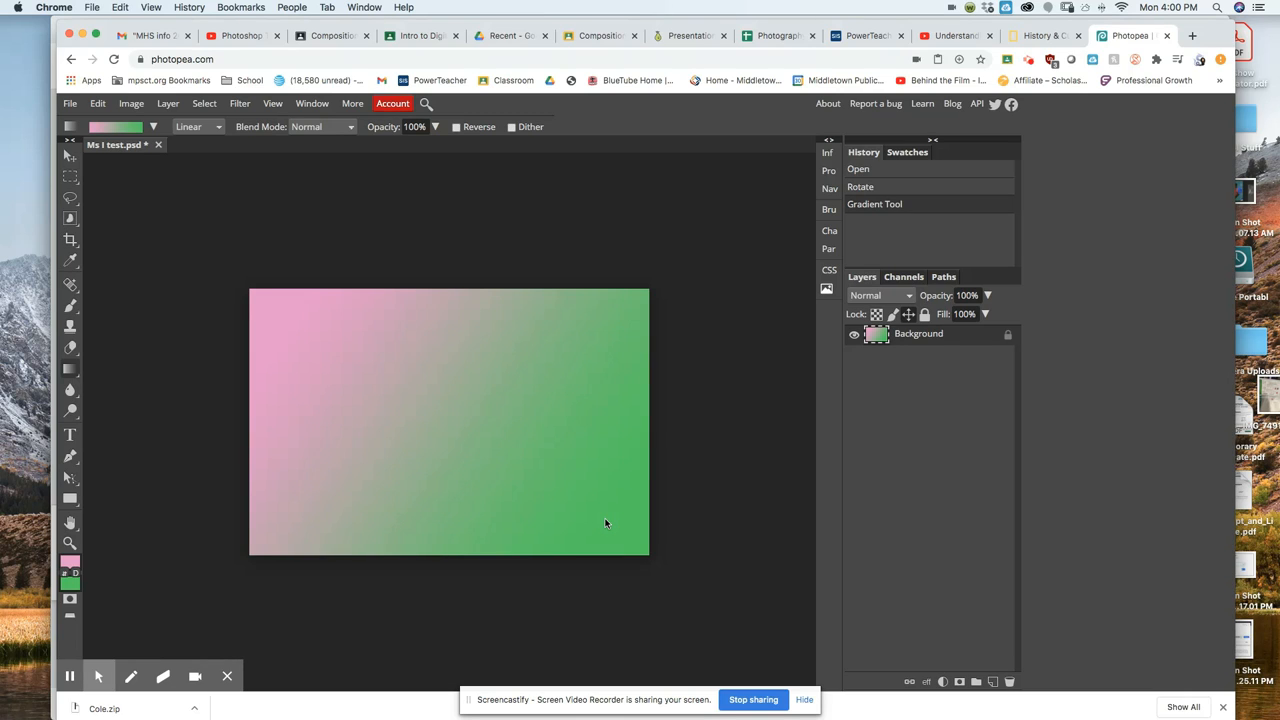
pyautogui.moveTo(486, 331); pyautogui.dragTo(456, 431)
pyautogui.moveTo(439, 478); pyautogui.dragTo(429, 506)
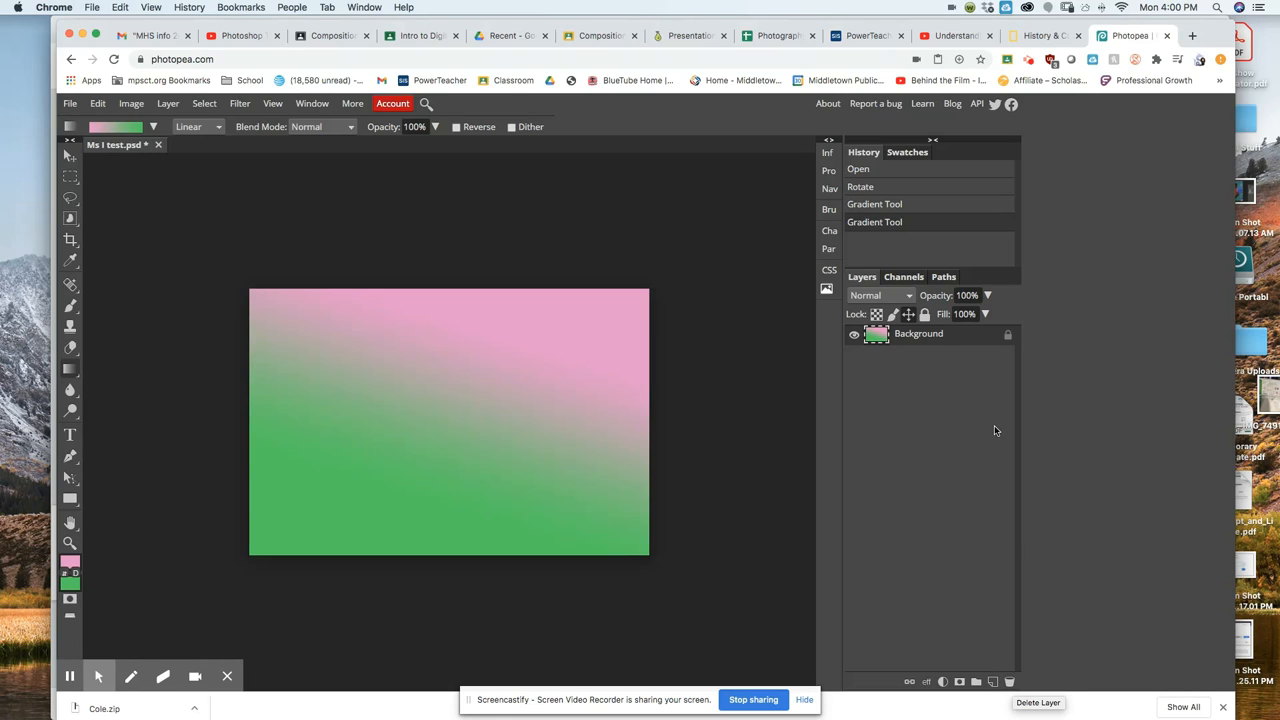
pyautogui.moveTo(966, 342)
pyautogui.mouseDown()
pyautogui.moveTo(1005, 588)
pyautogui.moveTo(1000, 680)
pyautogui.moveTo(971, 337)
pyautogui.moveTo(971, 360)
pyautogui.mouseUp()
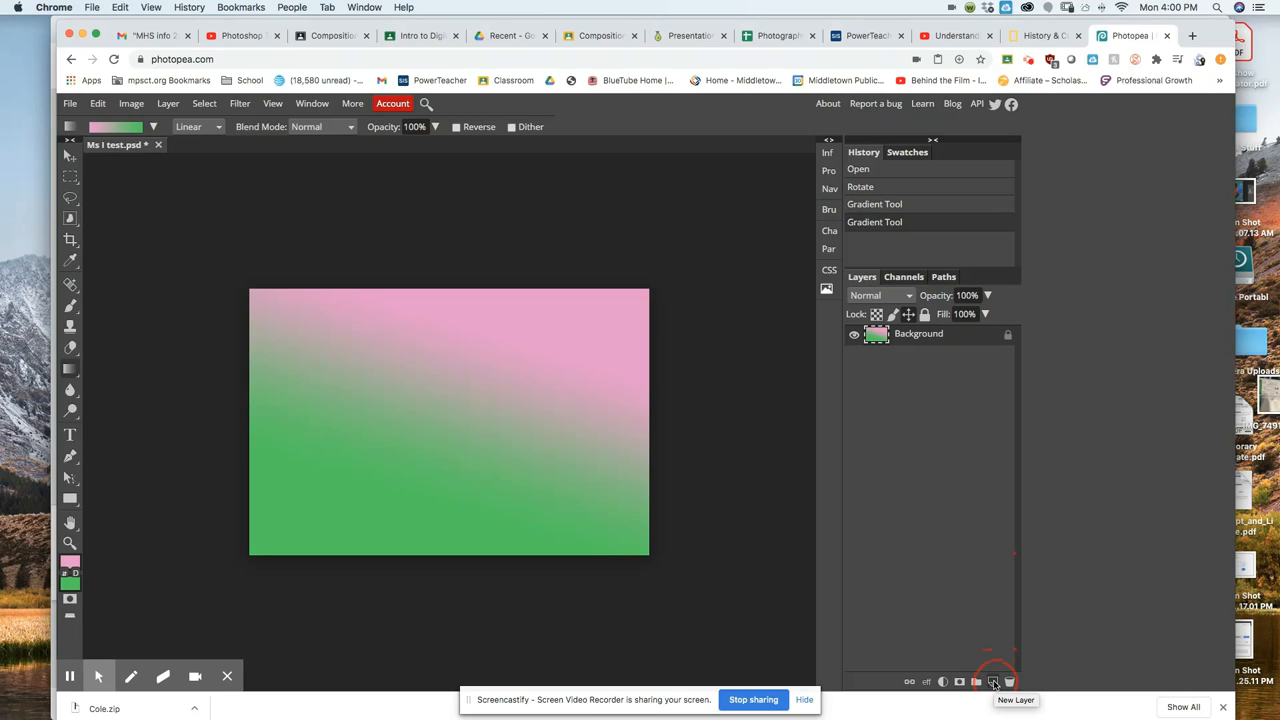
# Add four empty layers above the background and make Layer 1 the active layer.
pyautogui.click(993, 682)
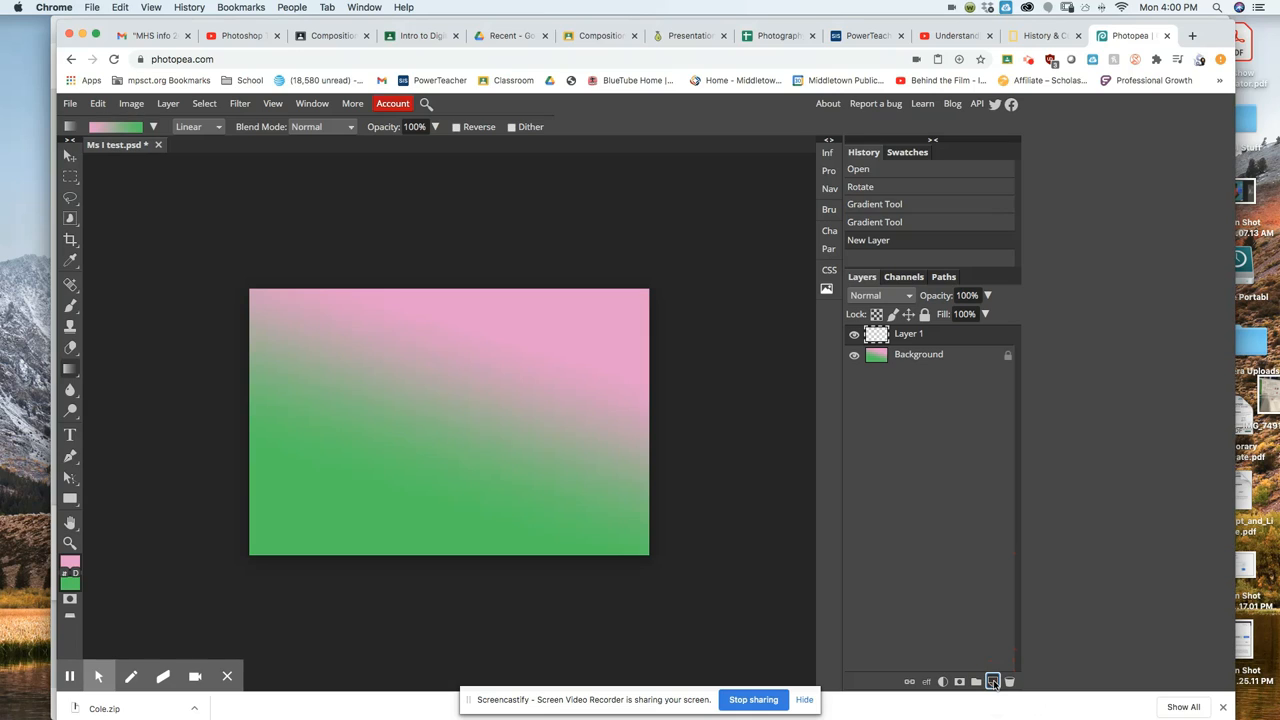
pyautogui.click(993, 682)
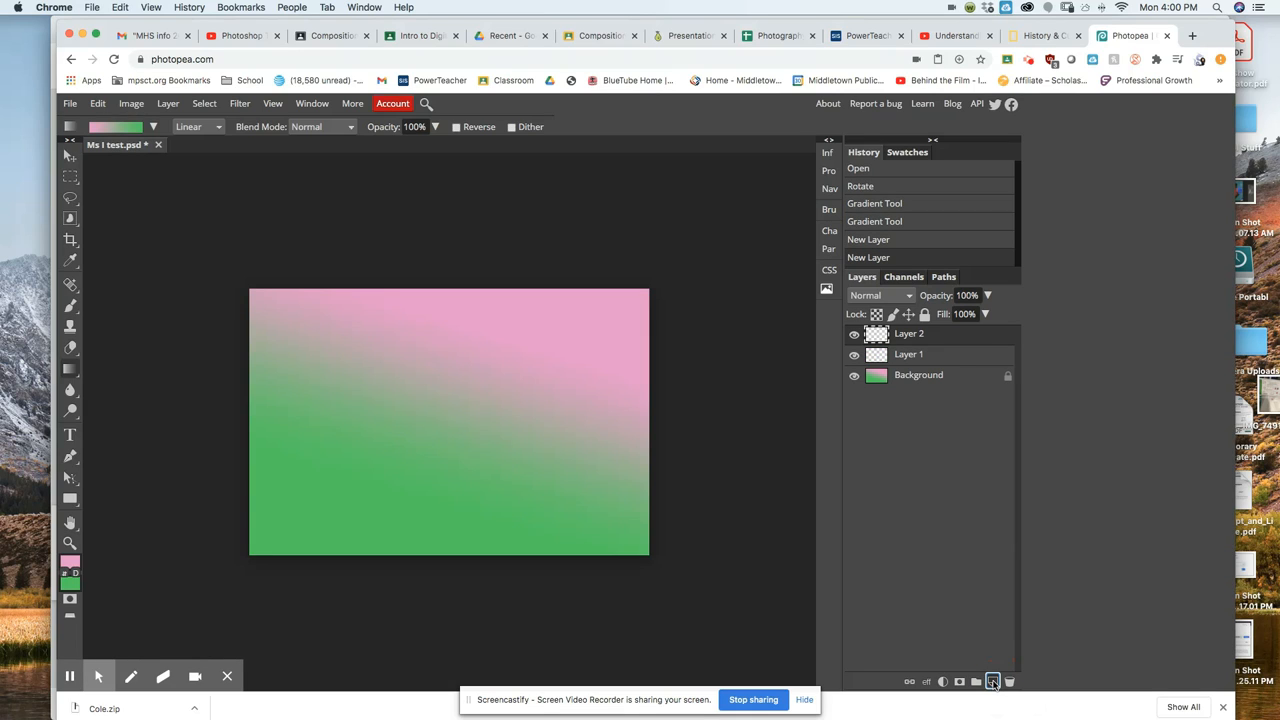
pyautogui.click(993, 682)
pyautogui.click(993, 682)
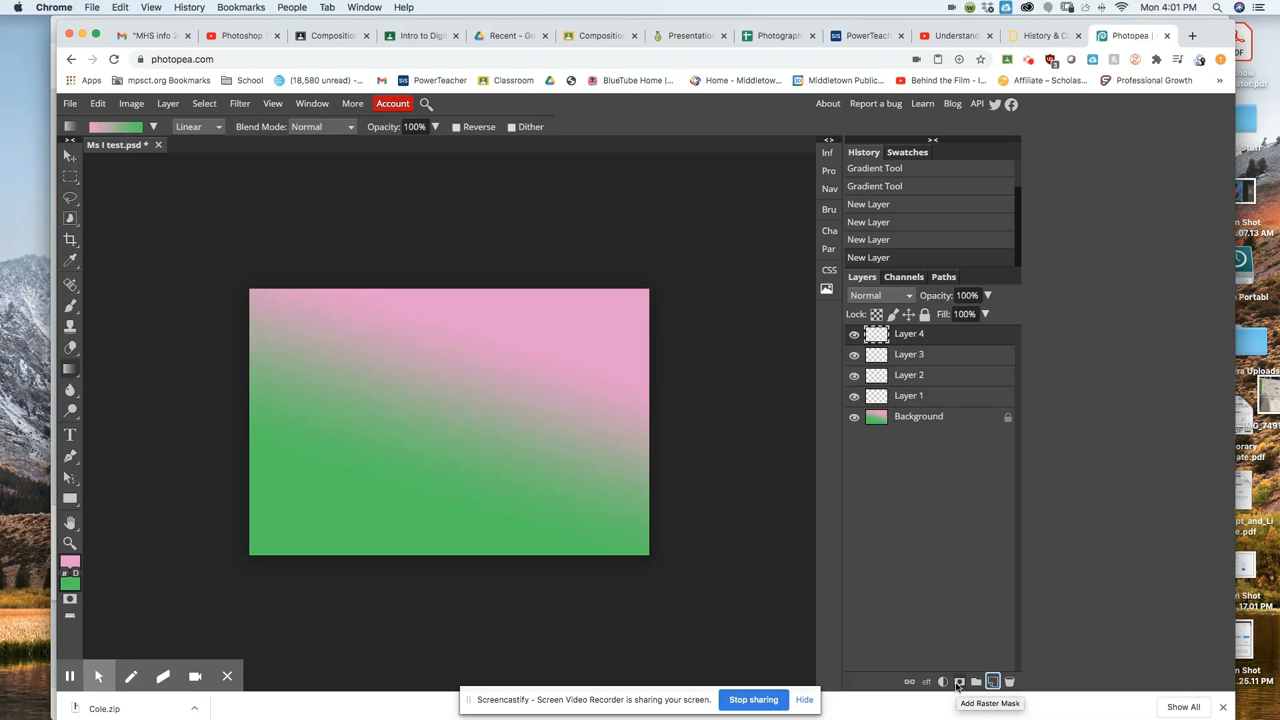
pyautogui.click(955, 399)
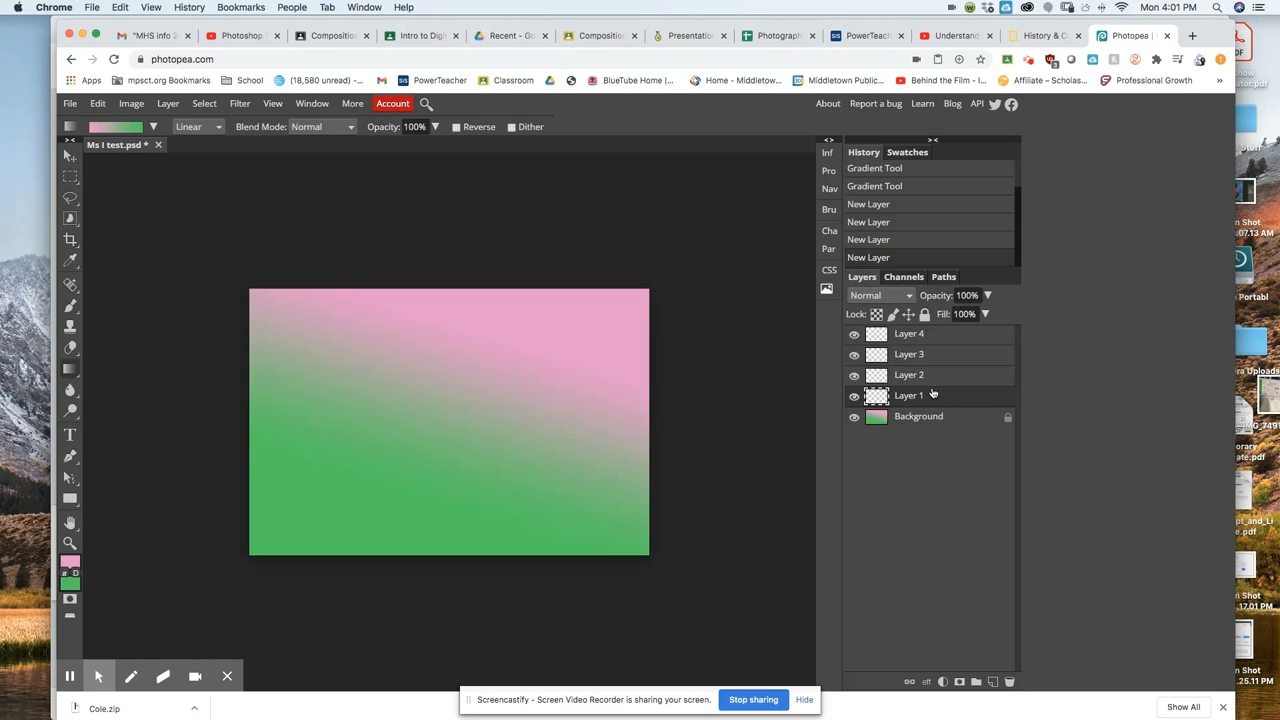
pyautogui.click(73, 306)
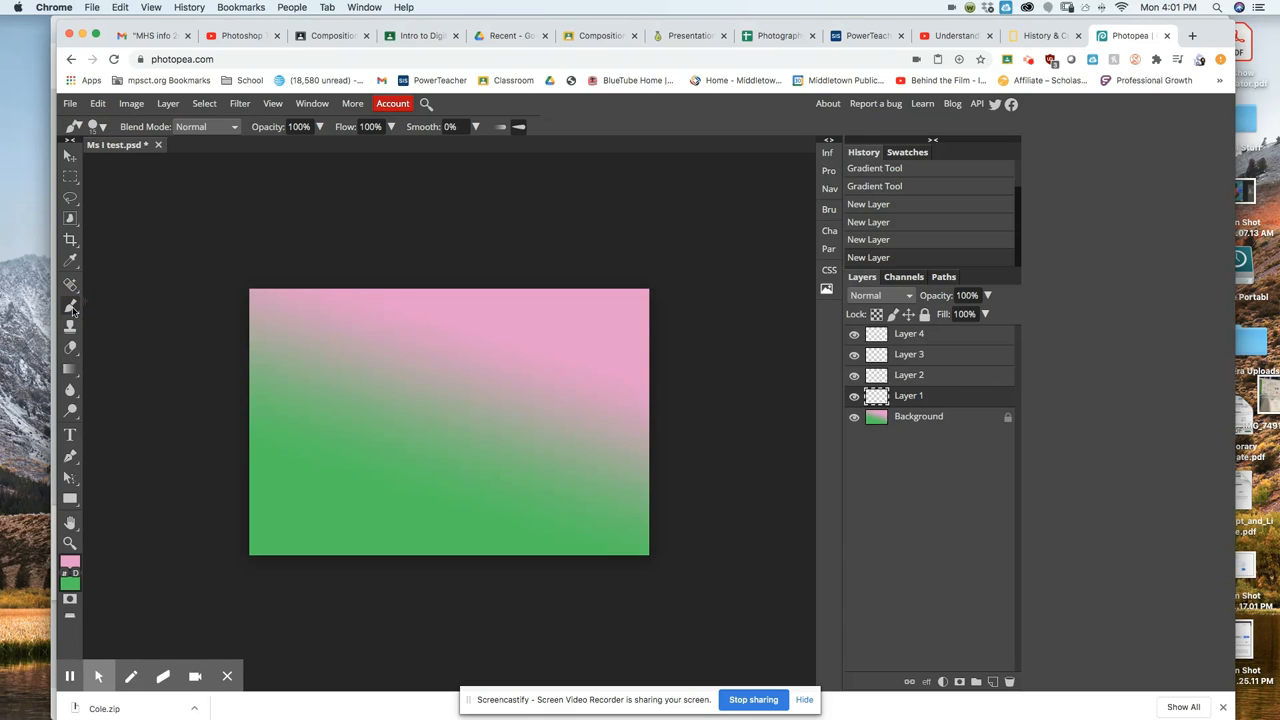
# Set a soft 135 px brush tip with dark pink 841a68 as the painting colour.
pyautogui.click(102, 128)
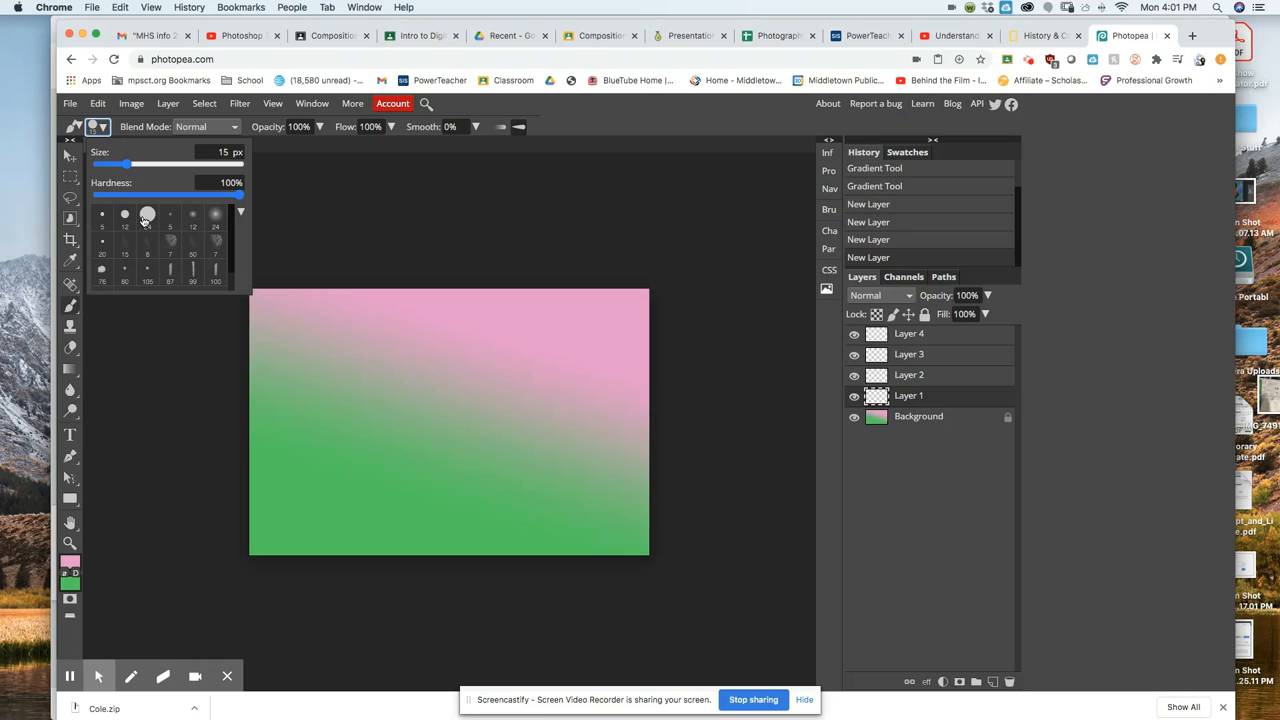
pyautogui.click(214, 216)
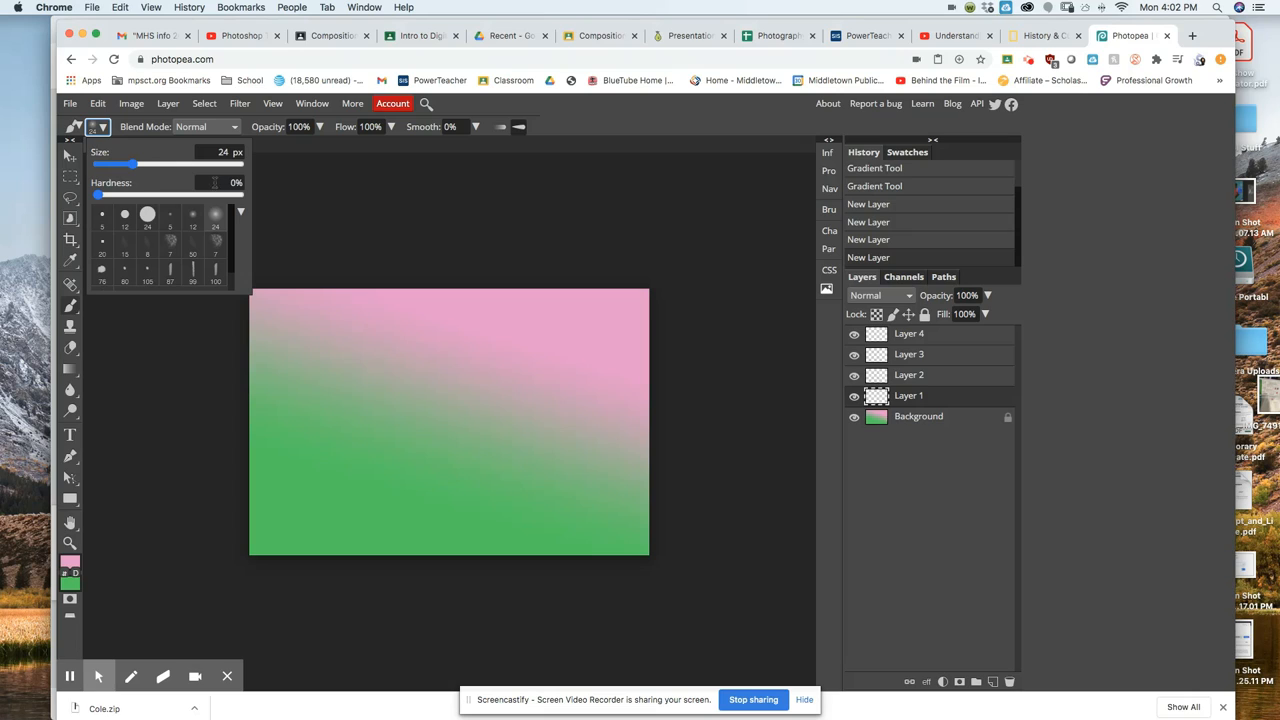
pyautogui.click(165, 164)
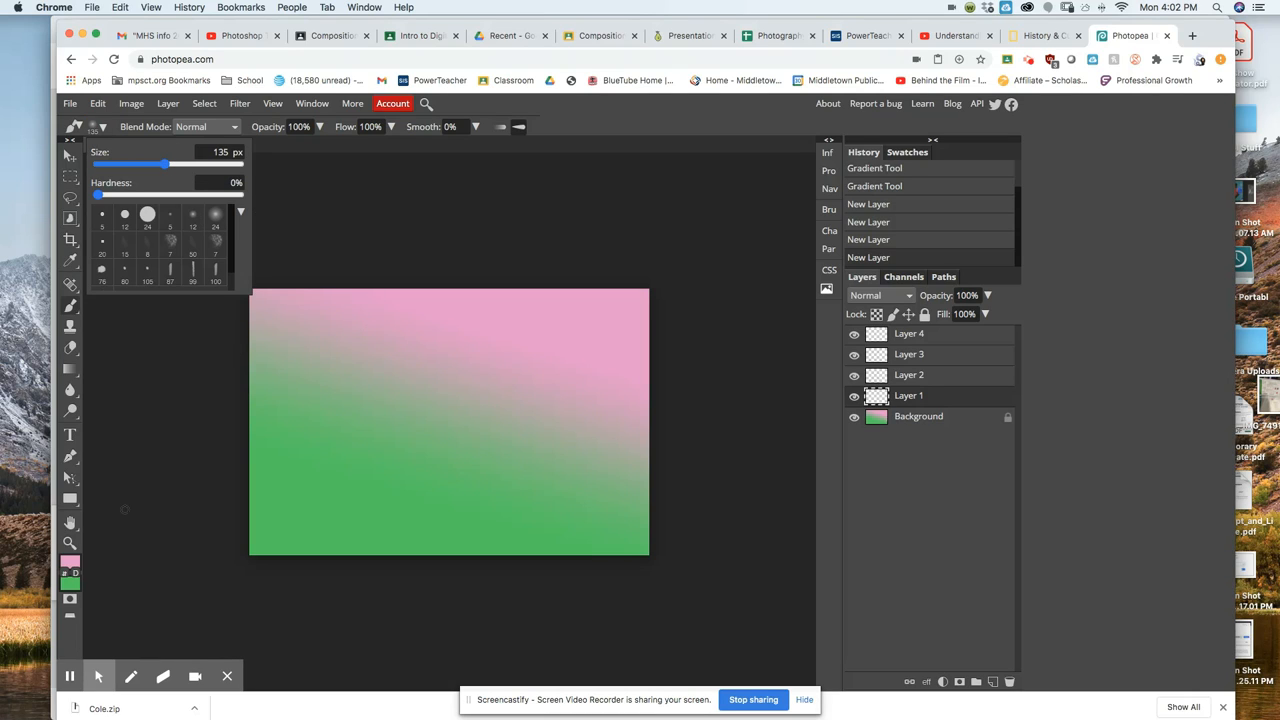
pyautogui.click(69, 563)
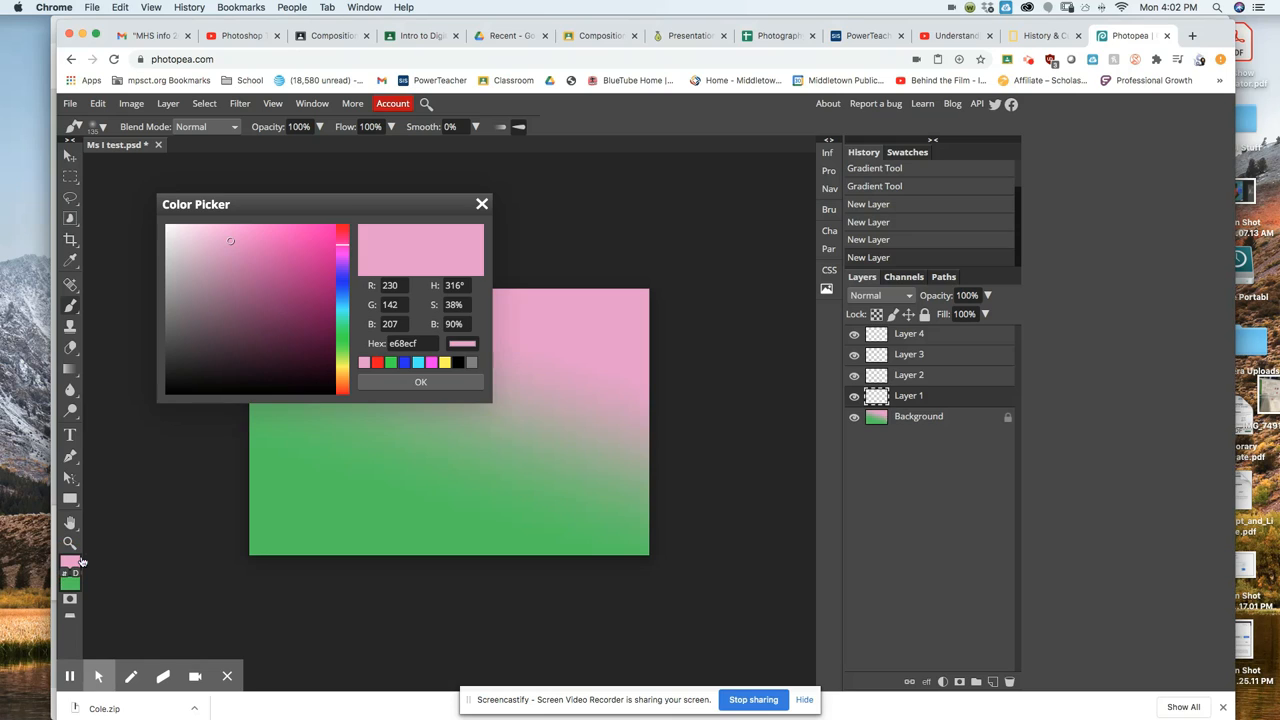
pyautogui.click(301, 305)
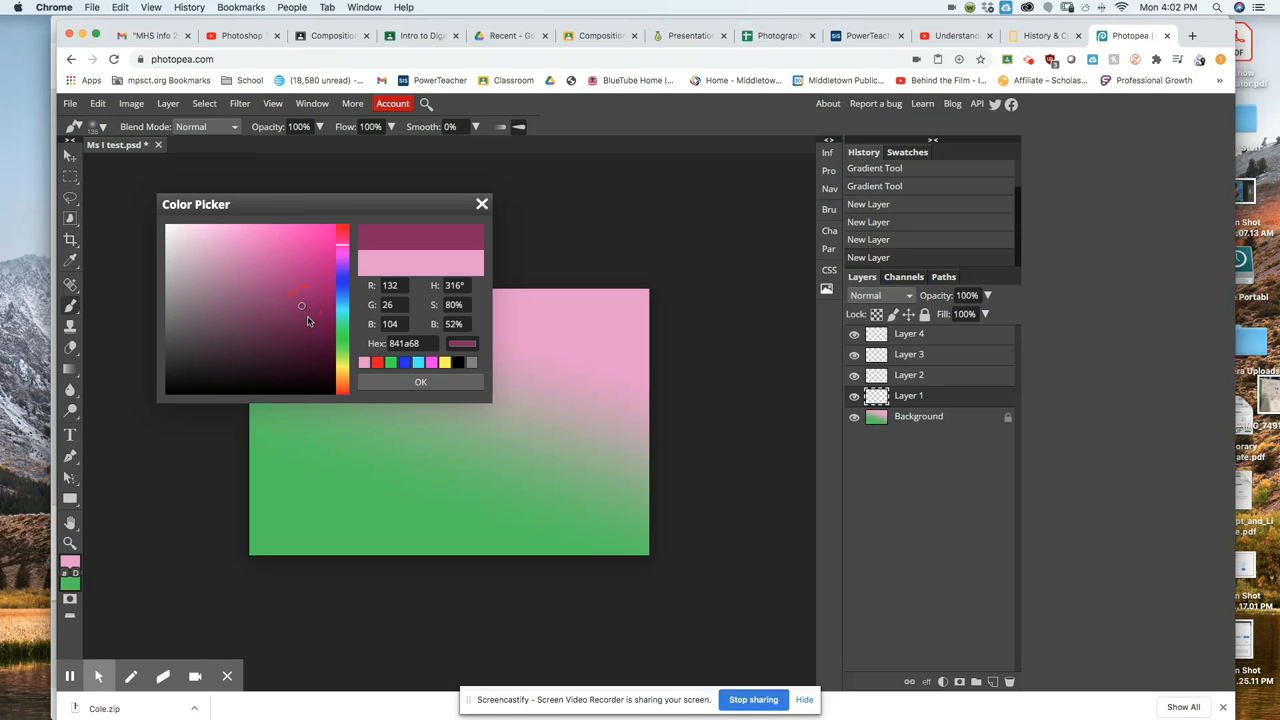
pyautogui.click(414, 382)
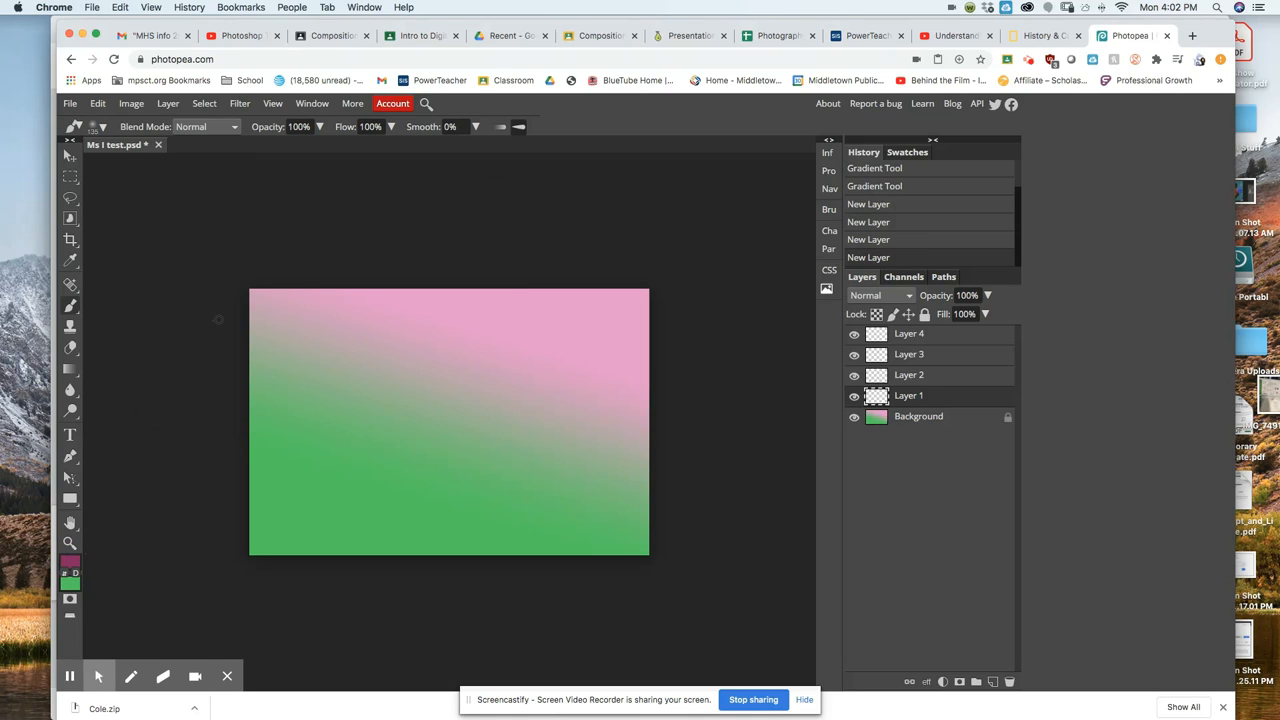
# Paint thick looping wavy lines across the whole gradient on Layer 1.
pyautogui.moveTo(252, 305); pyautogui.dragTo(294, 286)
pyautogui.moveTo(407, 286)
pyautogui.mouseDown()
pyautogui.moveTo(406, 311)
pyautogui.moveTo(271, 343)
pyautogui.moveTo(203, 409)
pyautogui.moveTo(357, 360)
pyautogui.moveTo(480, 289)
pyautogui.moveTo(584, 275)
pyautogui.moveTo(654, 371)
pyautogui.mouseUp()
pyautogui.moveTo(515, 455)
pyautogui.mouseDown()
pyautogui.moveTo(302, 376)
pyautogui.moveTo(243, 395)
pyautogui.moveTo(232, 440)
pyautogui.mouseUp()
pyautogui.moveTo(254, 537)
pyautogui.mouseDown()
pyautogui.moveTo(320, 547)
pyautogui.moveTo(383, 499)
pyautogui.moveTo(450, 383)
pyautogui.mouseUp()
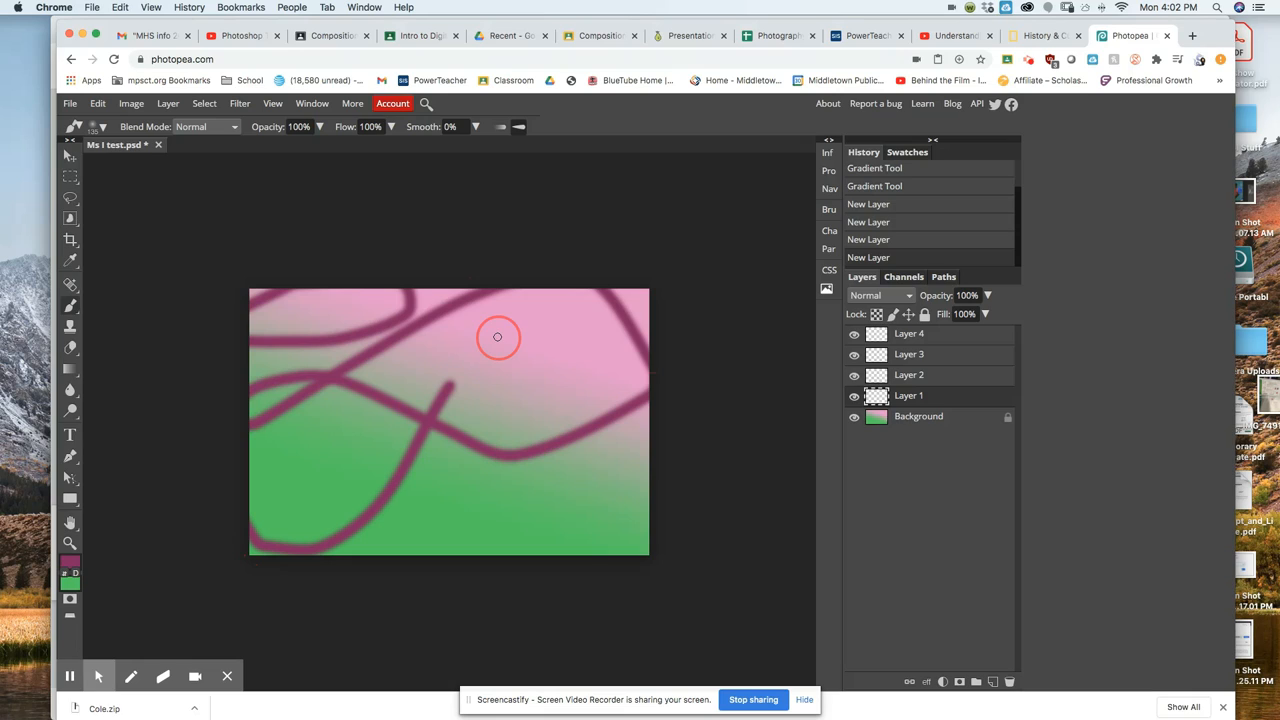
pyautogui.moveTo(497, 337); pyautogui.dragTo(606, 423)
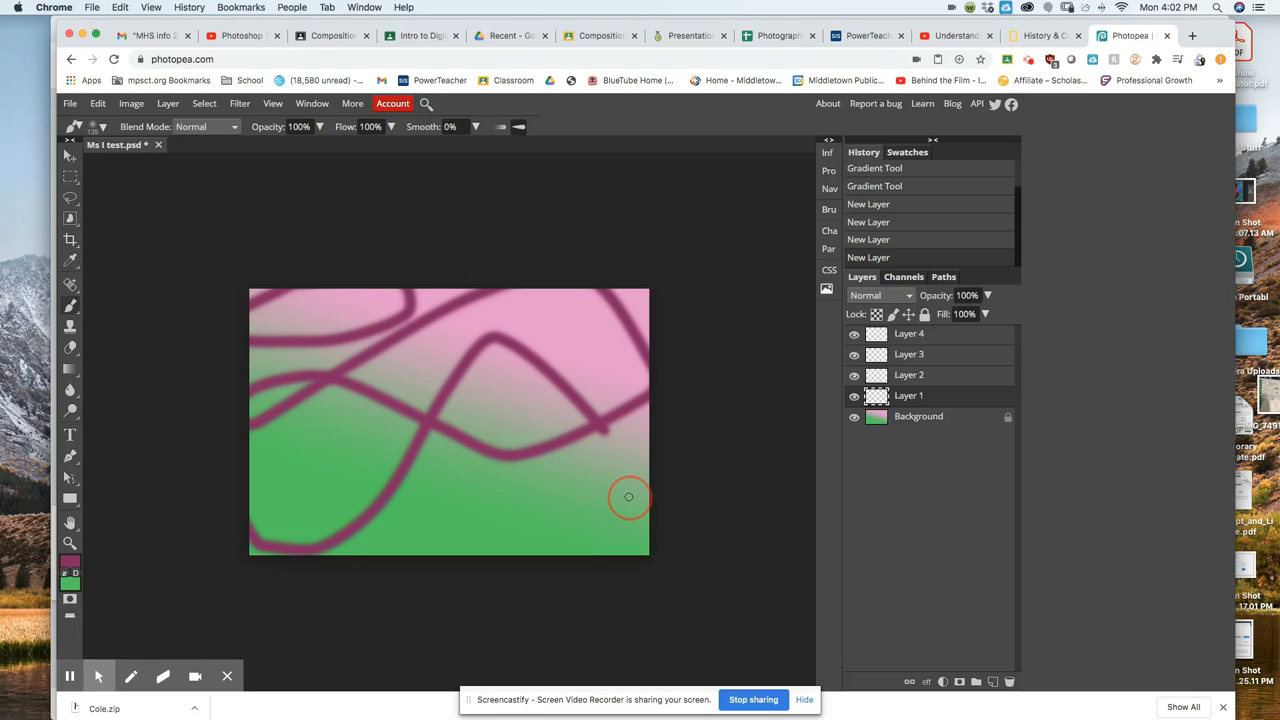
pyautogui.moveTo(629, 497)
pyautogui.mouseDown()
pyautogui.moveTo(730, 576)
pyautogui.moveTo(696, 493)
pyautogui.moveTo(646, 480)
pyautogui.moveTo(432, 567)
pyautogui.moveTo(302, 571)
pyautogui.mouseUp()
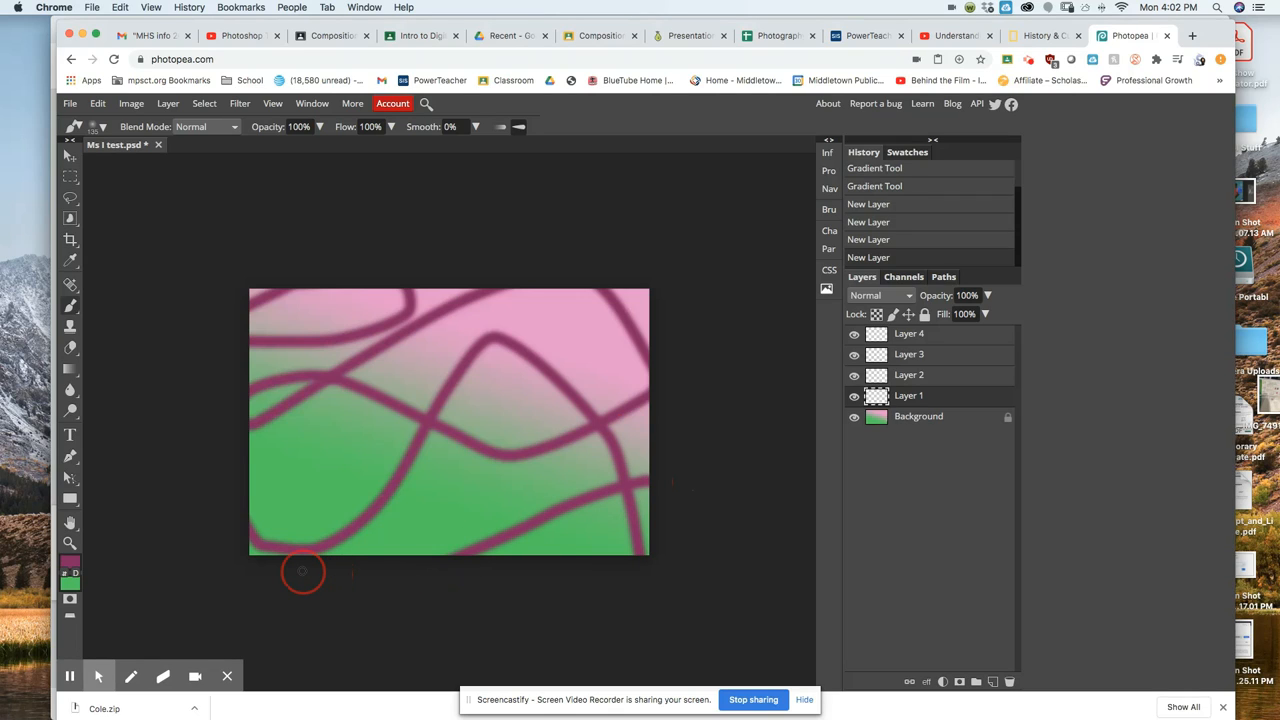
pyautogui.moveTo(302, 571); pyautogui.dragTo(302, 571)
pyautogui.click(963, 376)
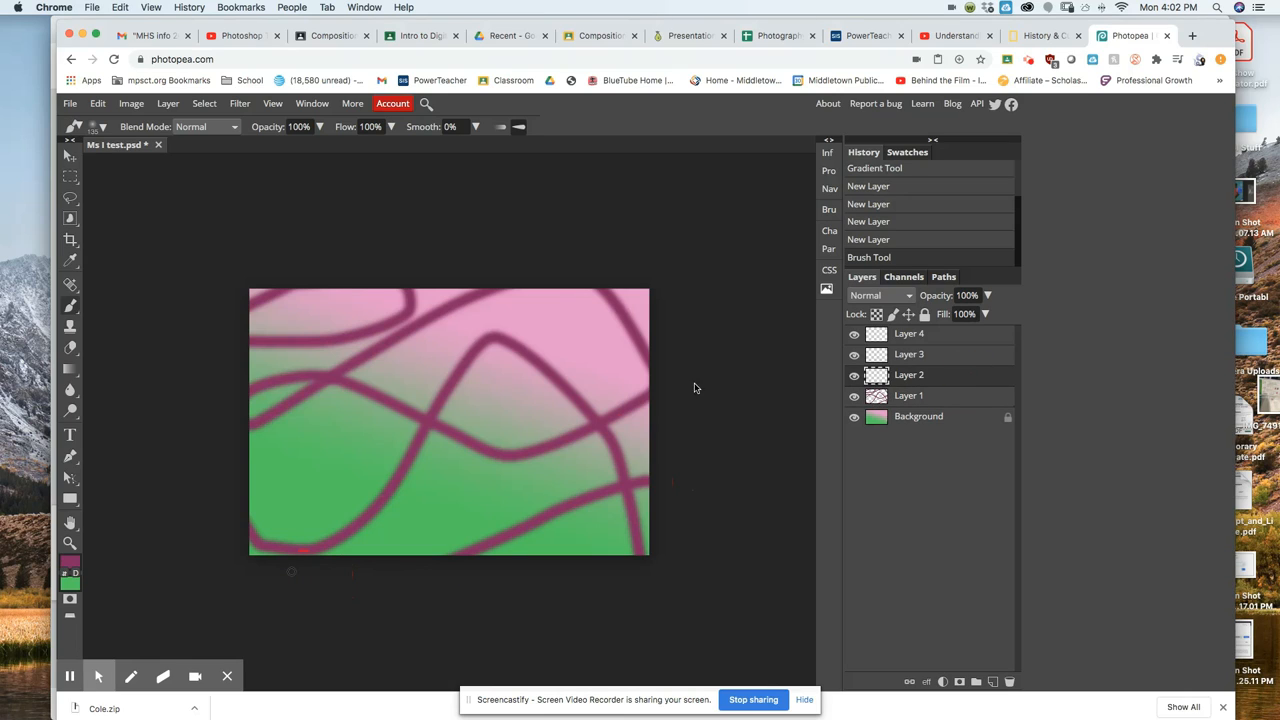
# Change the painting colour to light blue b9bcea.
pyautogui.click(70, 568)
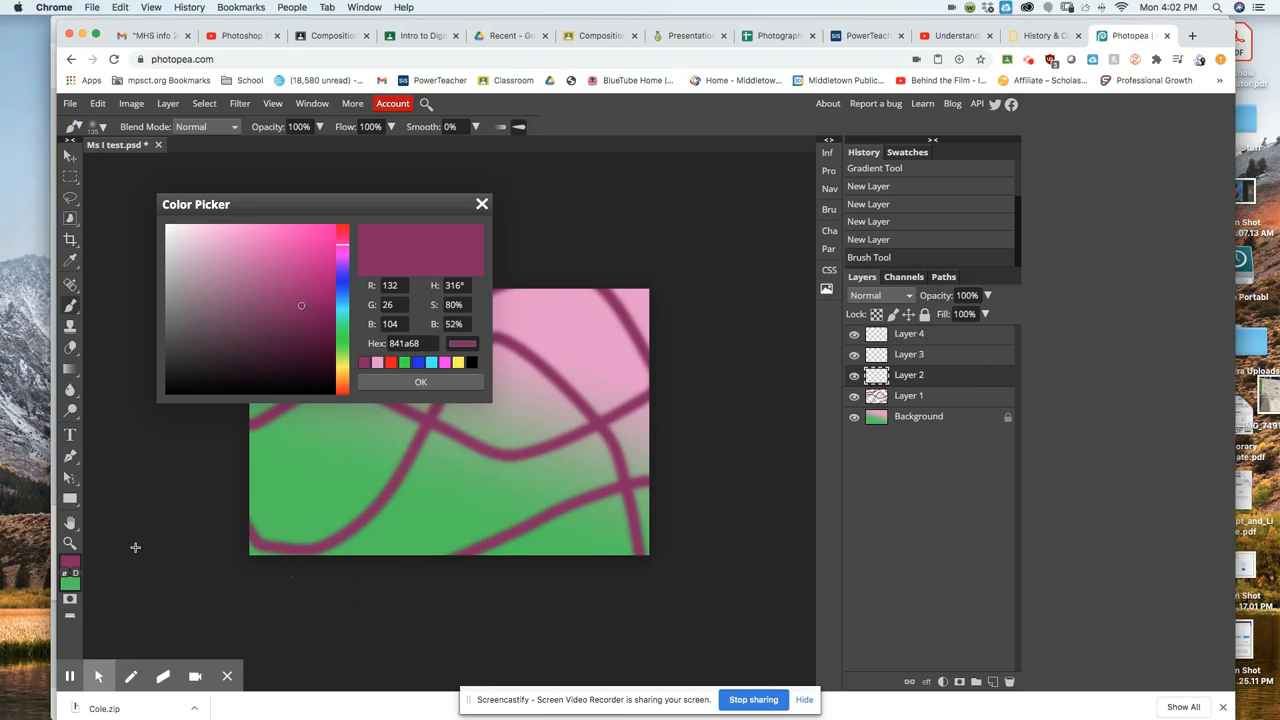
pyautogui.click(342, 284)
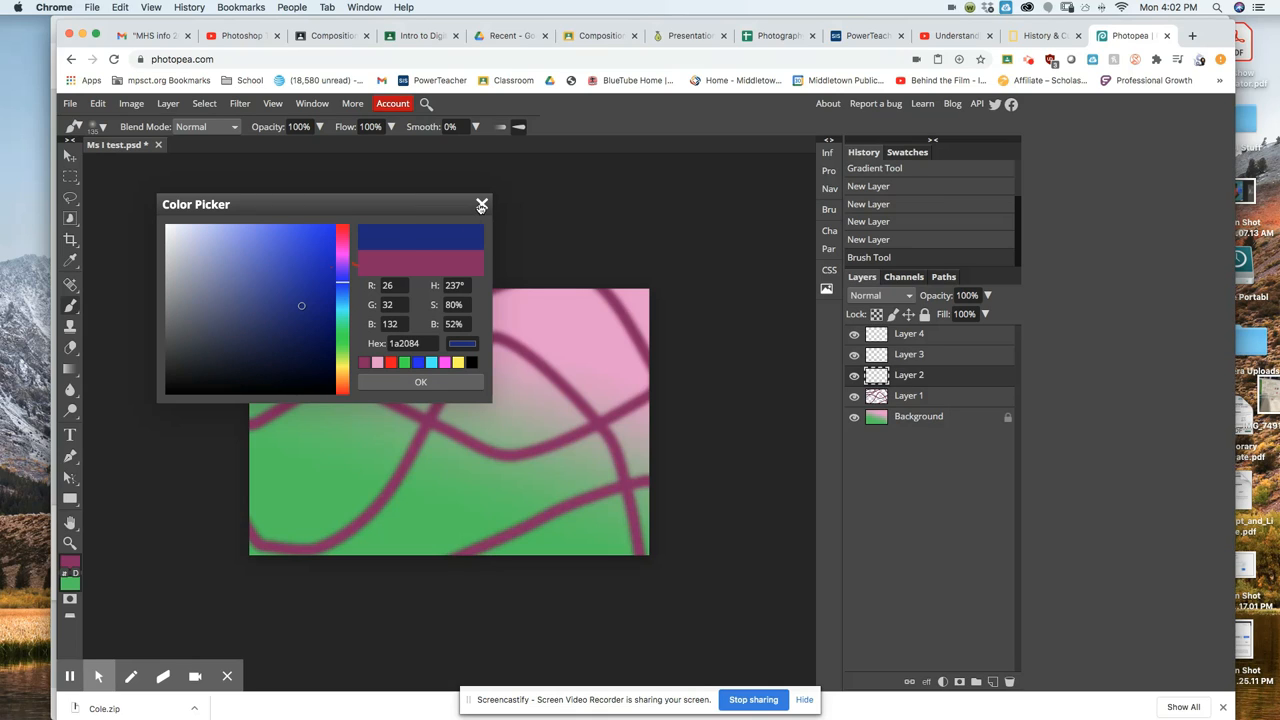
pyautogui.click(229, 251)
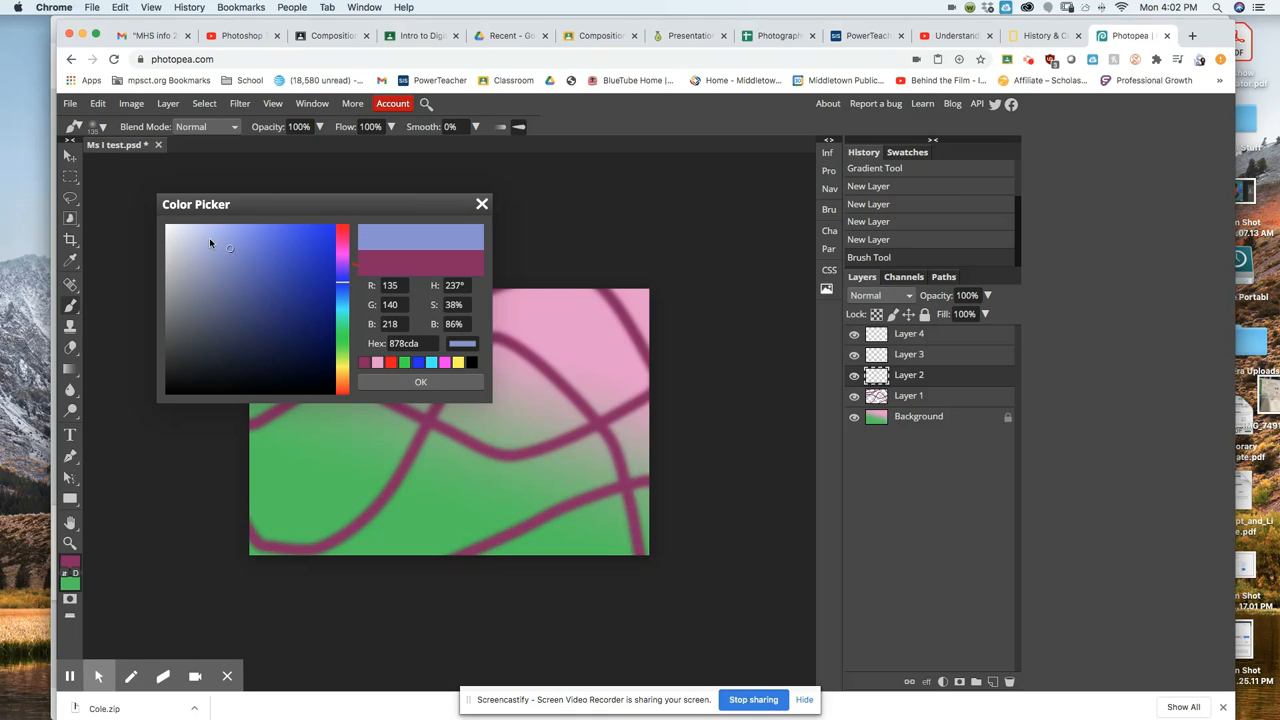
pyautogui.click(200, 241)
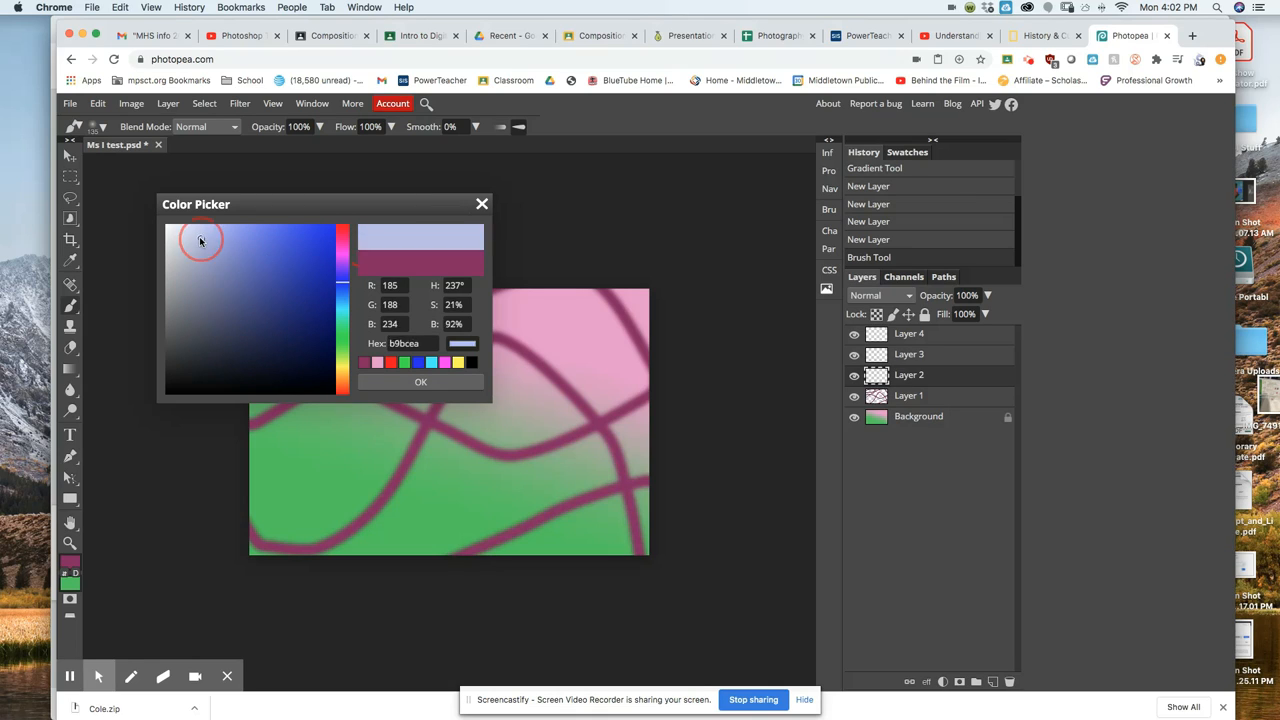
pyautogui.click(412, 384)
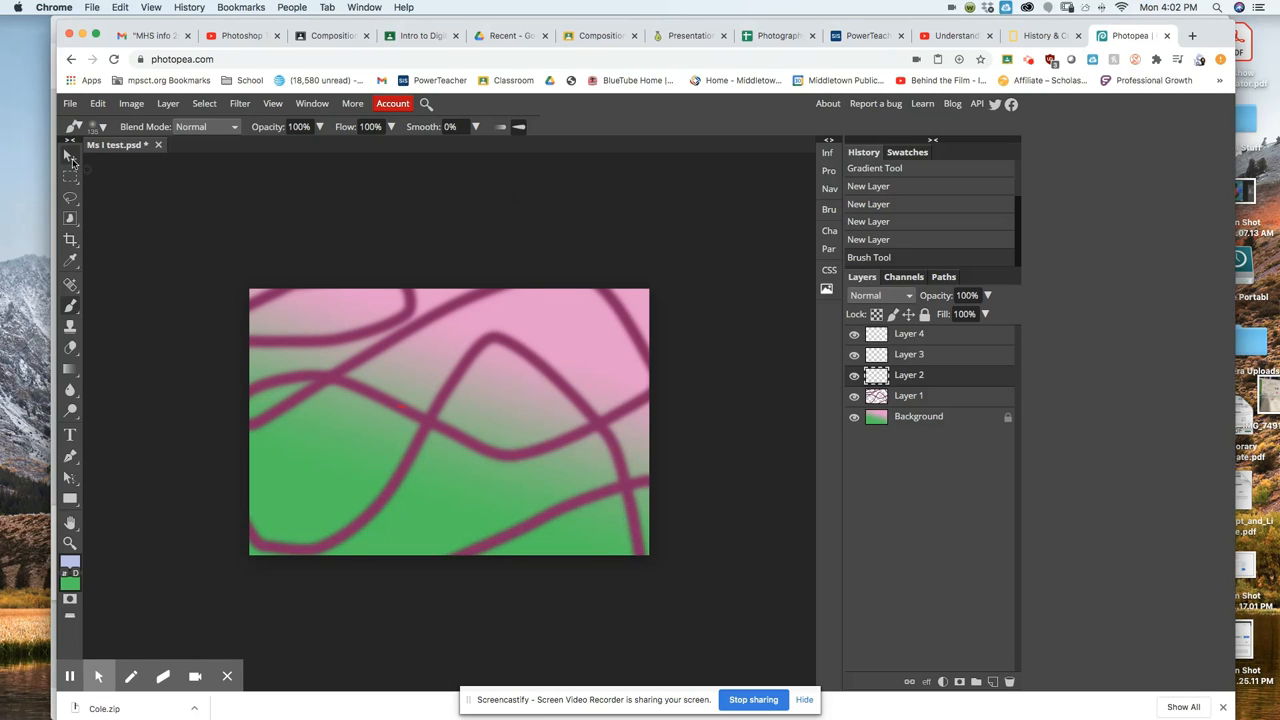
# Switch to a soft 53 px brush tip and paint a light-blue wavy line across the top.
pyautogui.click(102, 128)
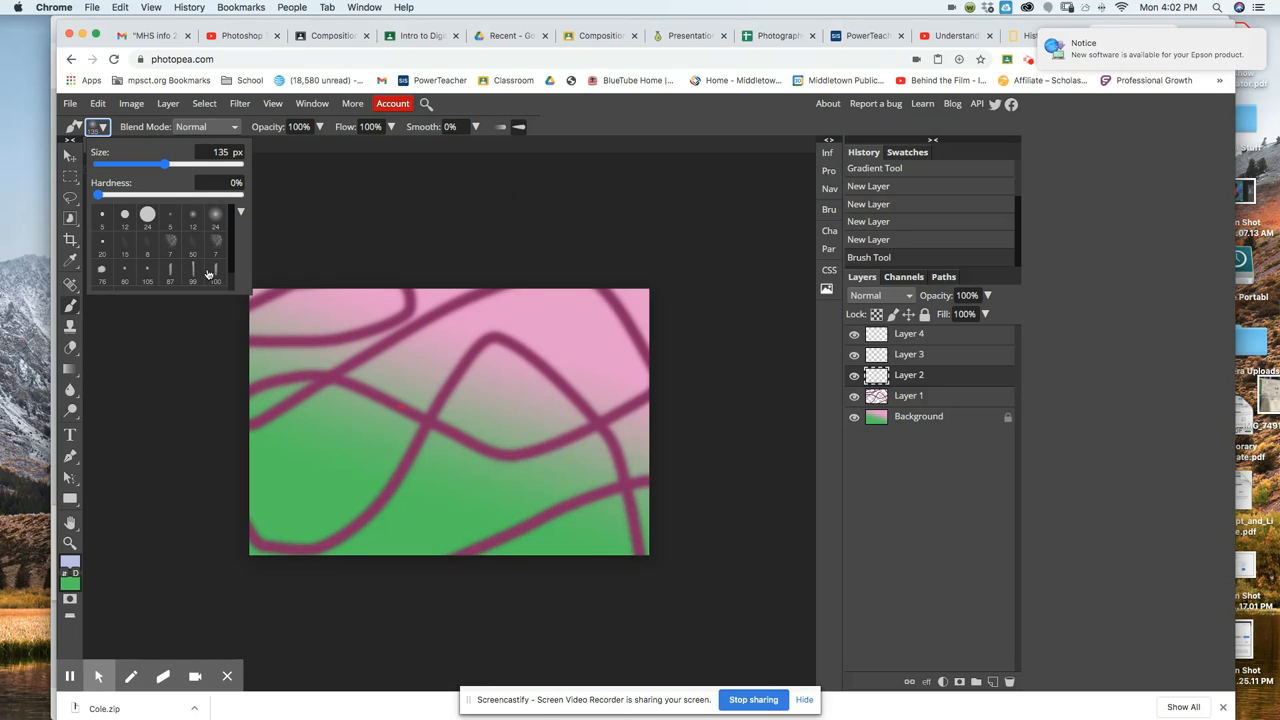
pyautogui.scroll(-2, 200, 272)
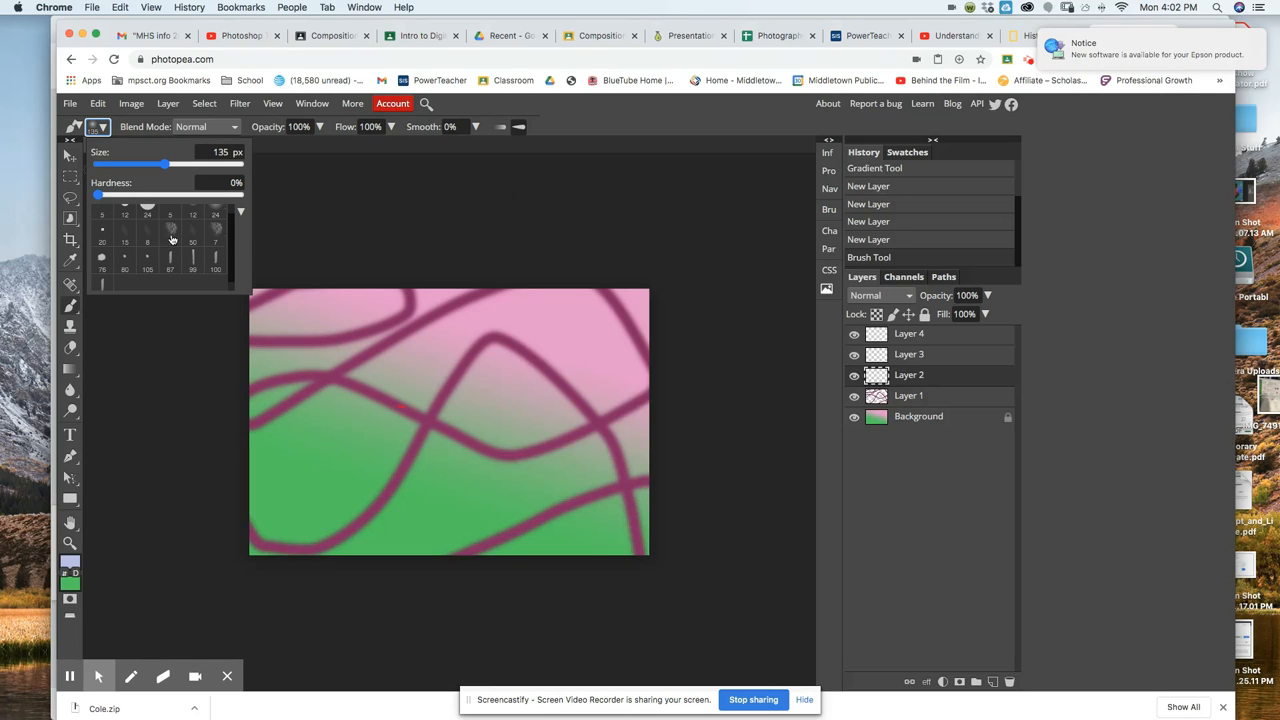
pyautogui.click(217, 232)
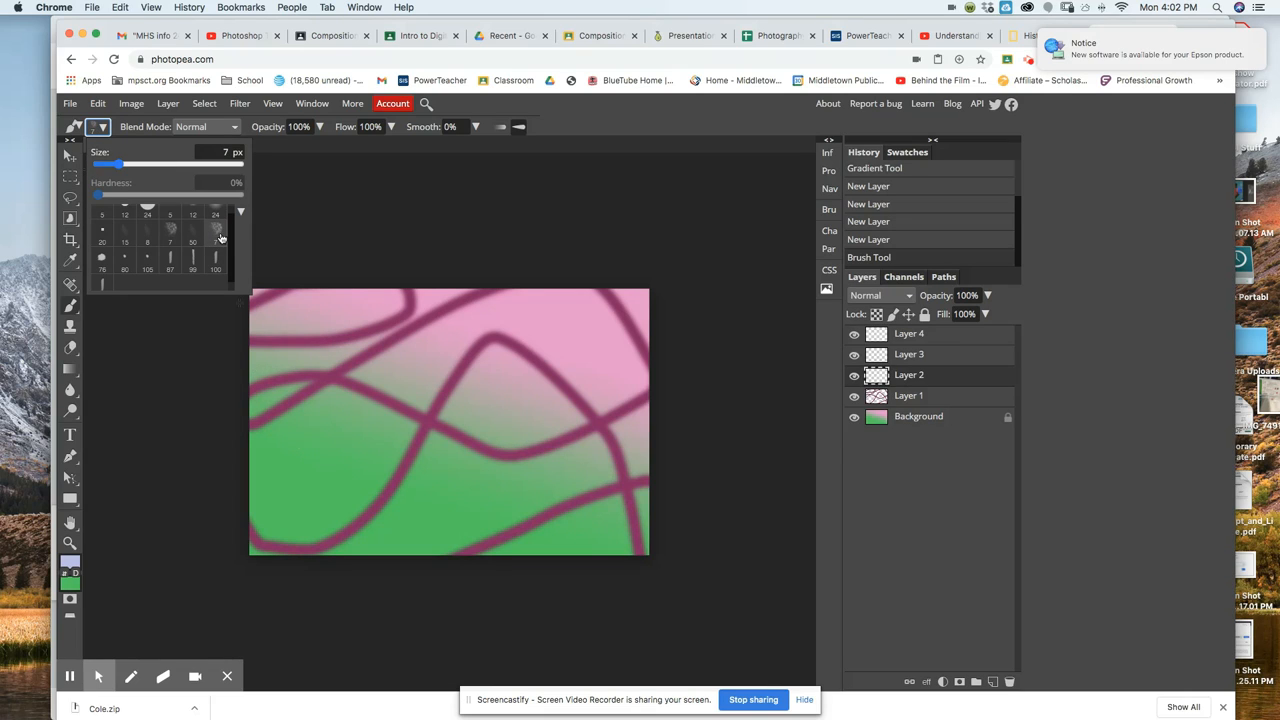
pyautogui.click(147, 163)
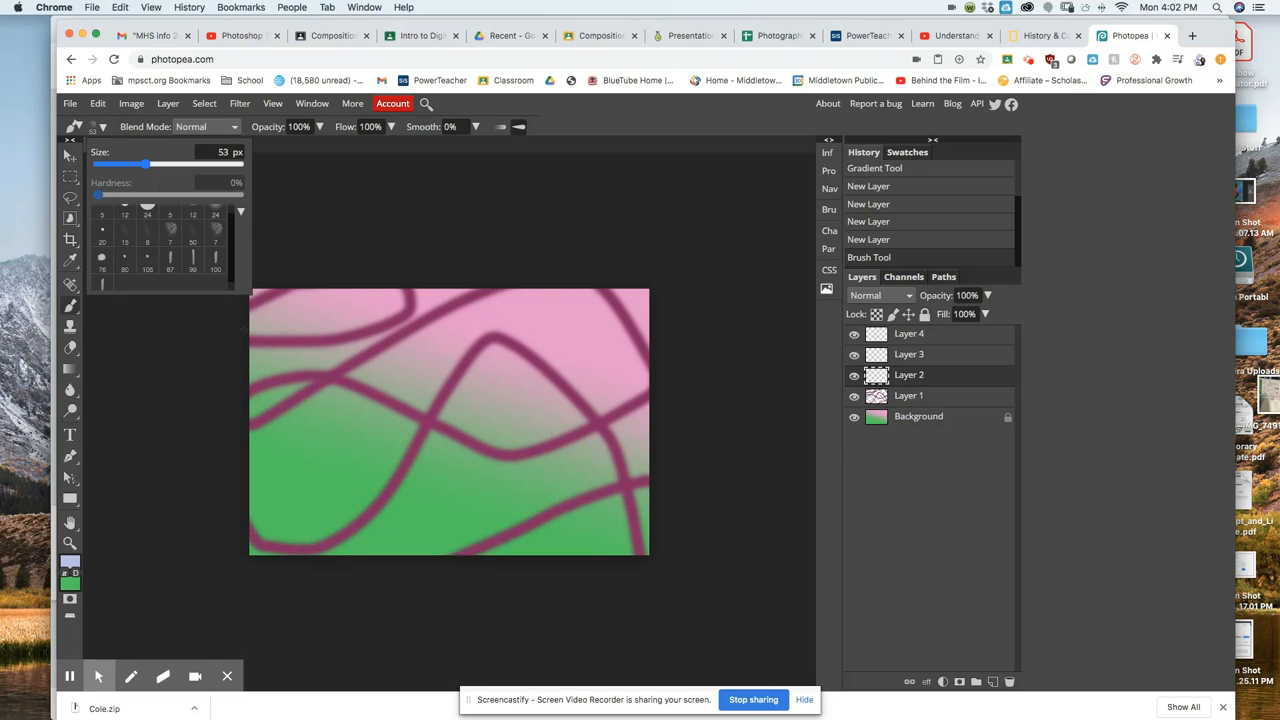
pyautogui.moveTo(242, 329)
pyautogui.mouseDown()
pyautogui.moveTo(477, 314)
pyautogui.moveTo(603, 323)
pyautogui.moveTo(705, 355)
pyautogui.moveTo(379, 379)
pyautogui.mouseUp()
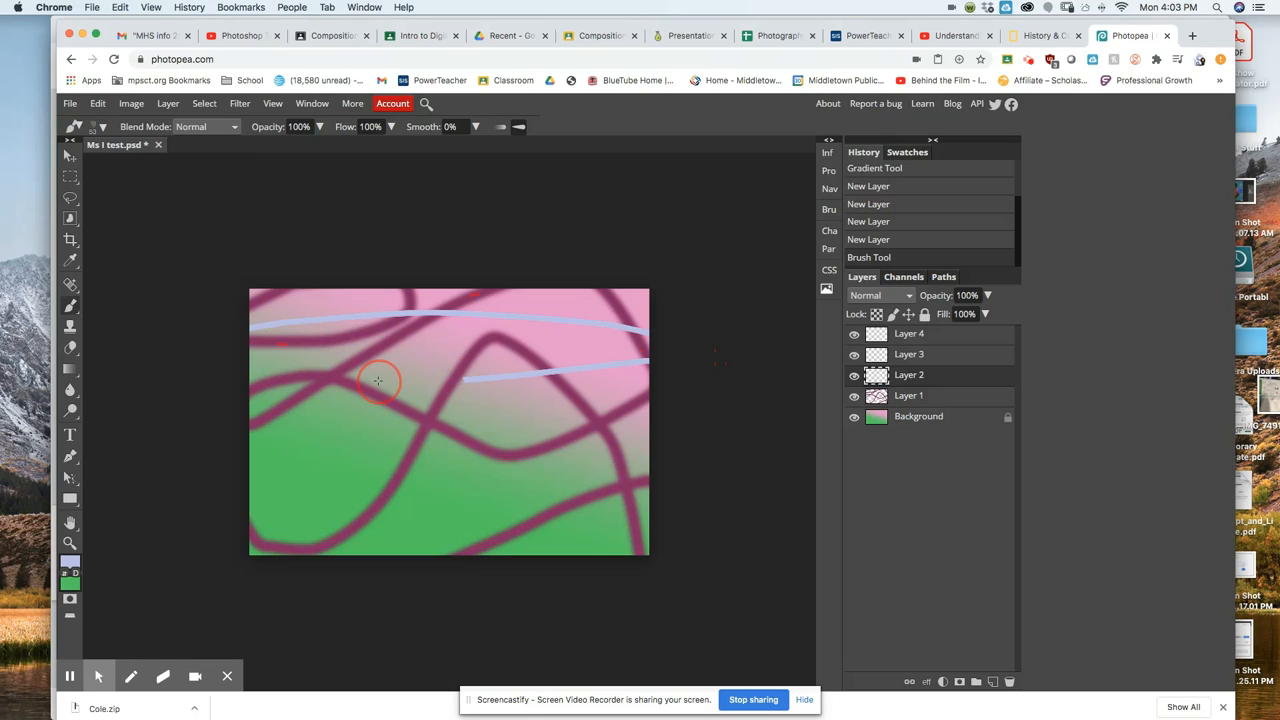
# Paint several more horizontal light-blue wavy strokes down the canvas on Layer 2.
pyautogui.moveTo(226, 381); pyautogui.dragTo(84, 403)
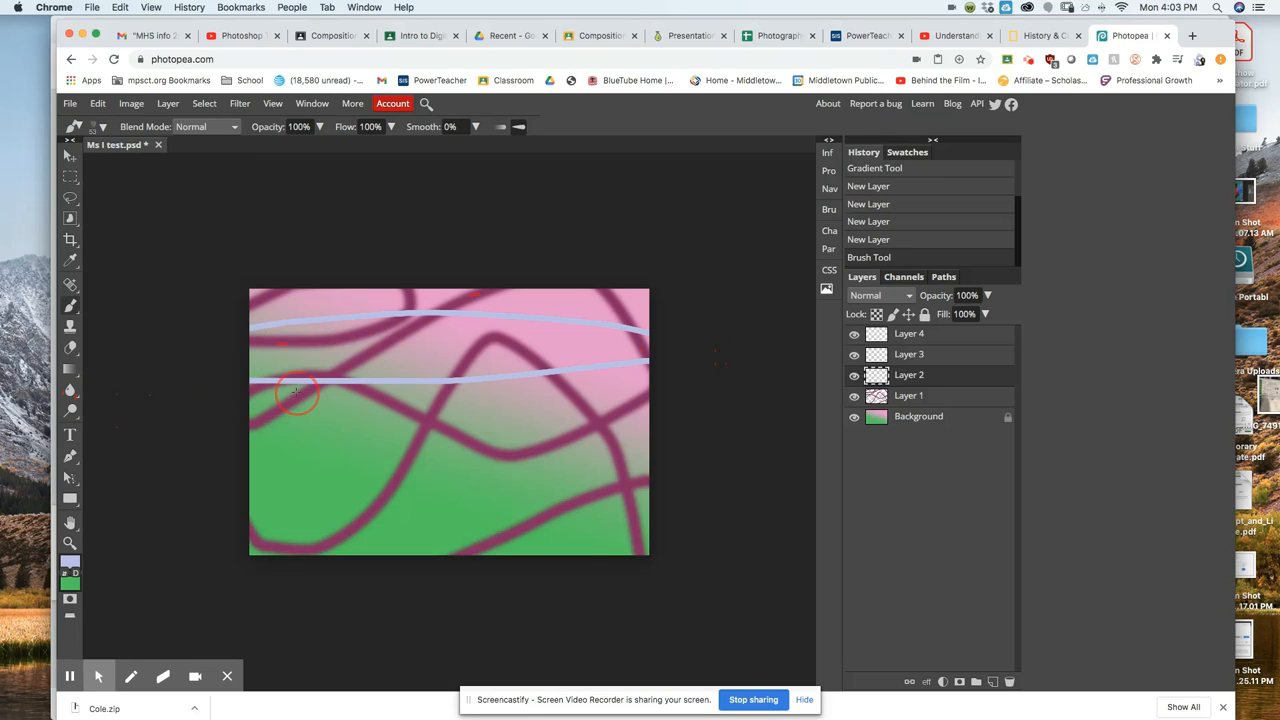
pyautogui.moveTo(296, 392); pyautogui.dragTo(316, 392)
pyautogui.moveTo(446, 403); pyautogui.dragTo(745, 427)
pyautogui.moveTo(642, 452); pyautogui.dragTo(572, 447)
pyautogui.moveTo(470, 433)
pyautogui.mouseDown()
pyautogui.moveTo(229, 420)
pyautogui.moveTo(299, 456)
pyautogui.mouseUp()
pyautogui.moveTo(381, 455); pyautogui.dragTo(689, 471)
pyautogui.moveTo(489, 518); pyautogui.dragTo(660, 494)
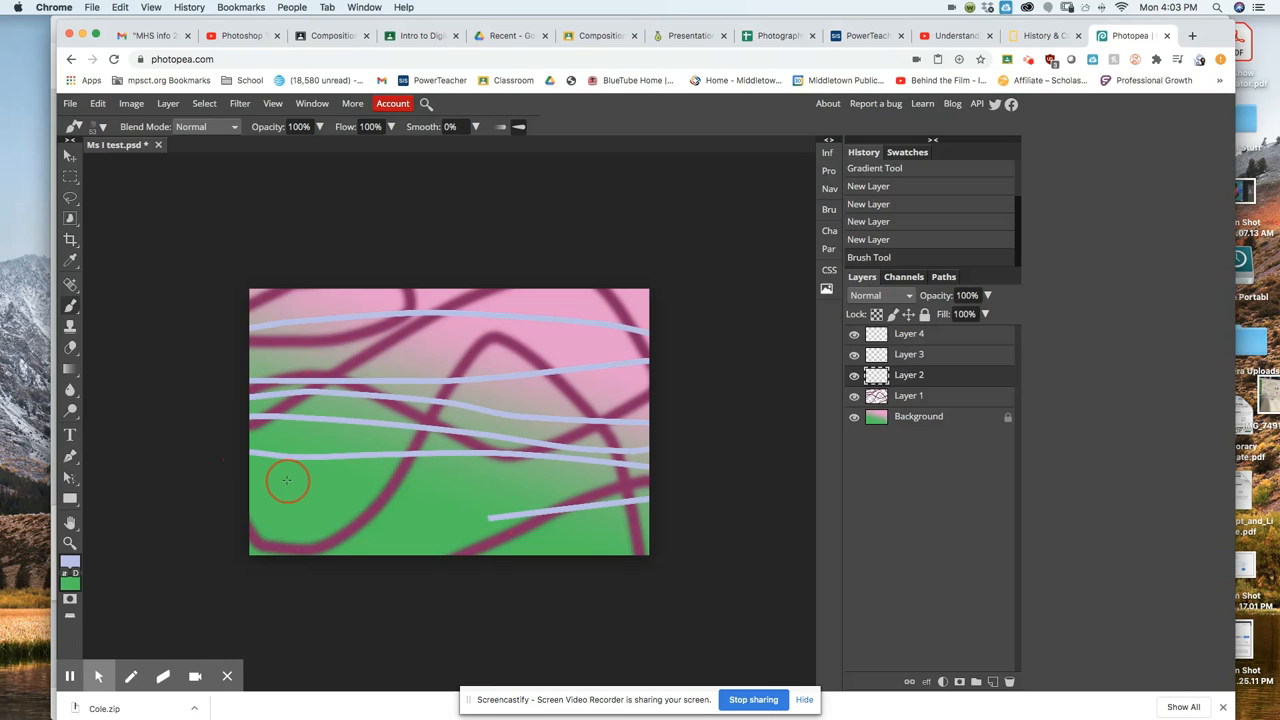
pyautogui.moveTo(489, 518)
pyautogui.mouseDown()
pyautogui.moveTo(257, 466)
pyautogui.moveTo(358, 527)
pyautogui.moveTo(663, 537)
pyautogui.mouseUp()
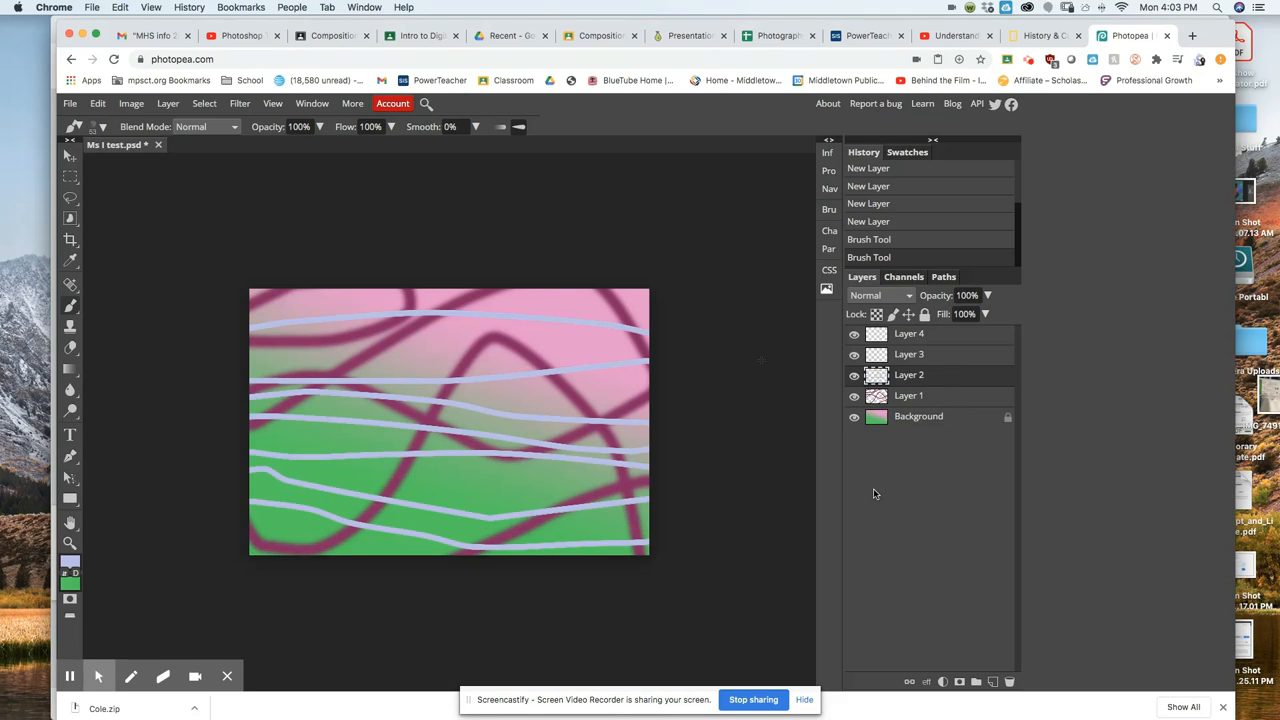
# Apply a Drop Shadow style to Layer 2, trying then removing a Color Overlay.
pyautogui.click(927, 683)
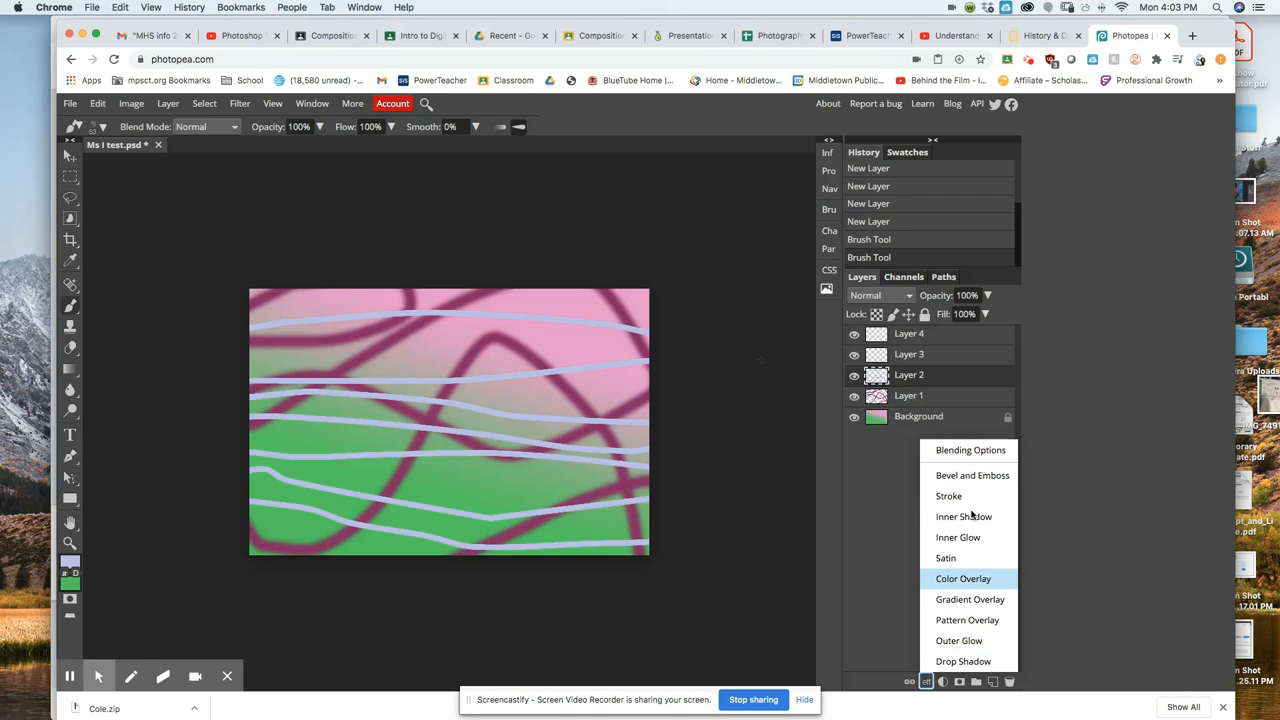
pyautogui.click(988, 452)
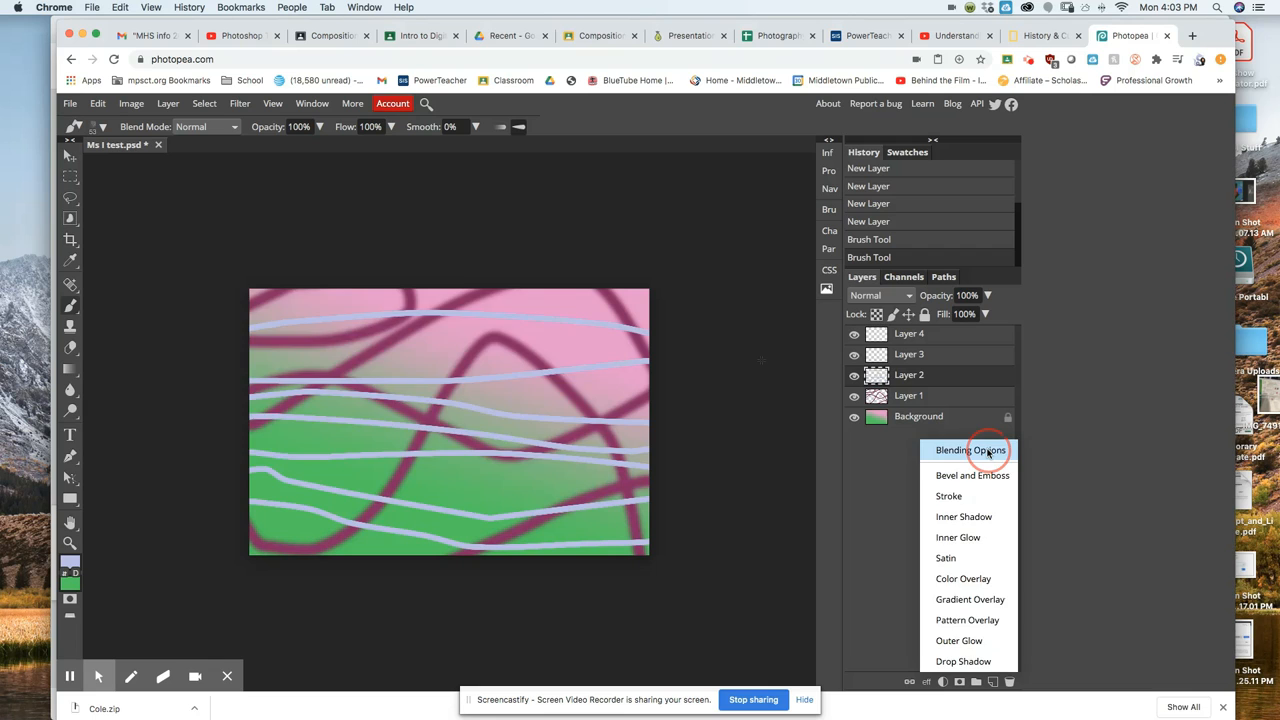
pyautogui.moveTo(449, 206); pyautogui.dragTo(701, 120)
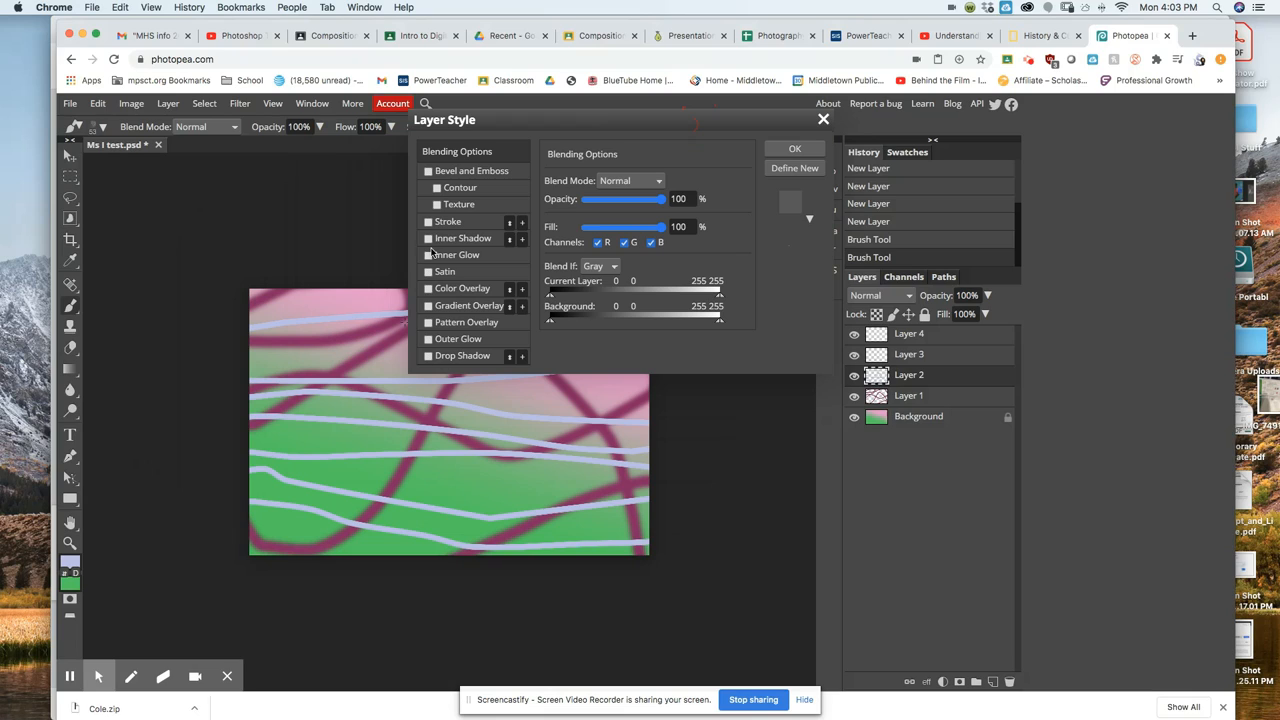
pyautogui.click(428, 357)
pyautogui.click(428, 356)
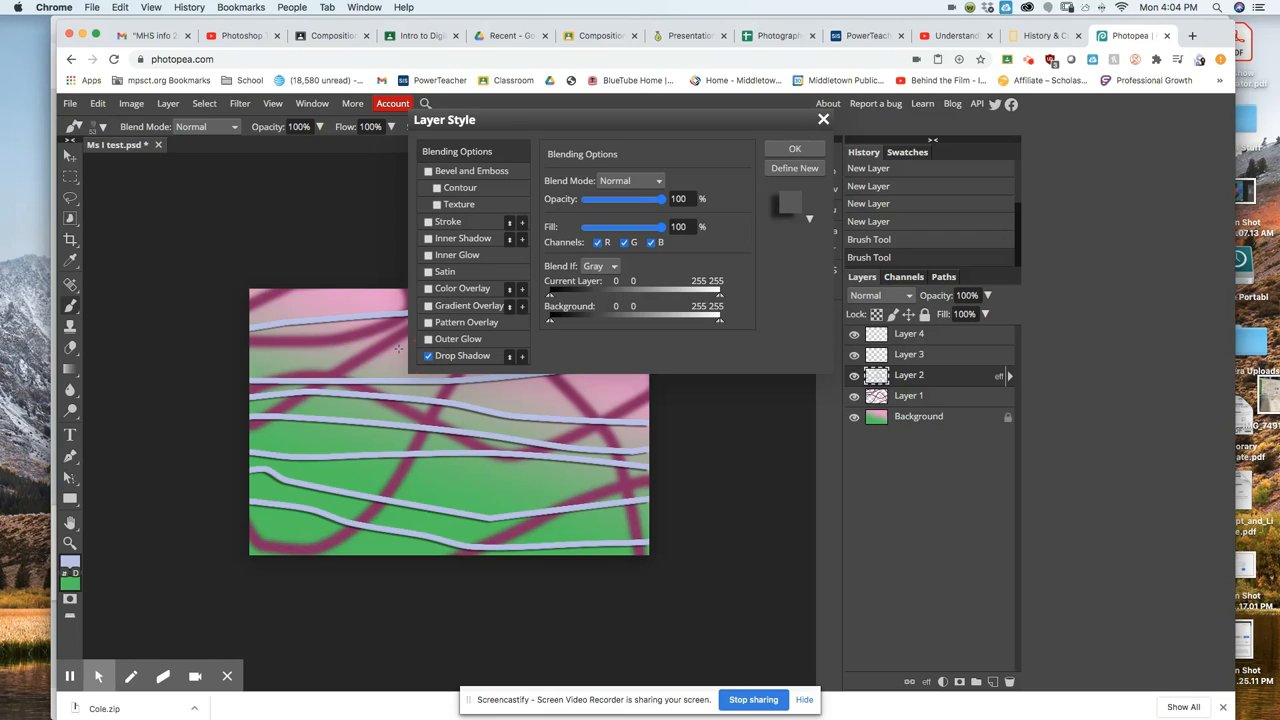
pyautogui.click(430, 290)
pyautogui.click(430, 290)
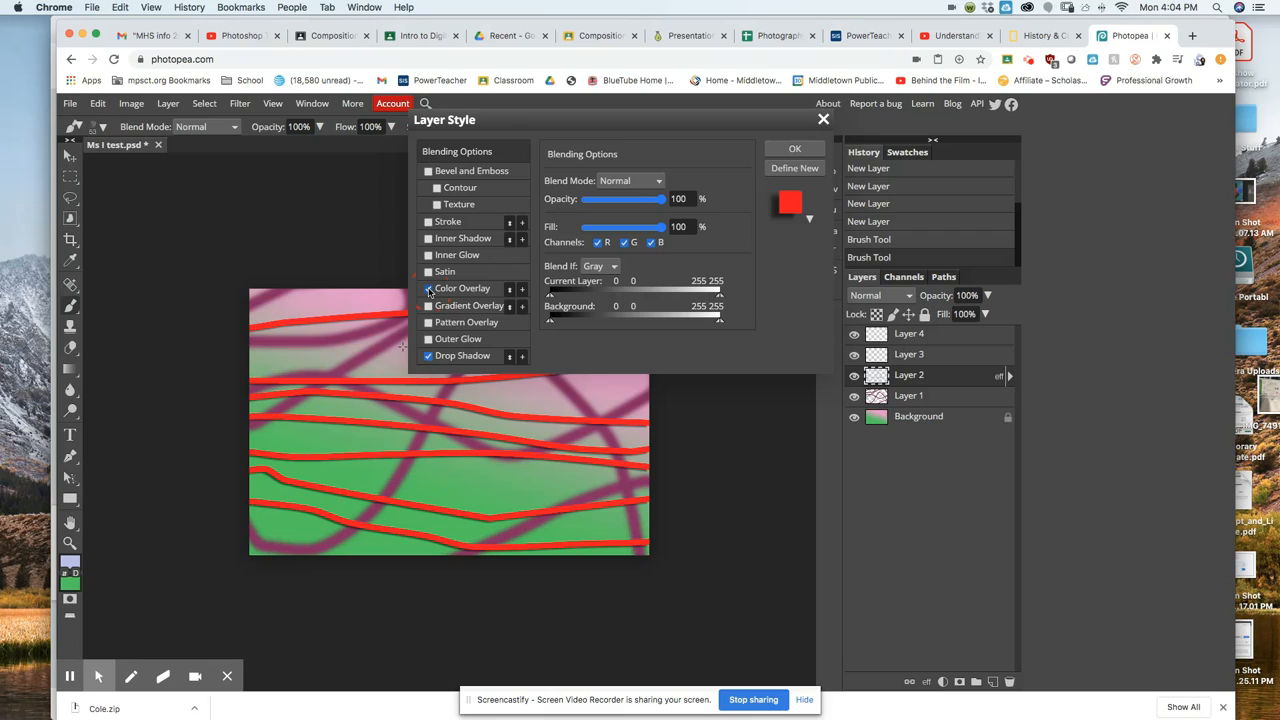
pyautogui.click(430, 290)
pyautogui.click(428, 288)
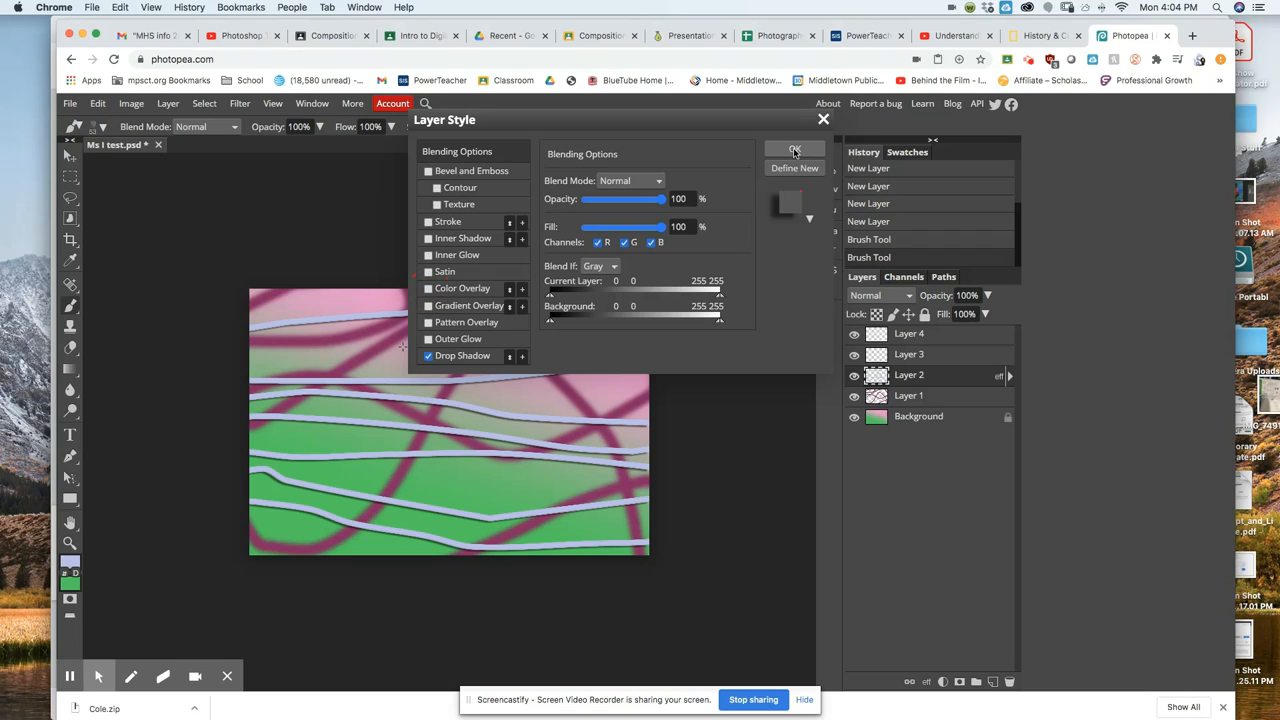
pyautogui.click(795, 150)
pyautogui.click(791, 151)
pyautogui.click(942, 397)
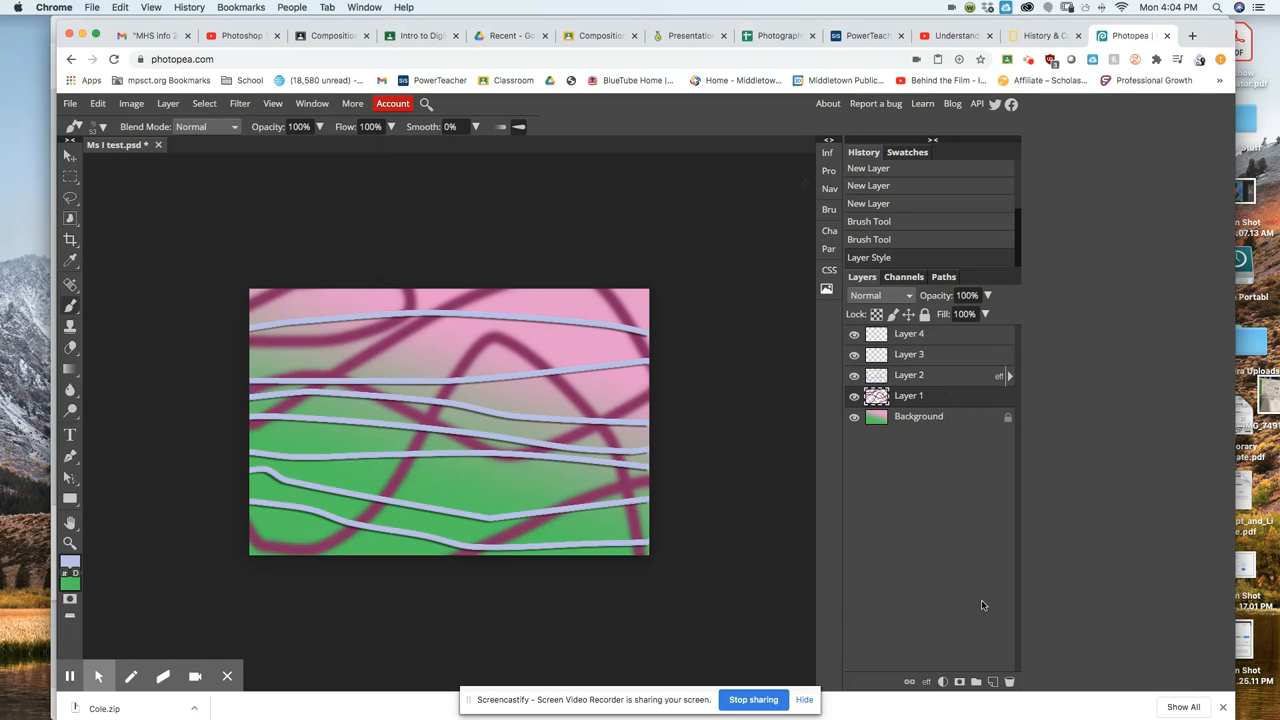
# Add an Outer Glow style to Layer 1's magenta loops via Layer Style Blending Options.
pyautogui.click(926, 681)
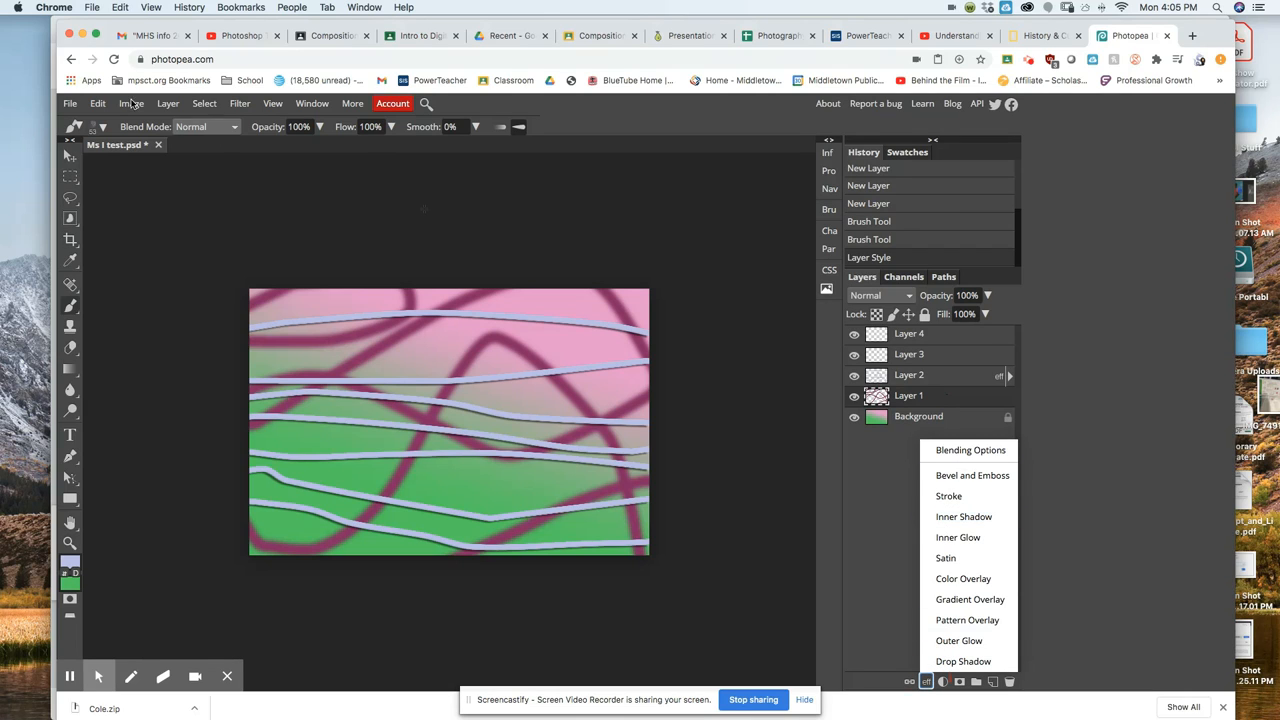
pyautogui.click(167, 104)
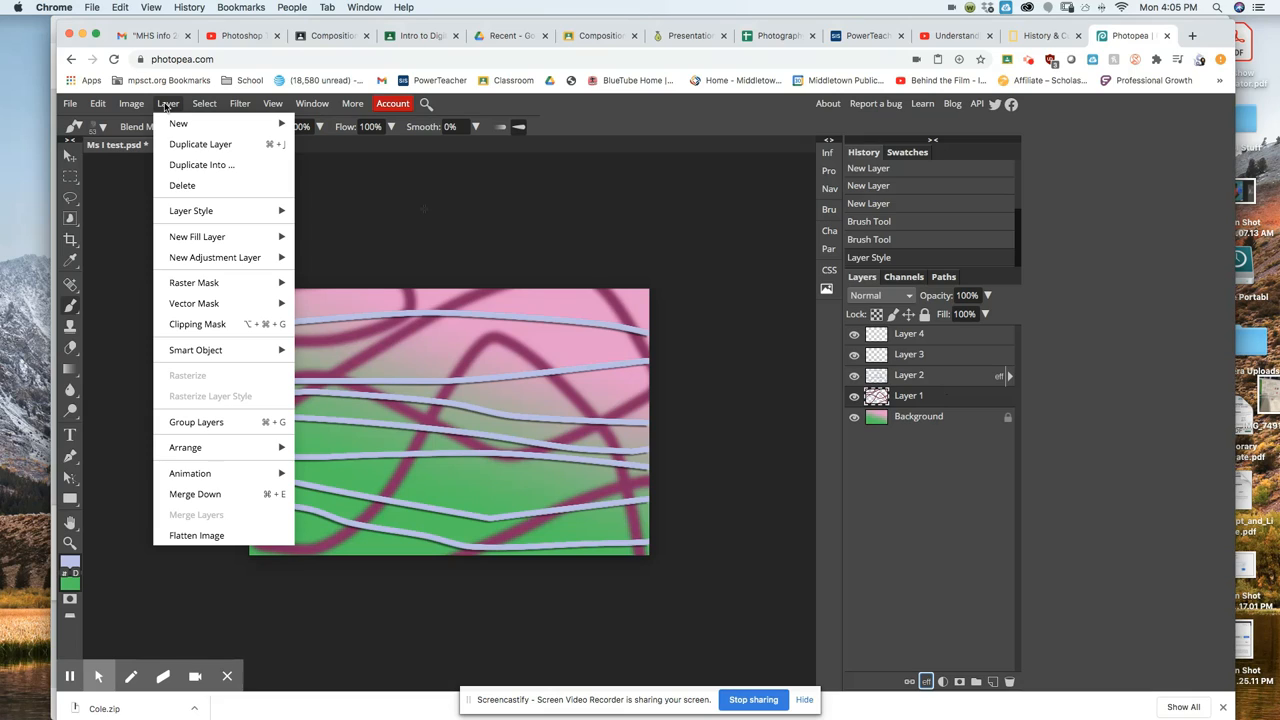
pyautogui.moveTo(215, 211)
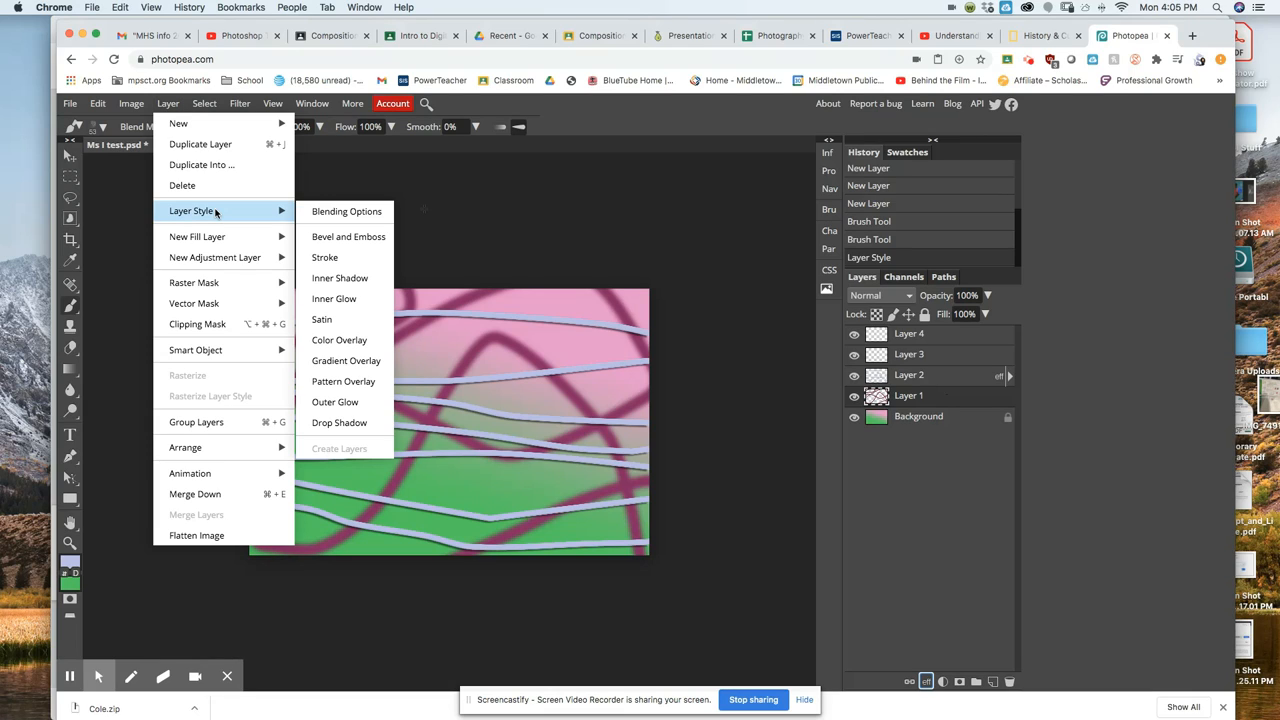
pyautogui.click(347, 212)
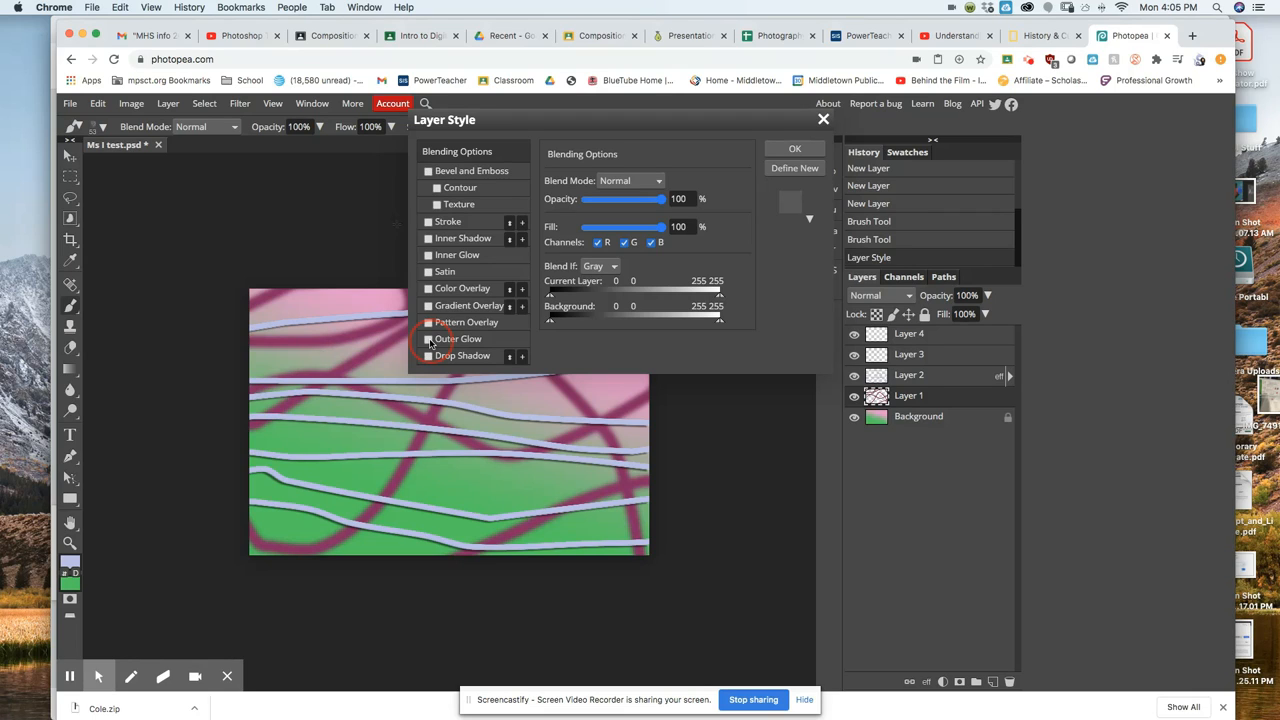
pyautogui.click(429, 340)
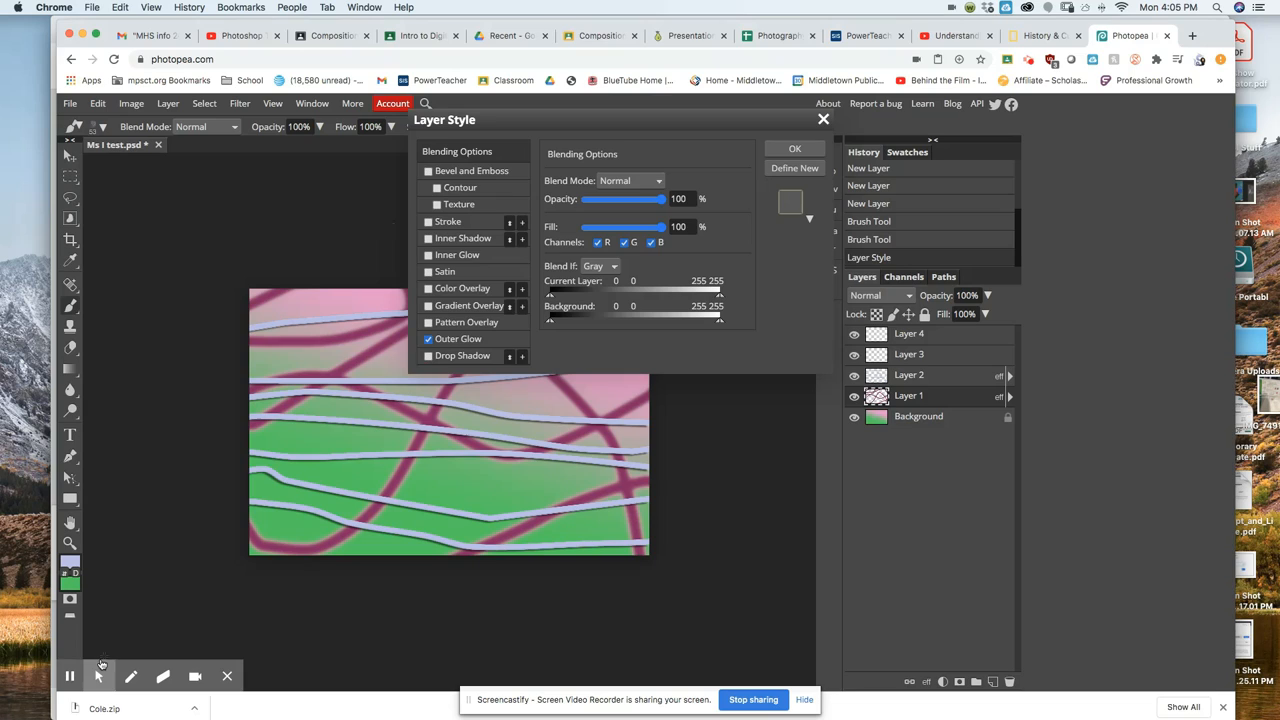
pyautogui.click(71, 677)
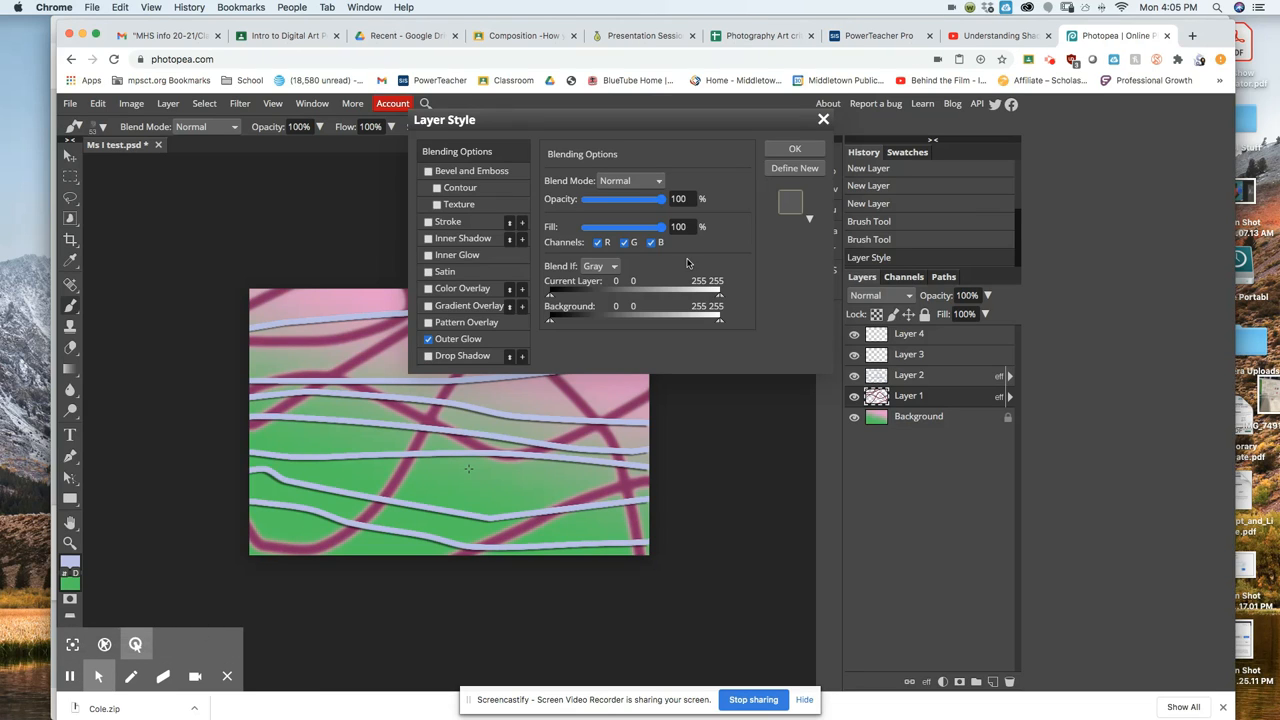
pyautogui.click(799, 150)
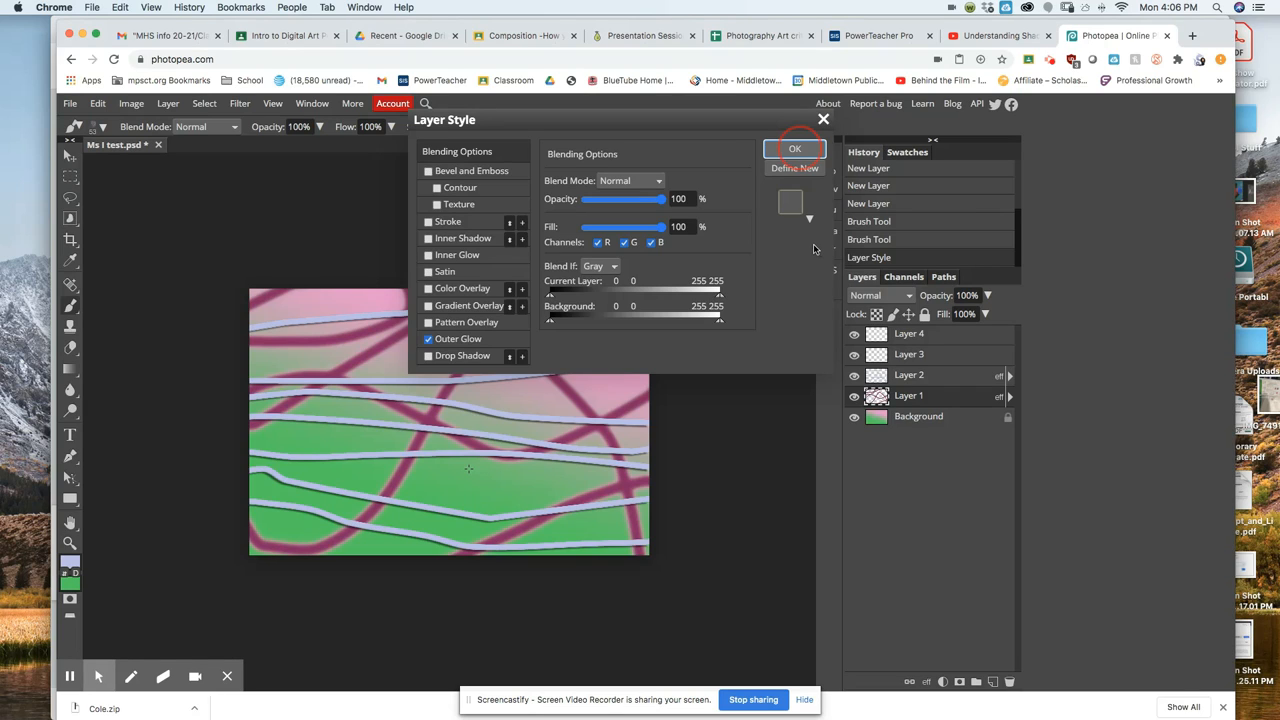
pyautogui.click(795, 150)
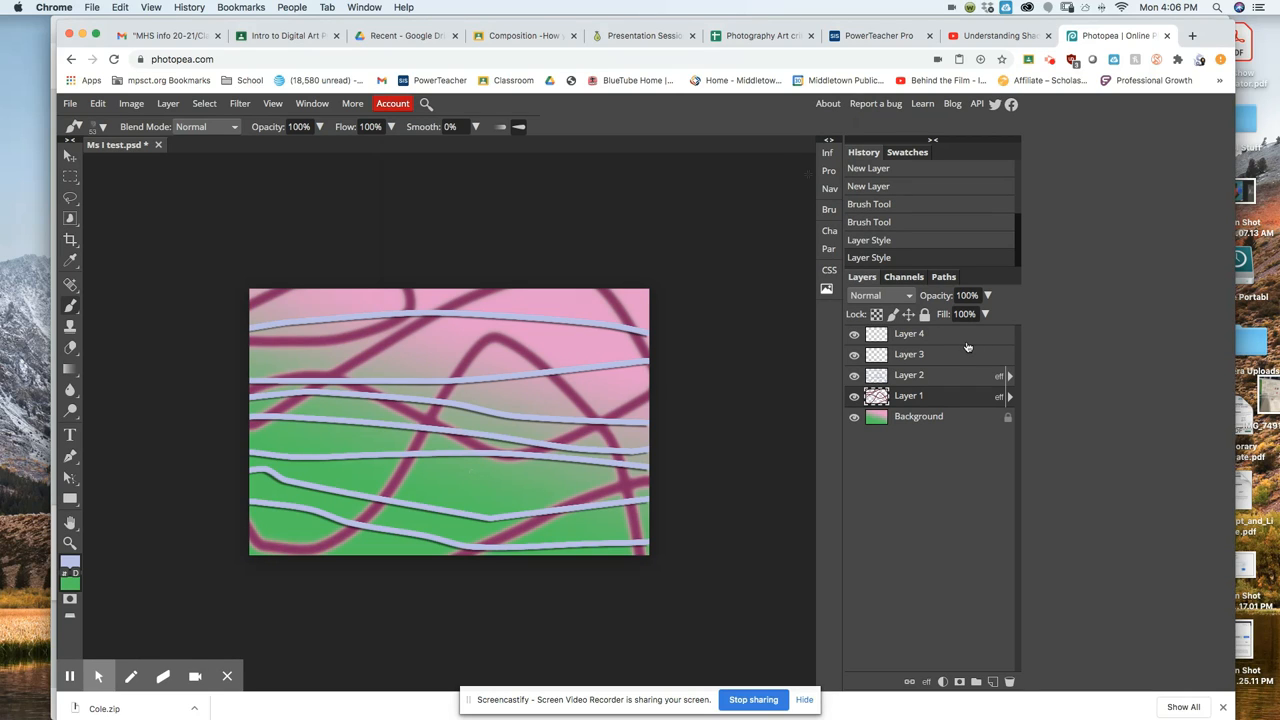
# Expand the fx lists on Layer 2 and Layer 1 to reveal Color Overlay, Drop Shadow and Outer Glow.
pyautogui.click(952, 377)
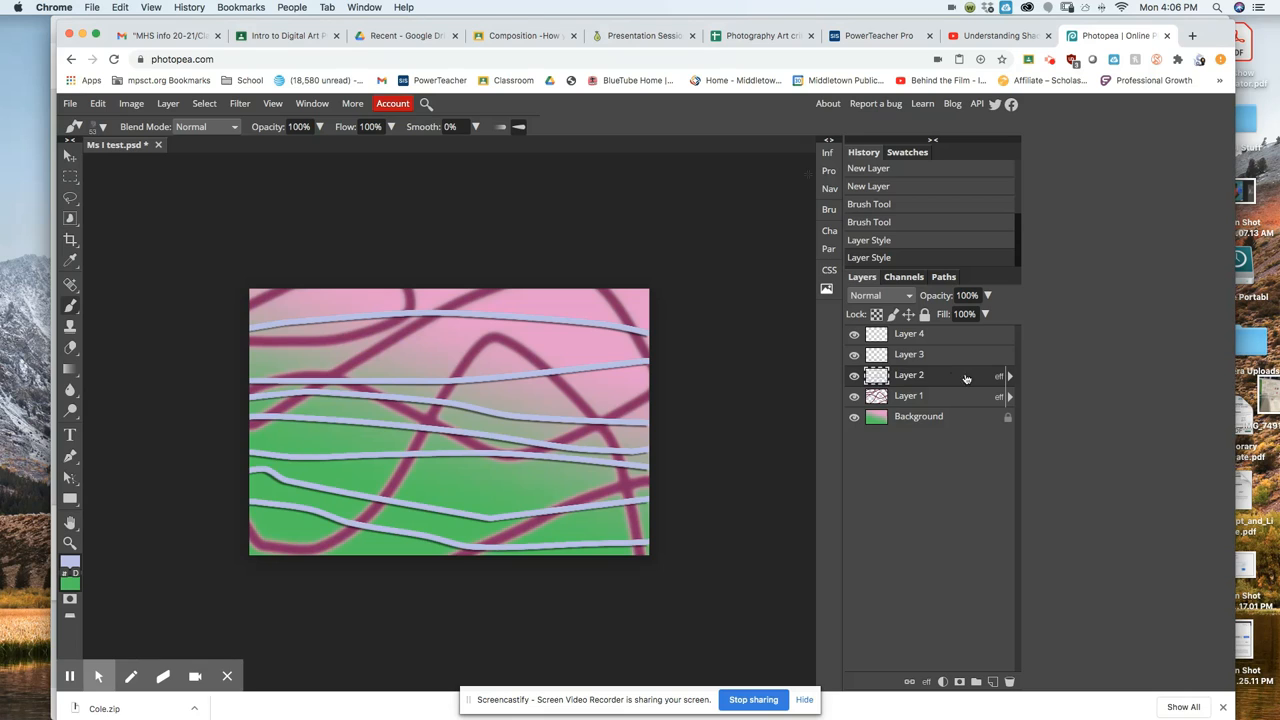
pyautogui.click(1010, 376)
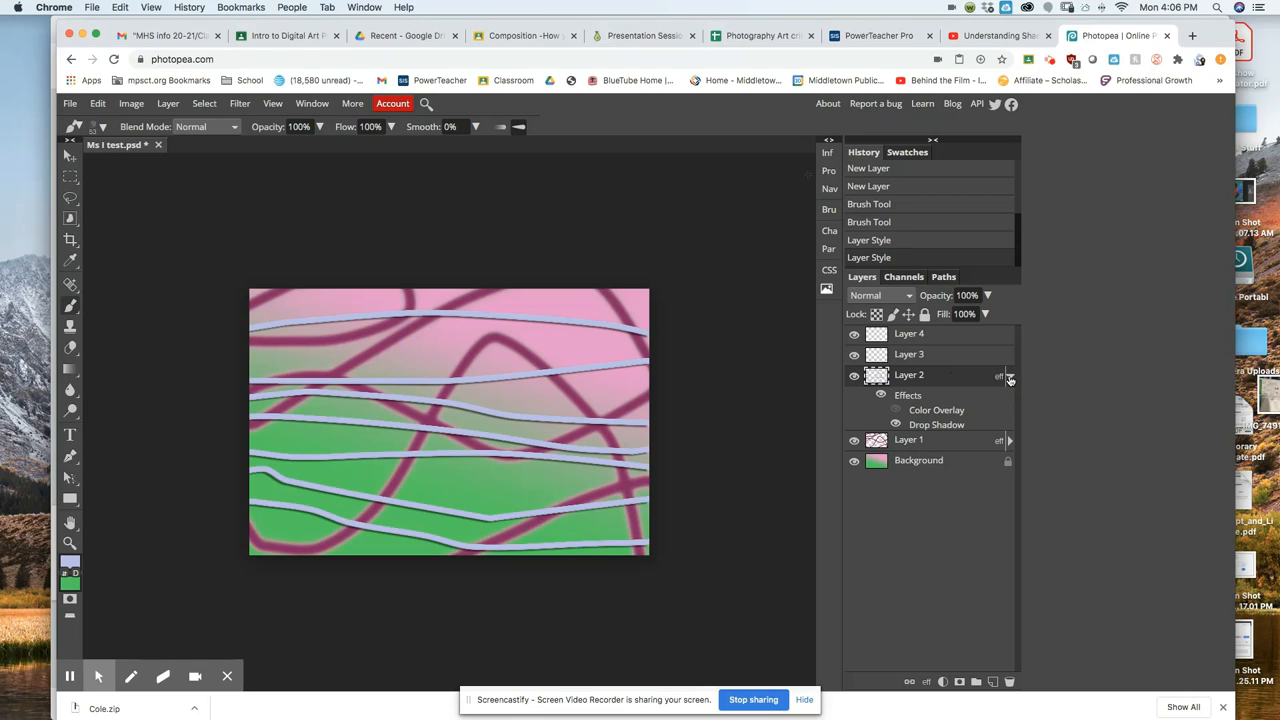
pyautogui.click(1010, 441)
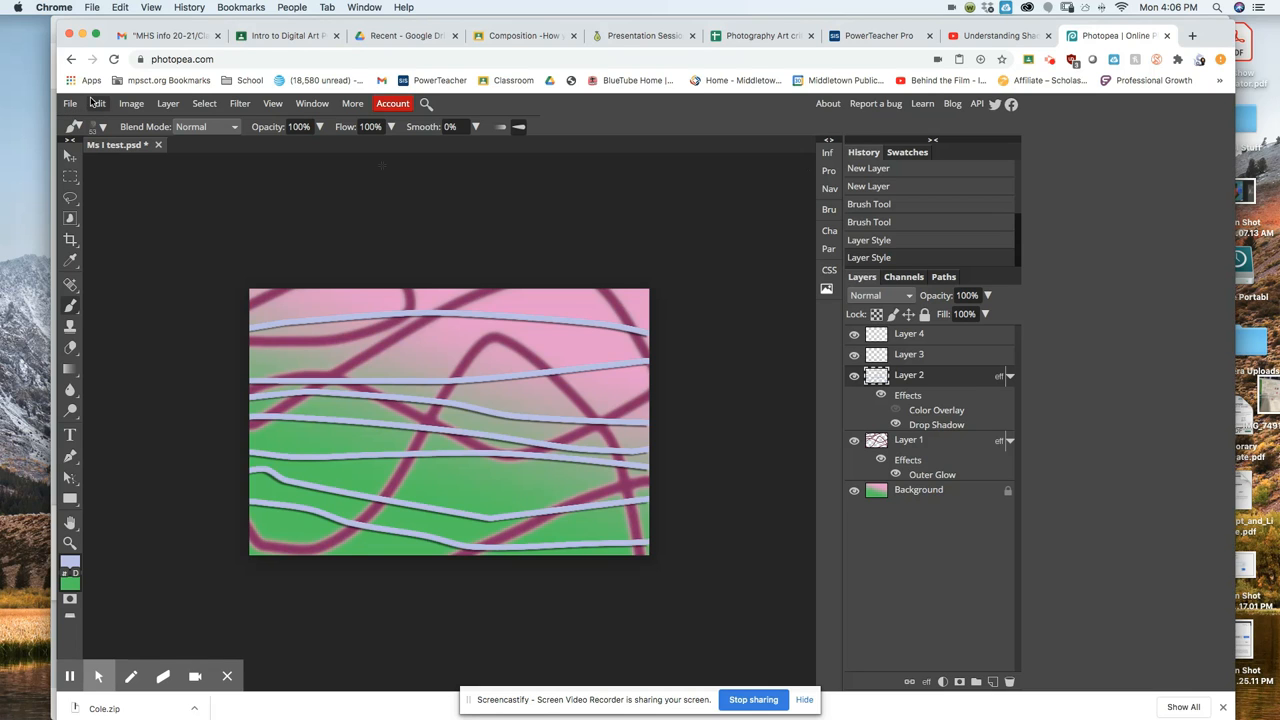
# In Google Drive, close the zip preview and open Low pov.JPG from My Drive > Photography > Composition > POV.
pyautogui.click(388, 36)
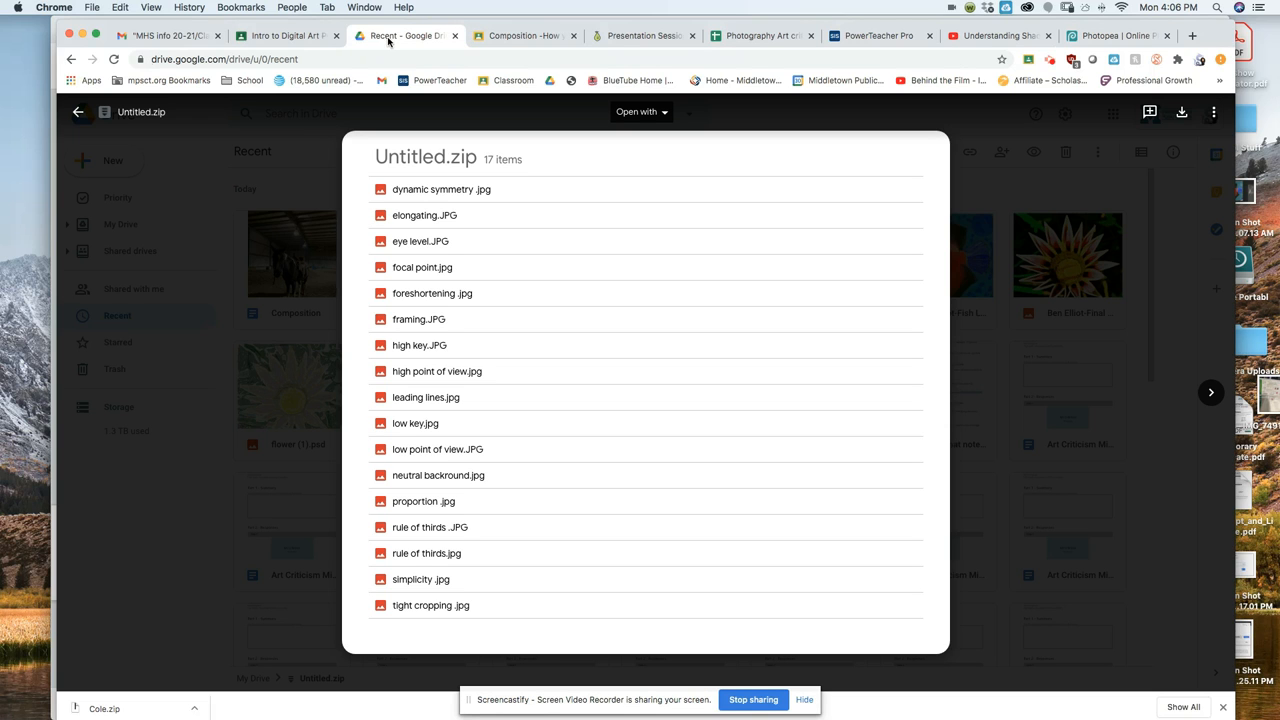
pyautogui.click(79, 114)
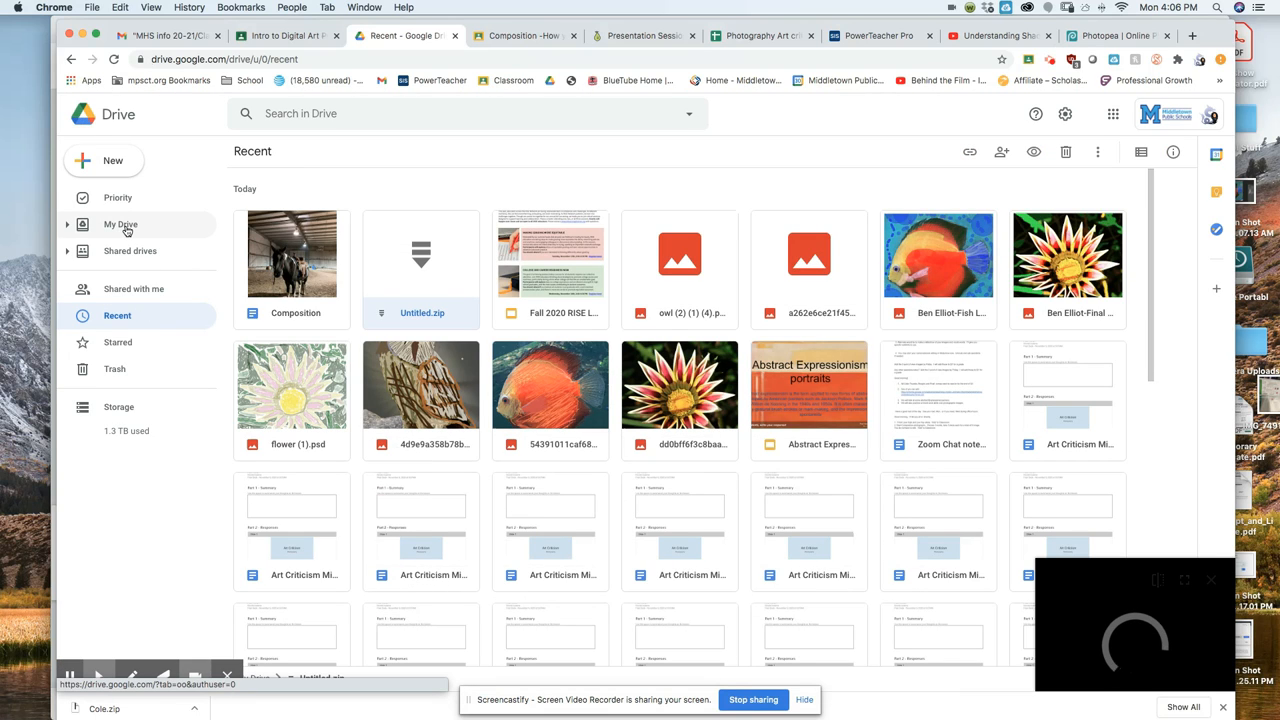
pyautogui.click(123, 226)
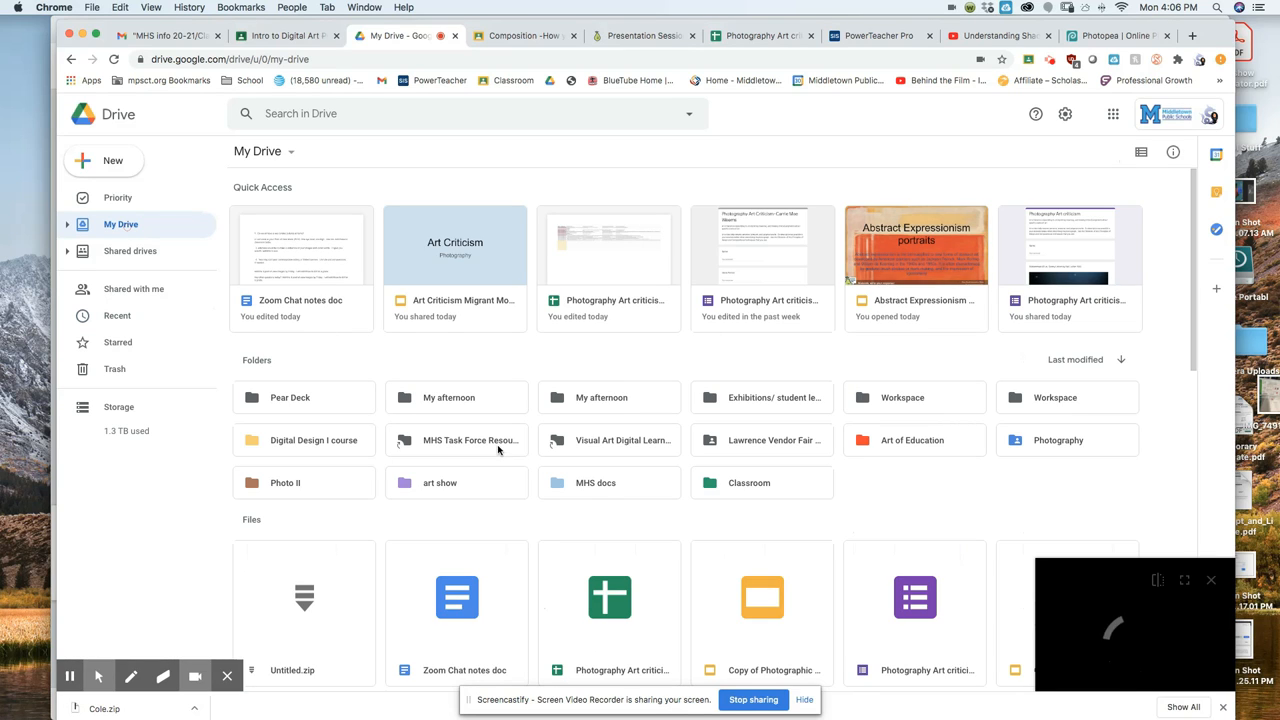
pyautogui.doubleClick(1040, 446)
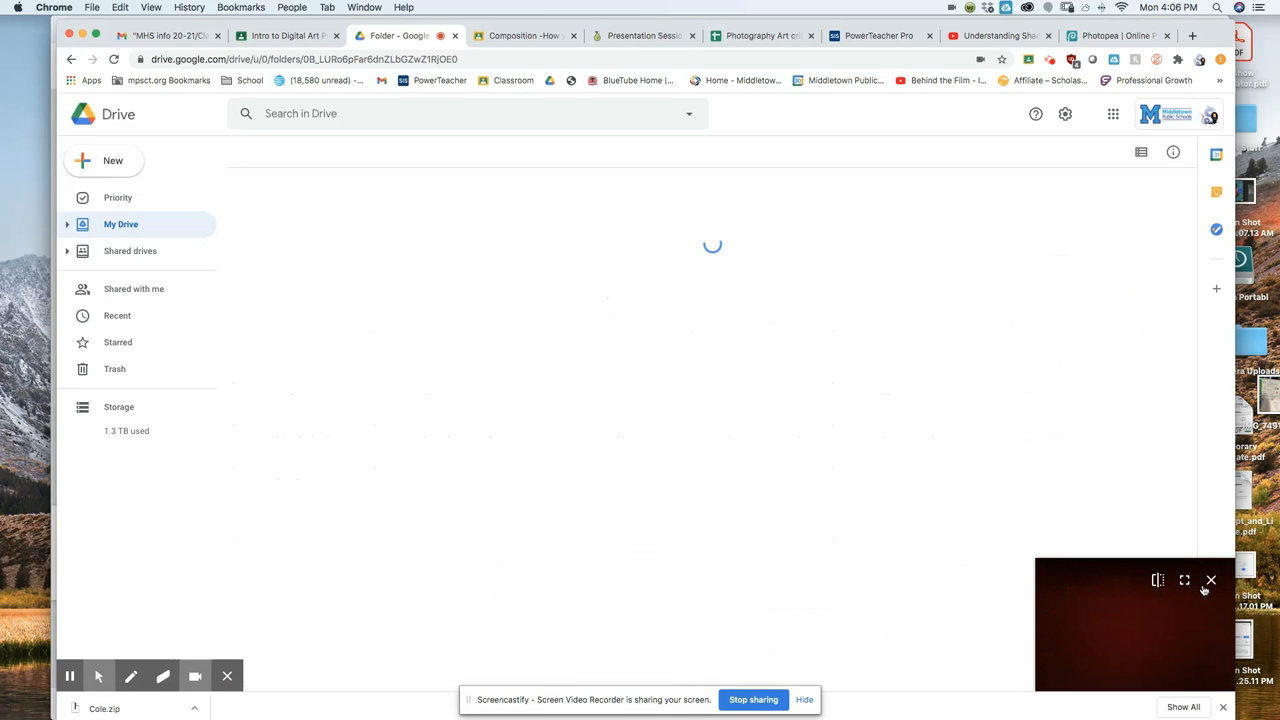
pyautogui.click(1210, 581)
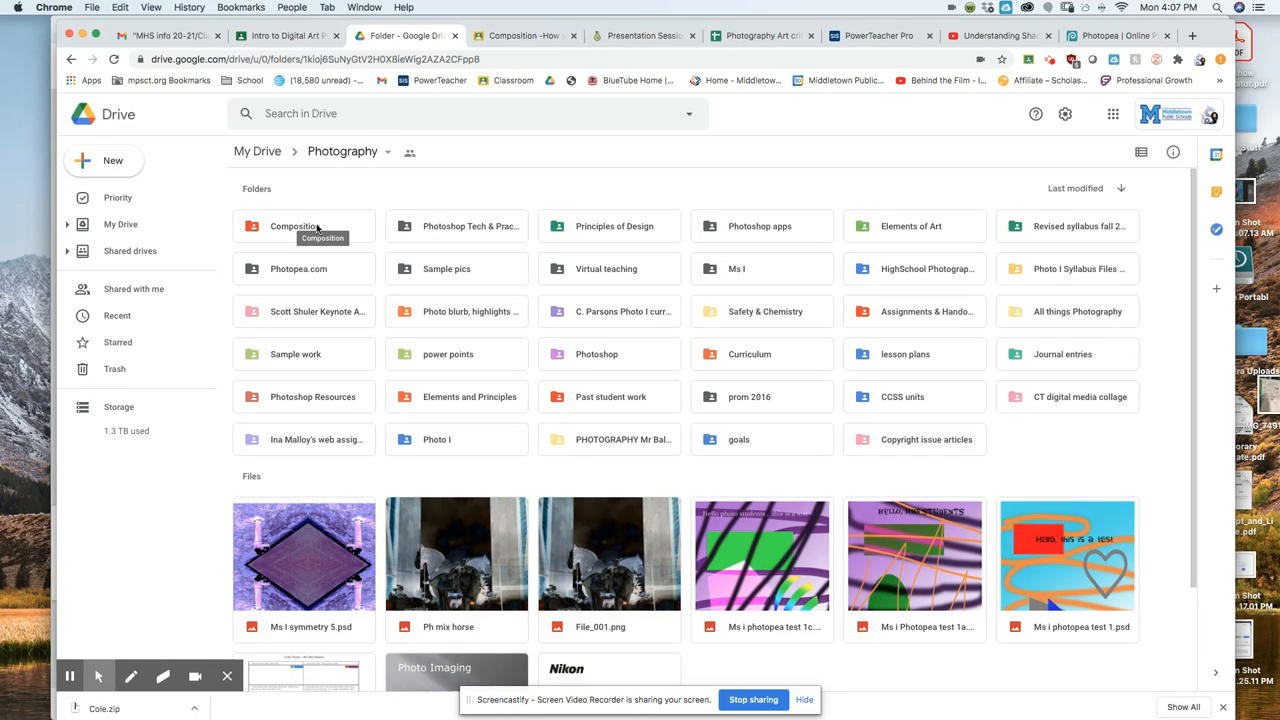
pyautogui.doubleClick(316, 228)
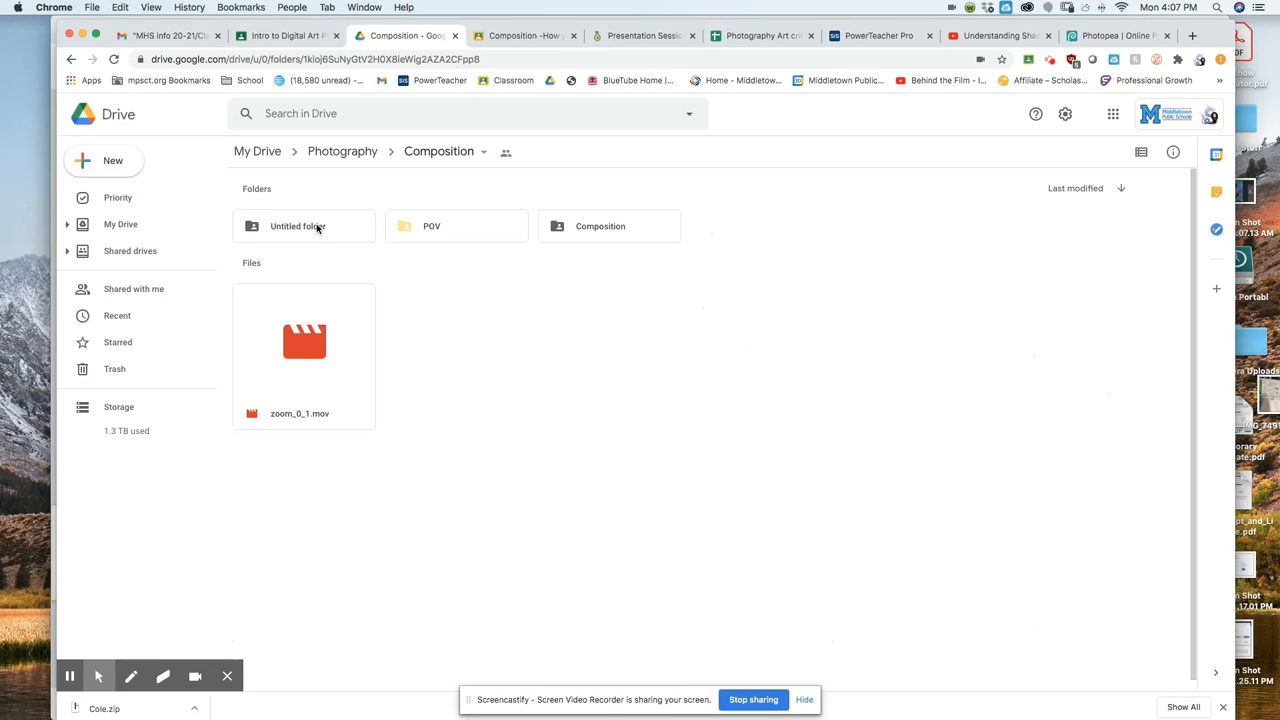
pyautogui.doubleClick(425, 230)
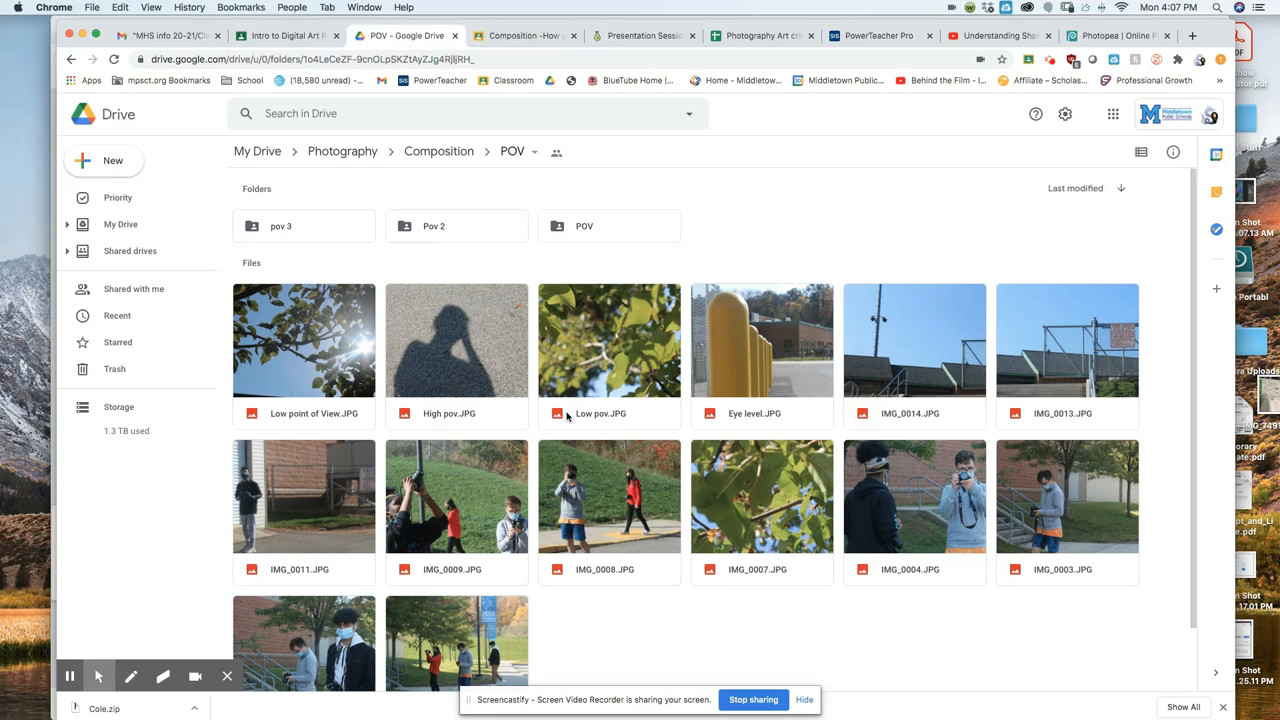
pyautogui.doubleClick(620, 401)
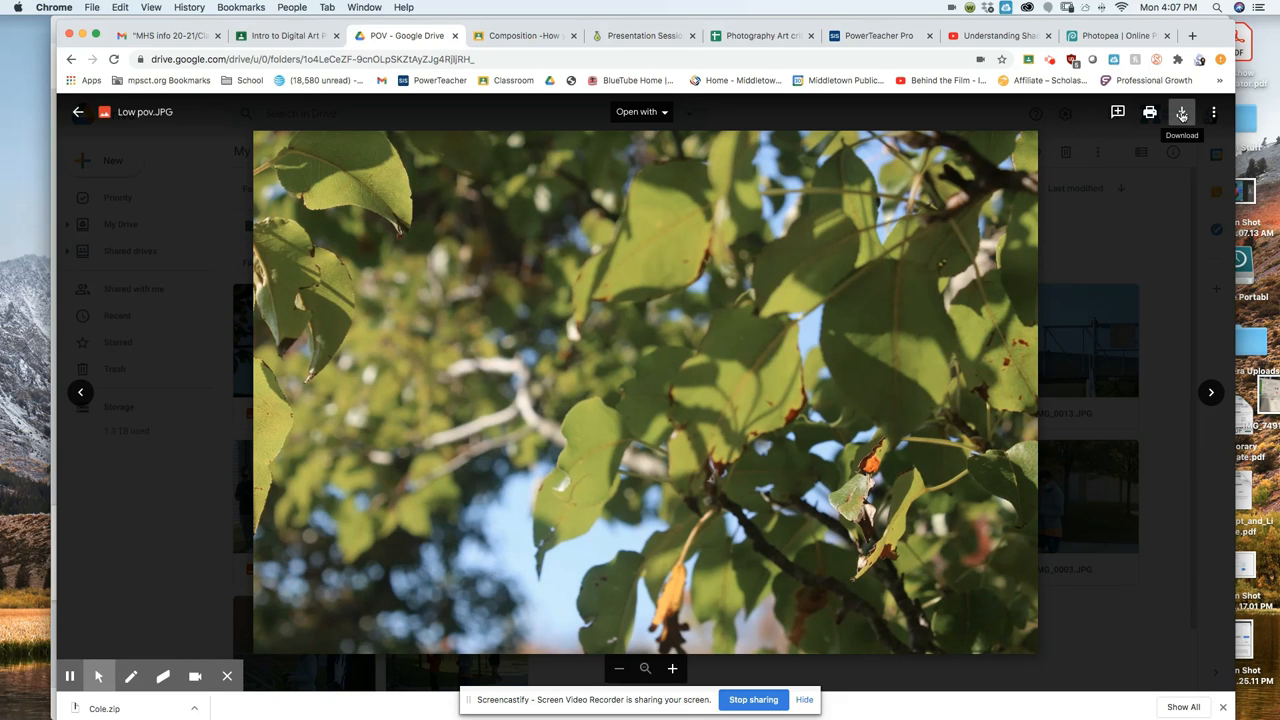
# Download Low pov.JPG as a JPEG into the Desktop's School Stuff folder.
pyautogui.click(1181, 114)
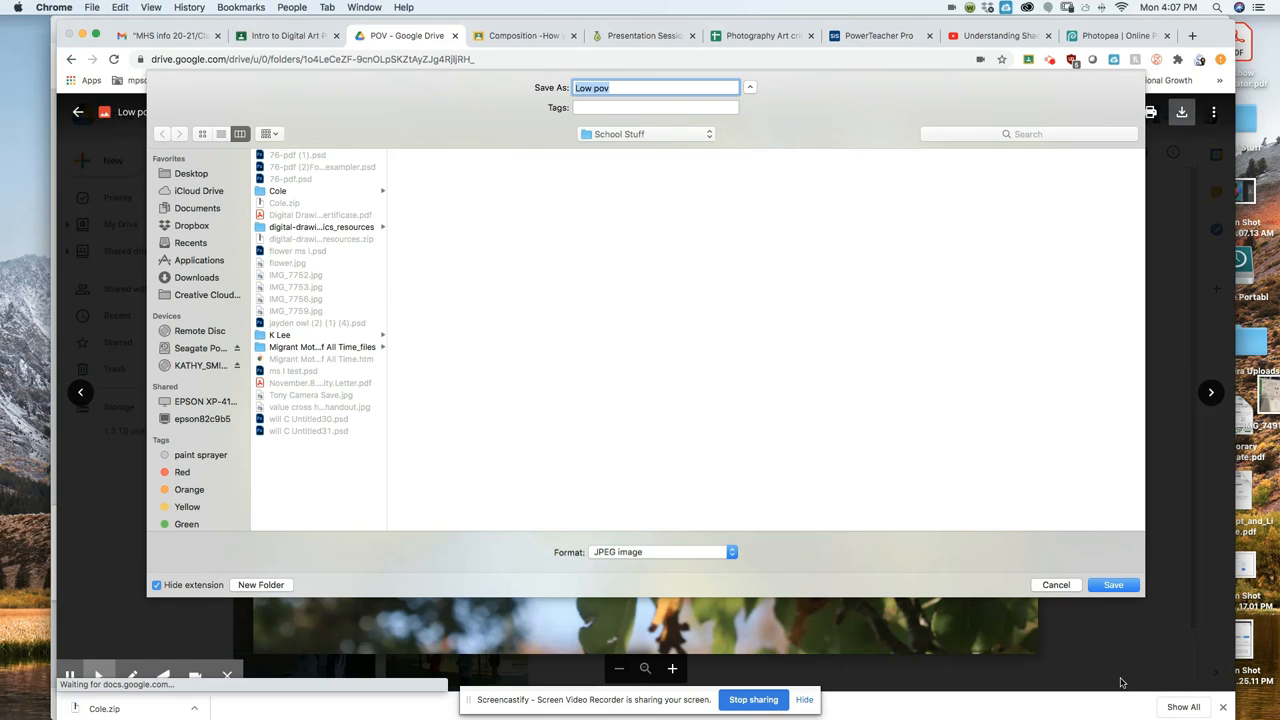
pyautogui.click(196, 278)
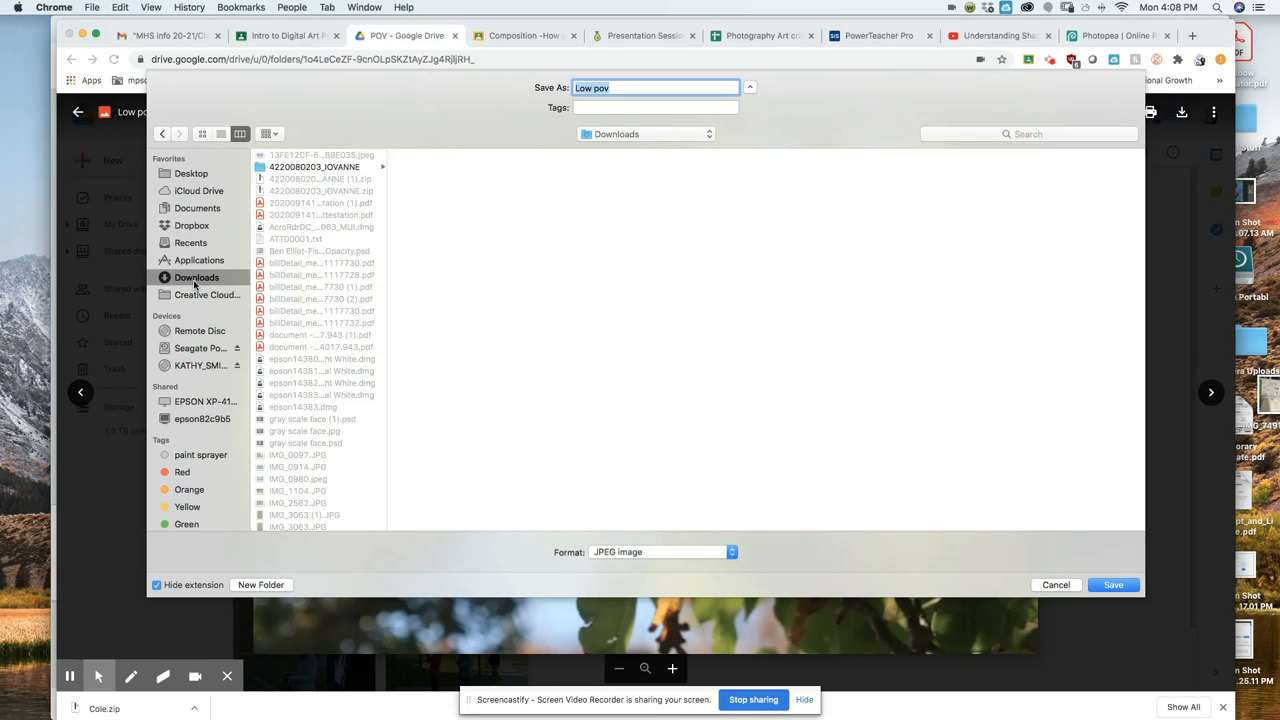
pyautogui.click(191, 174)
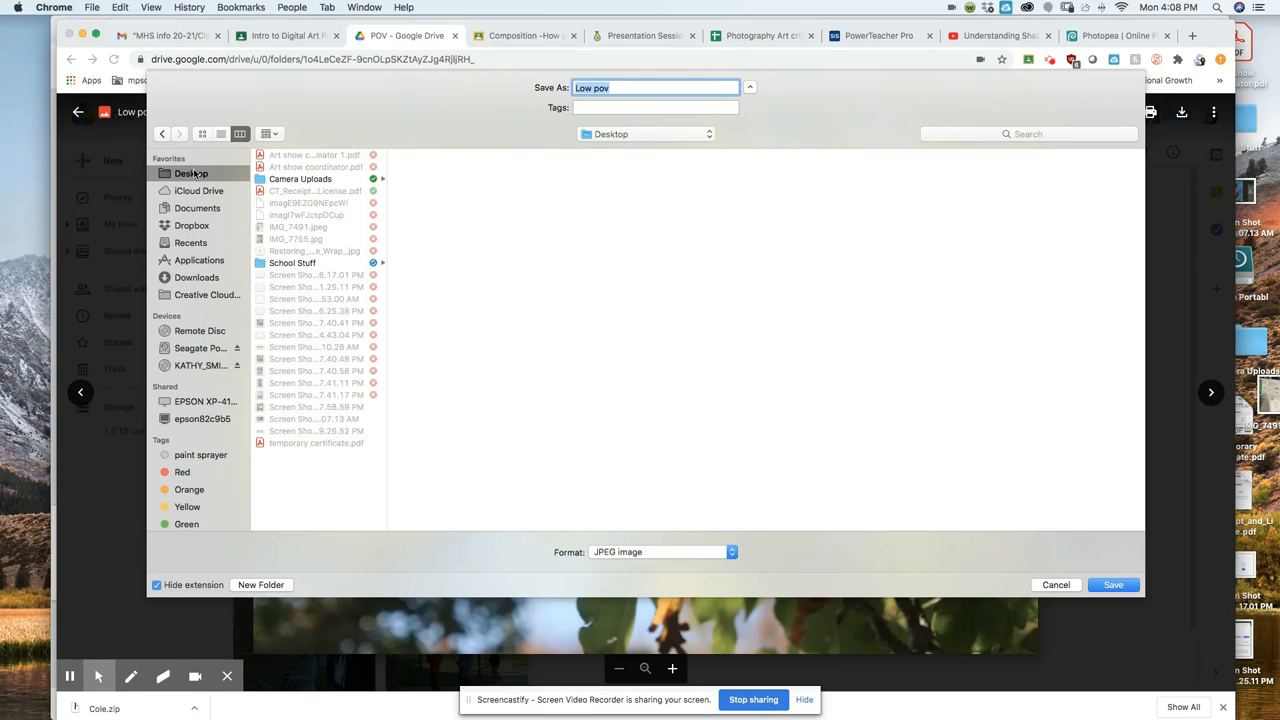
pyautogui.click(295, 264)
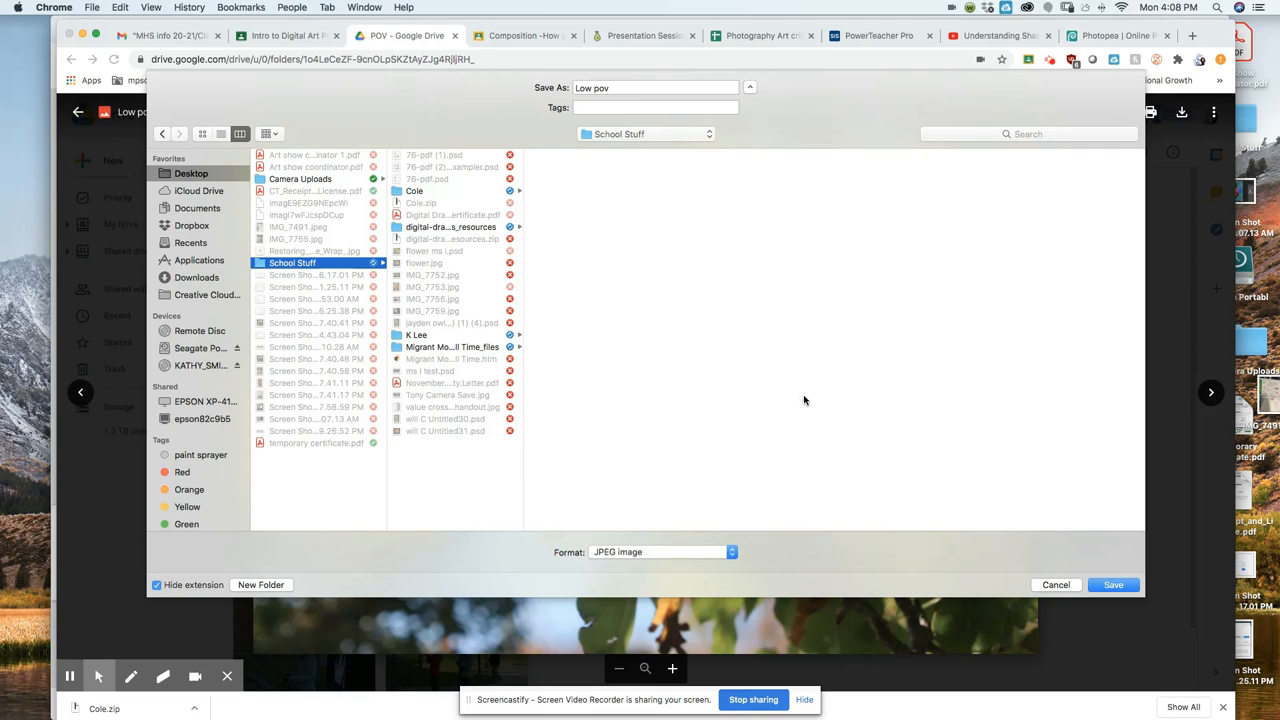
pyautogui.click(1121, 590)
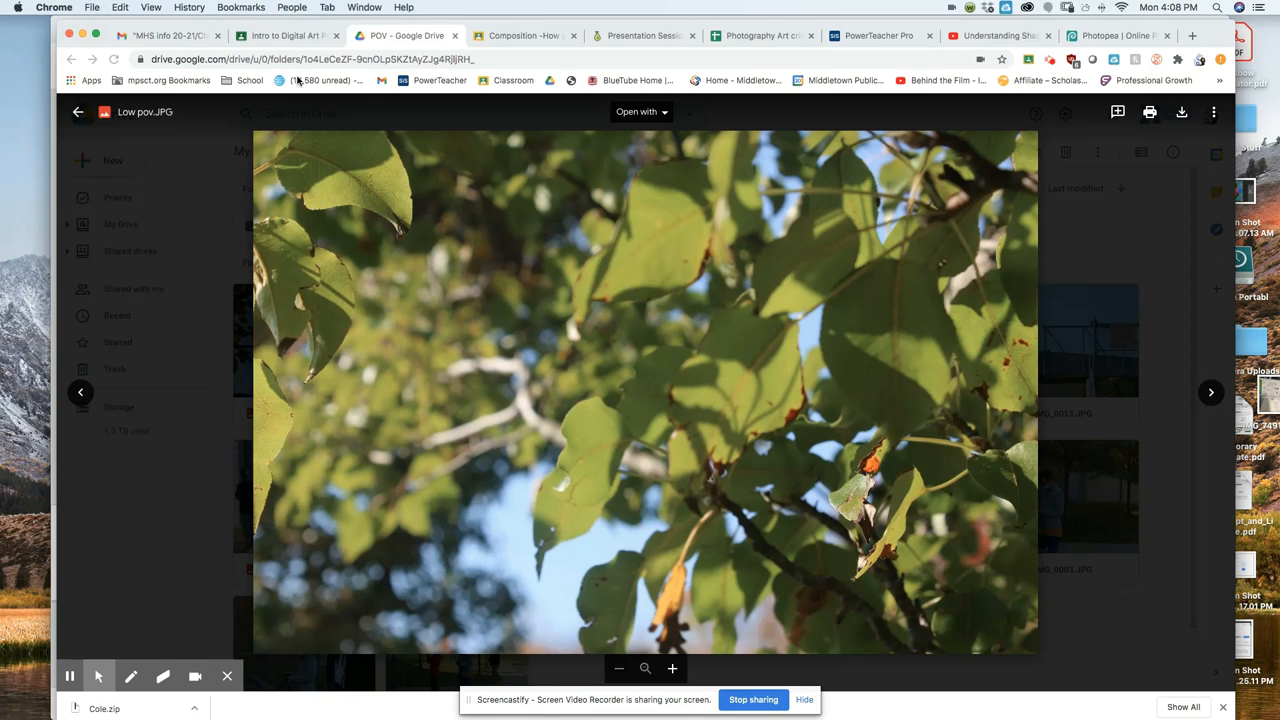
# In Photopea, open Low pov.JPG from Desktop > School Stuff as a new document.
pyautogui.click(1112, 38)
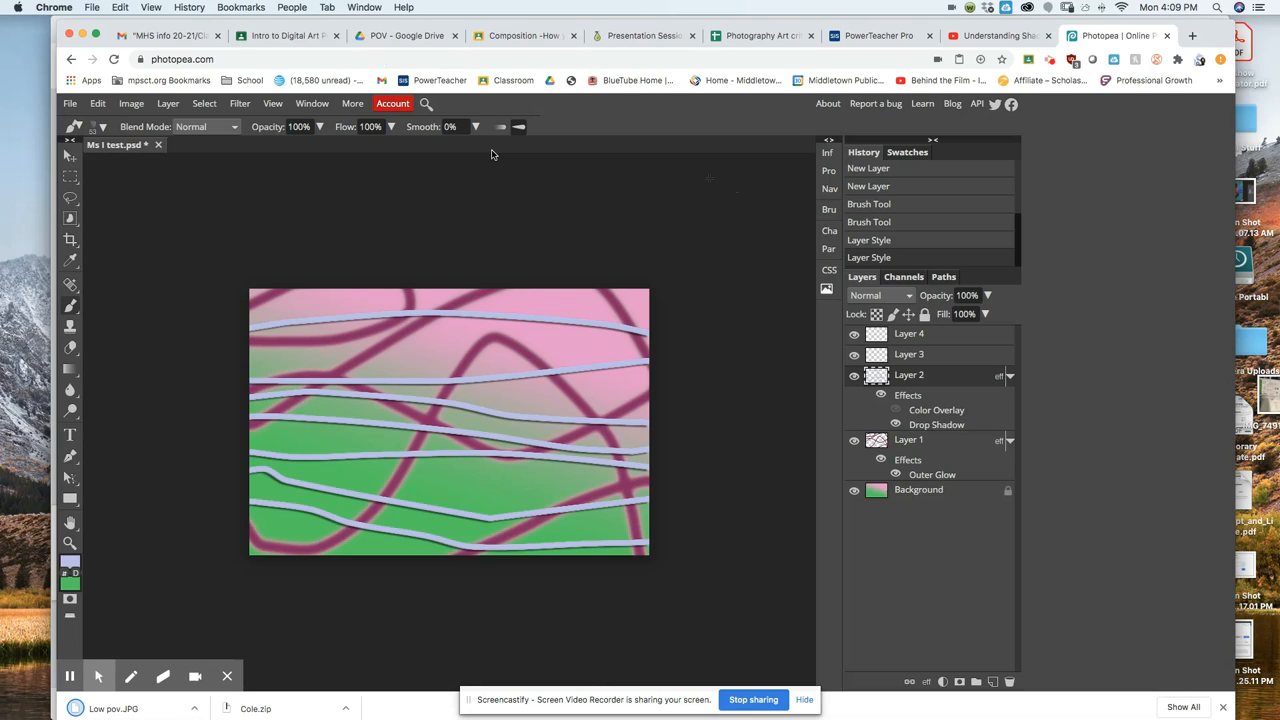
pyautogui.click(70, 103)
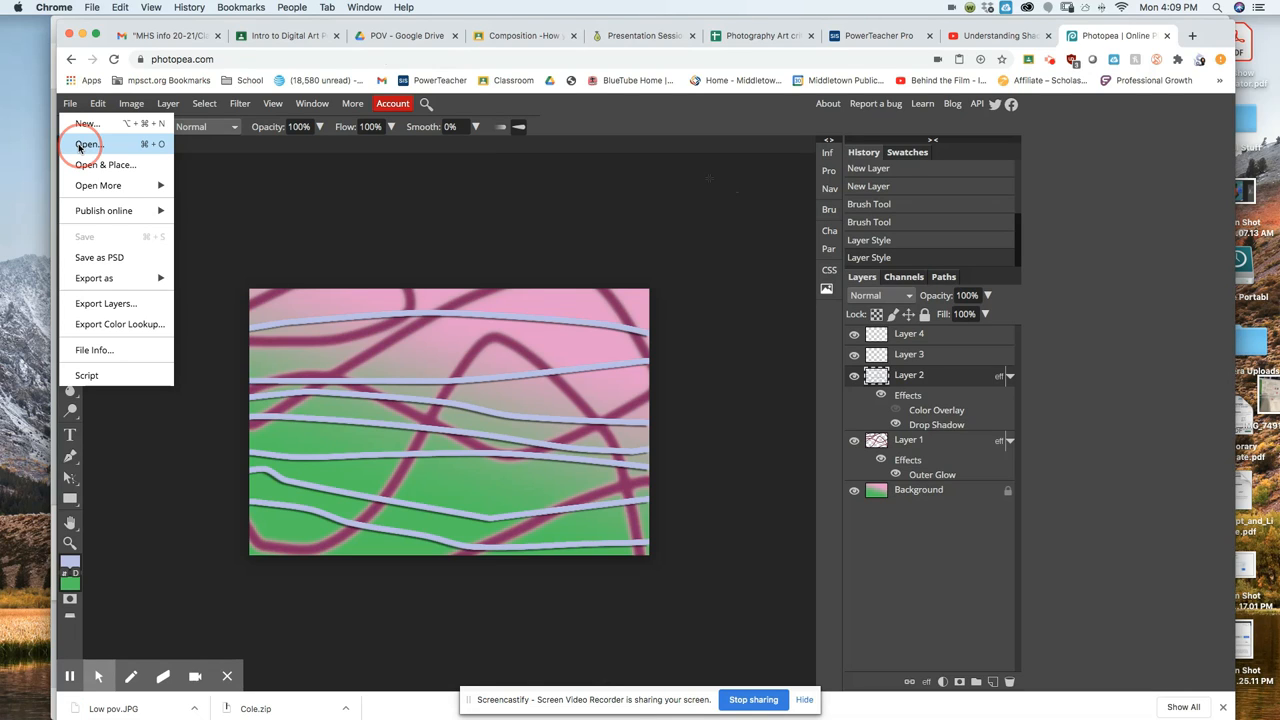
pyautogui.click(80, 147)
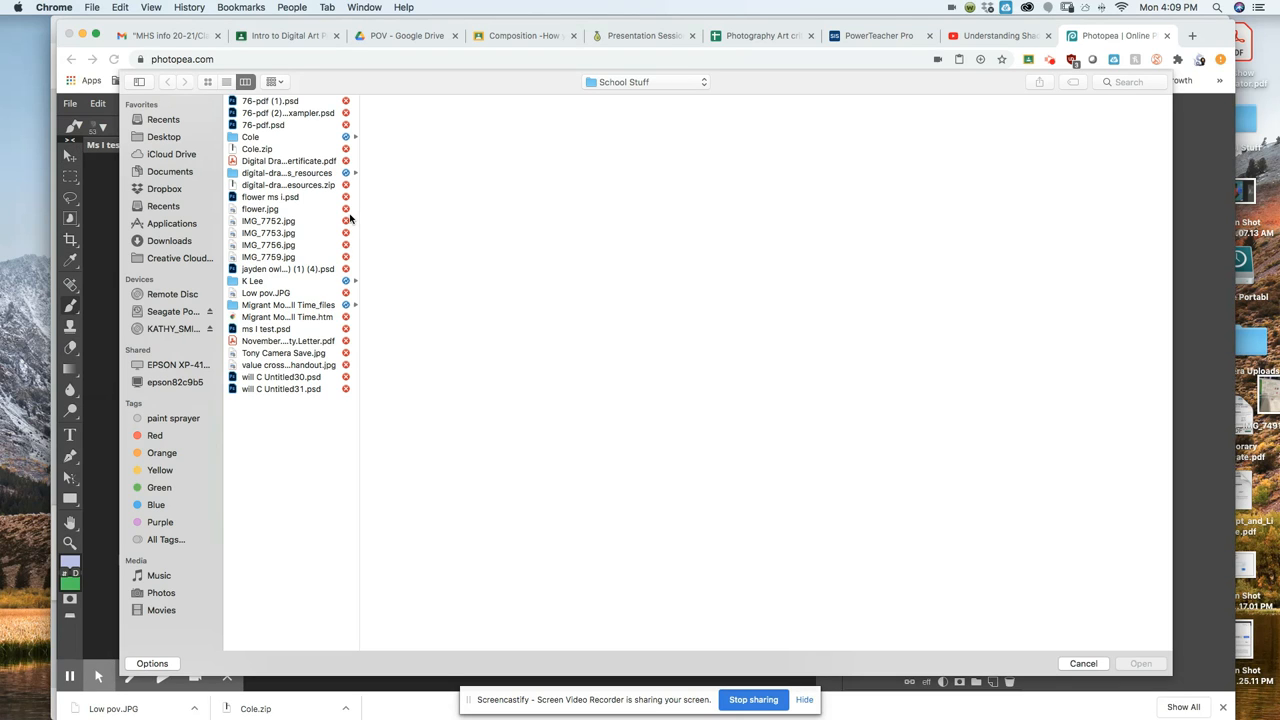
pyautogui.click(155, 139)
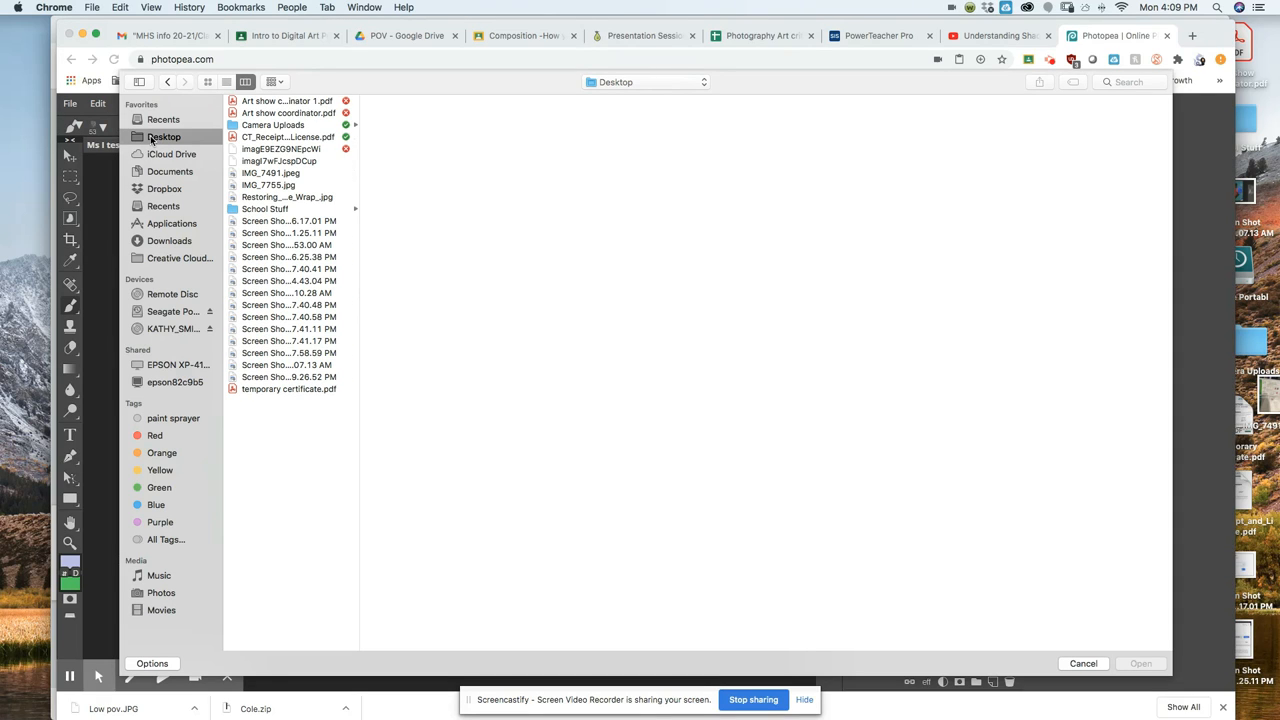
pyautogui.click(271, 210)
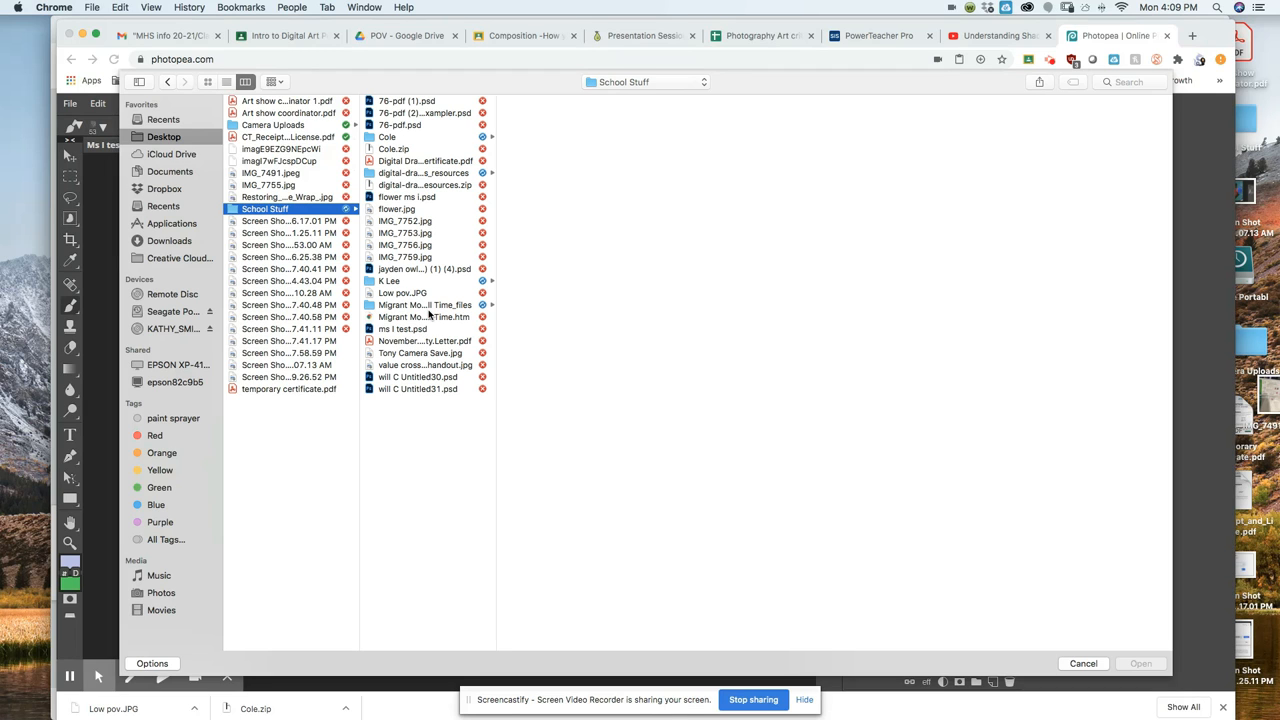
pyautogui.click(405, 294)
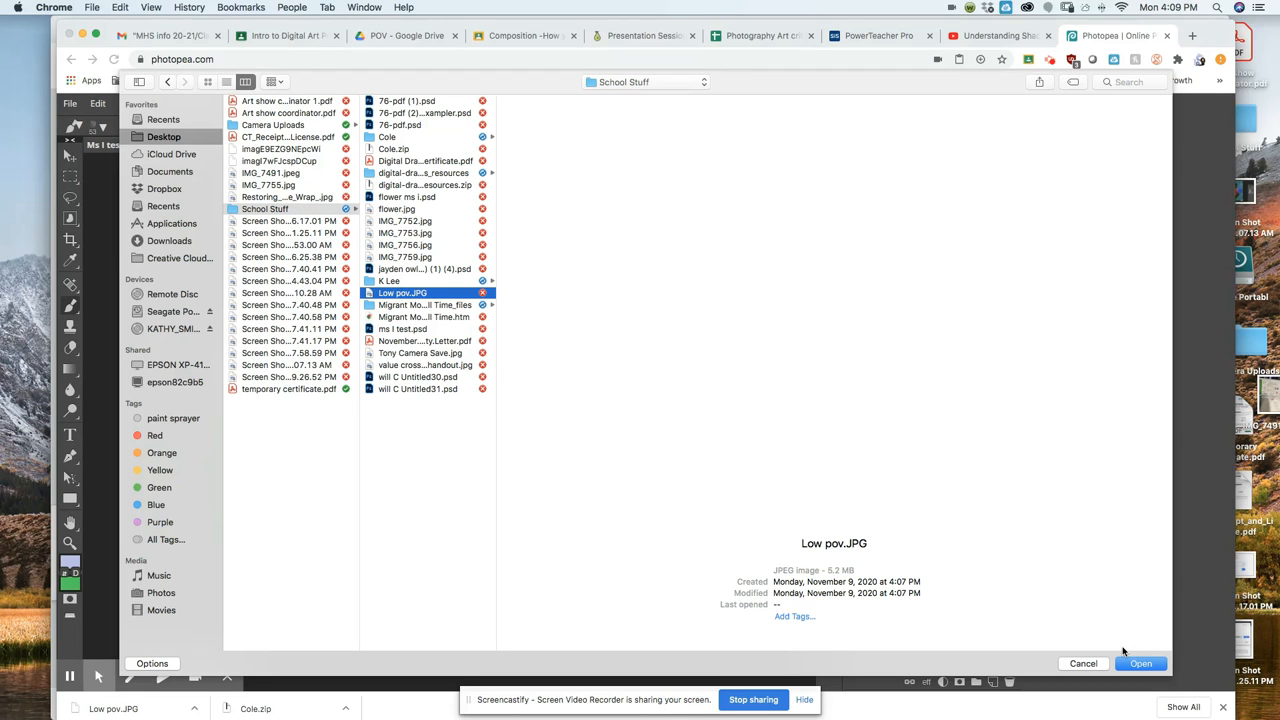
pyautogui.click(1141, 664)
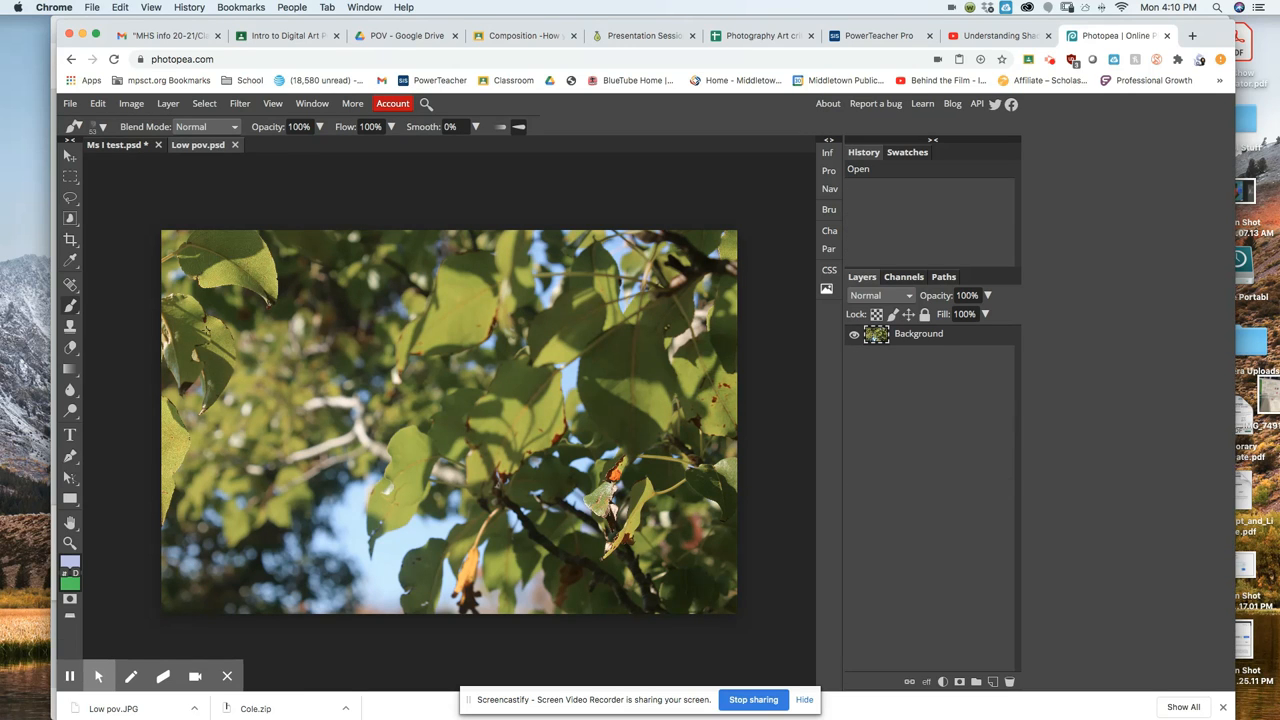
# Try dragging the leaf photo layer from Low pov into the Ms I test artwork.
pyautogui.click(109, 146)
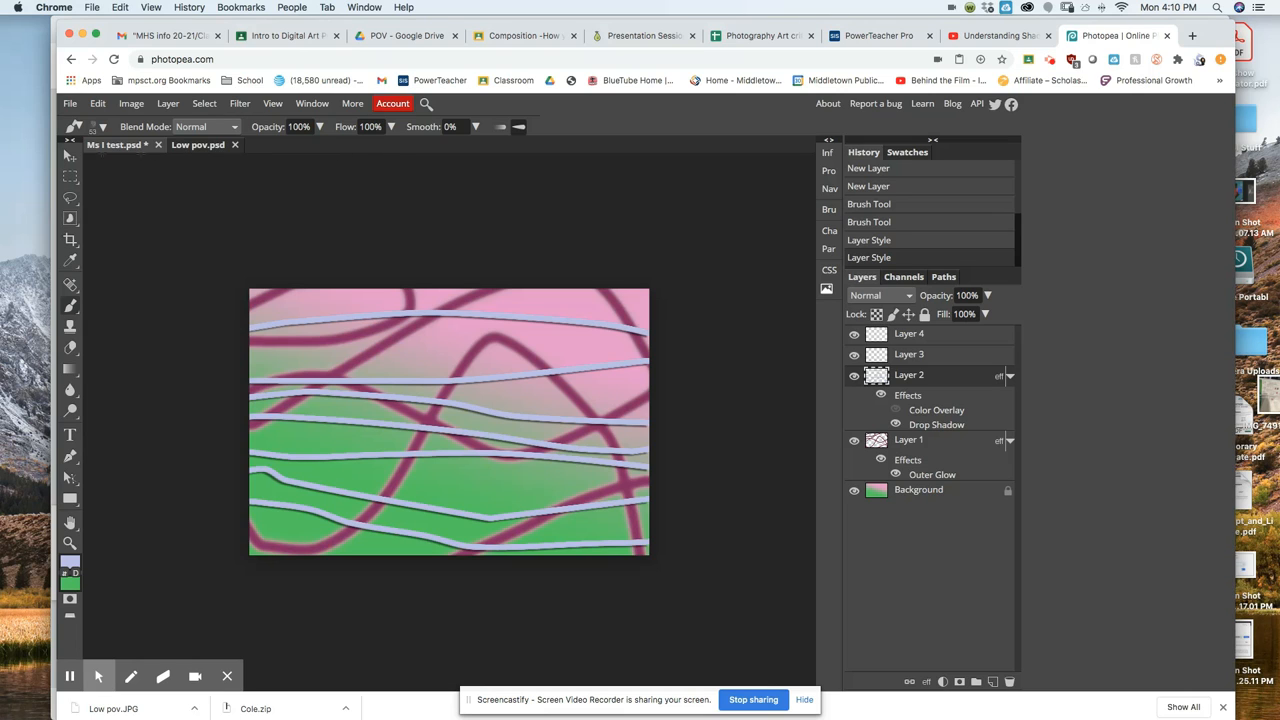
pyautogui.click(199, 145)
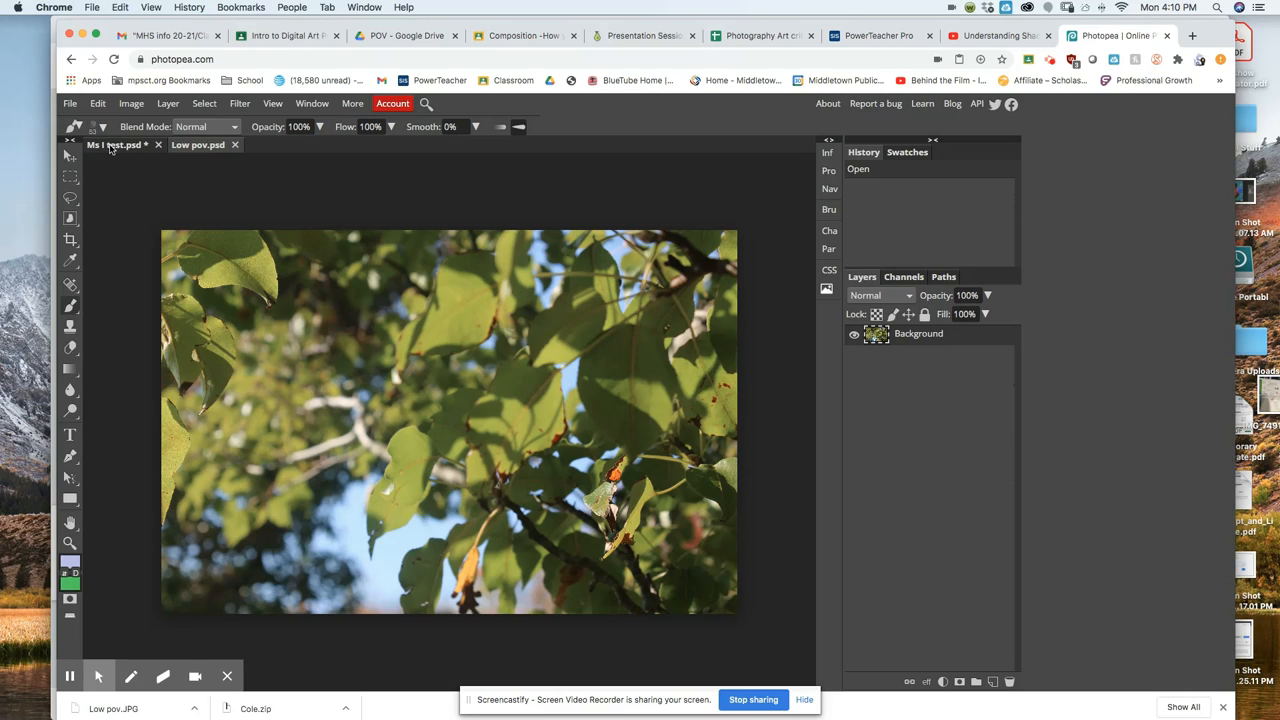
pyautogui.click(912, 336)
pyautogui.moveTo(912, 337); pyautogui.dragTo(111, 154)
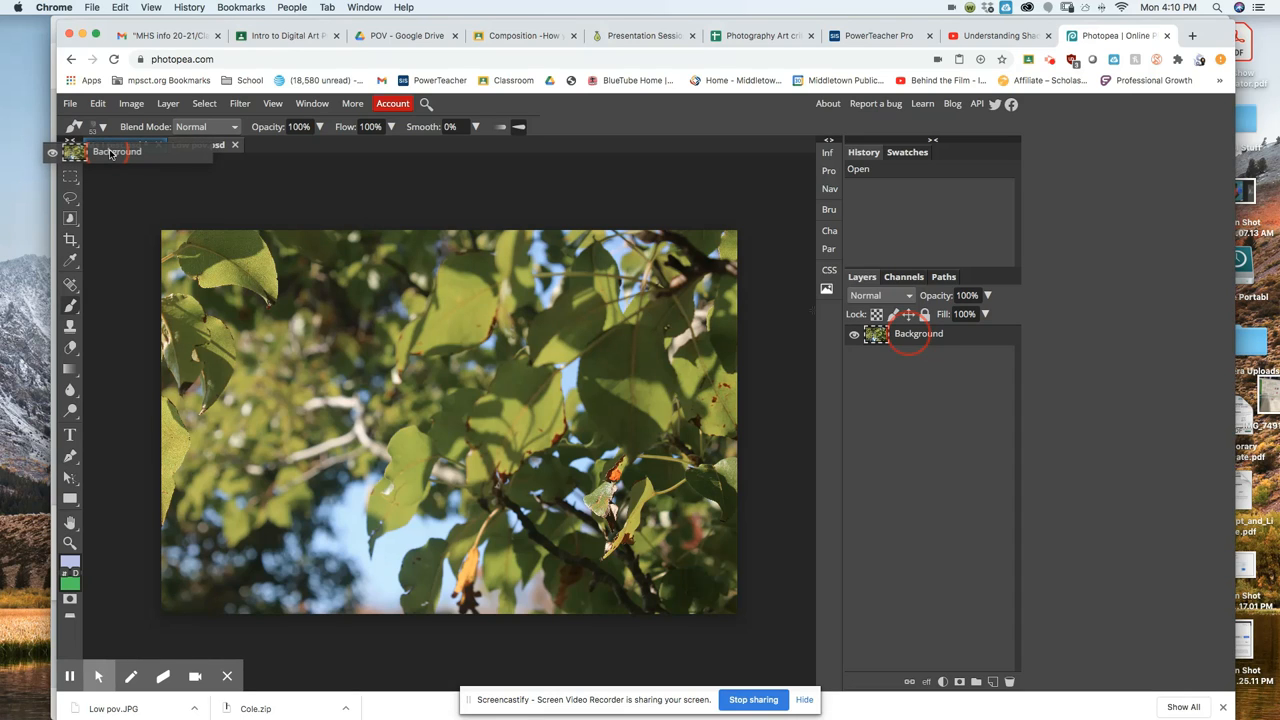
pyautogui.moveTo(110, 152); pyautogui.dragTo(908, 338)
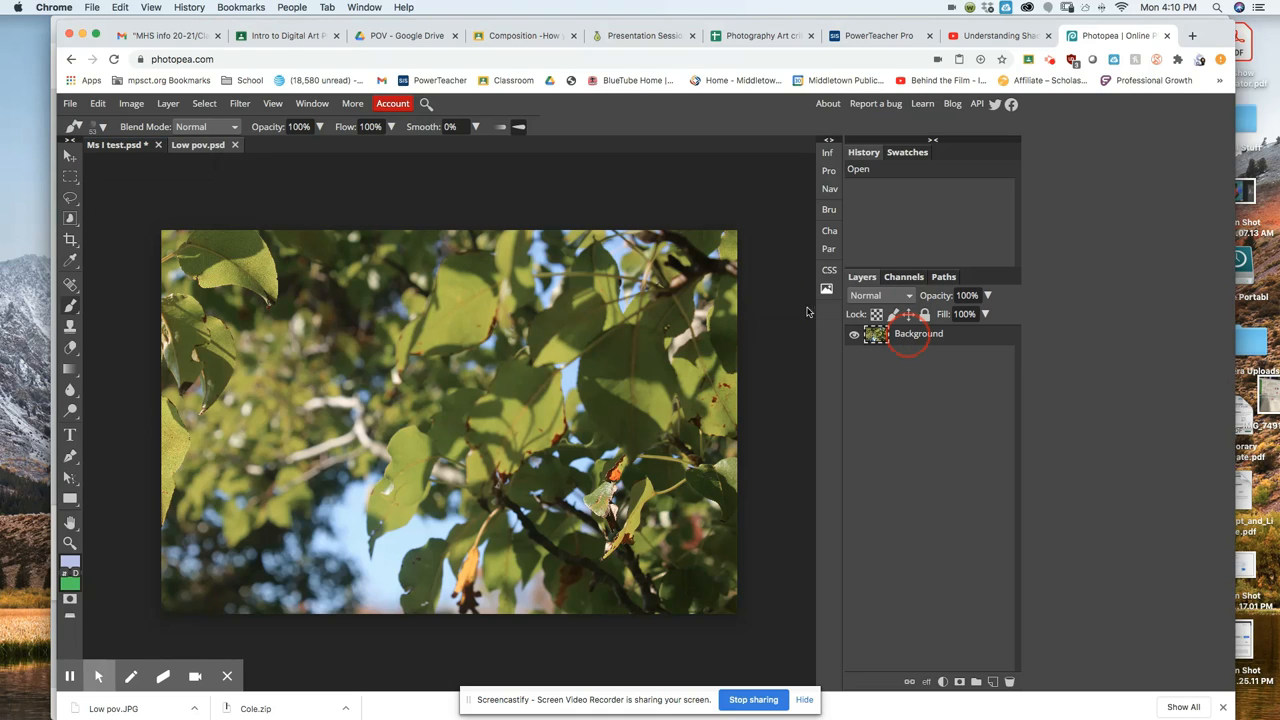
# Select the entire leaf photo with Select > All and copy it with Edit > Copy.
pyautogui.click(201, 105)
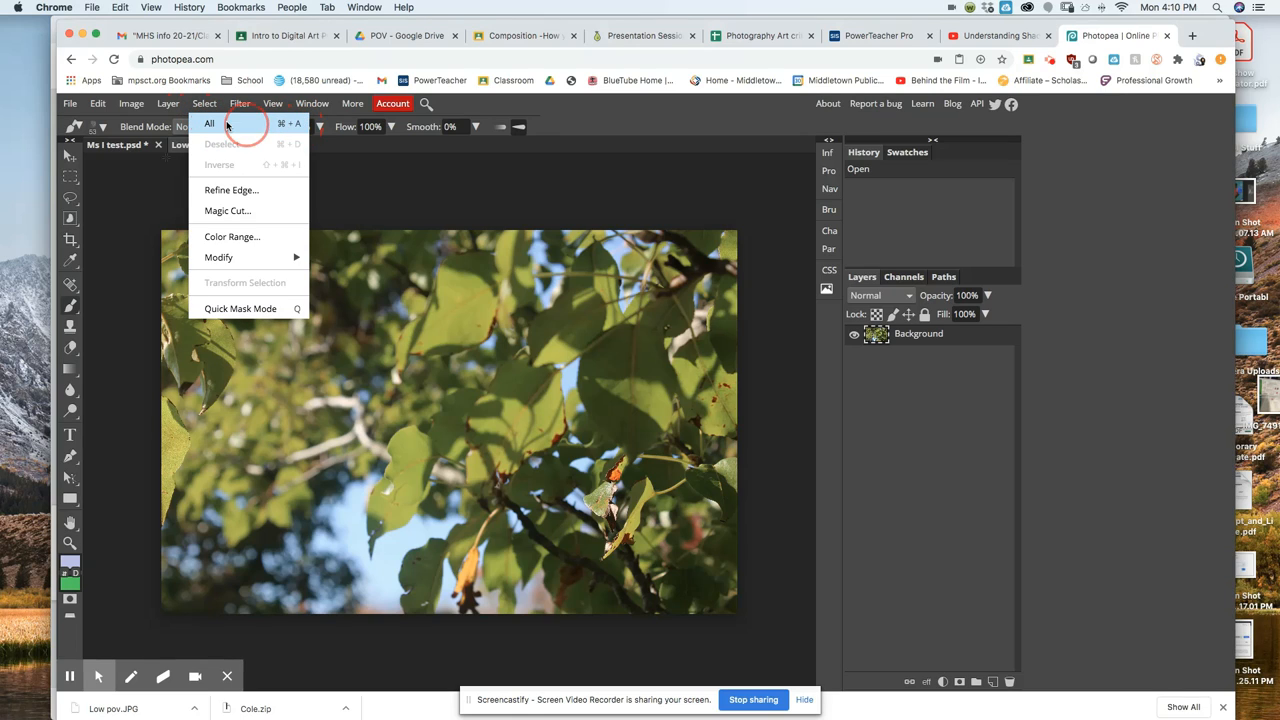
pyautogui.click(226, 125)
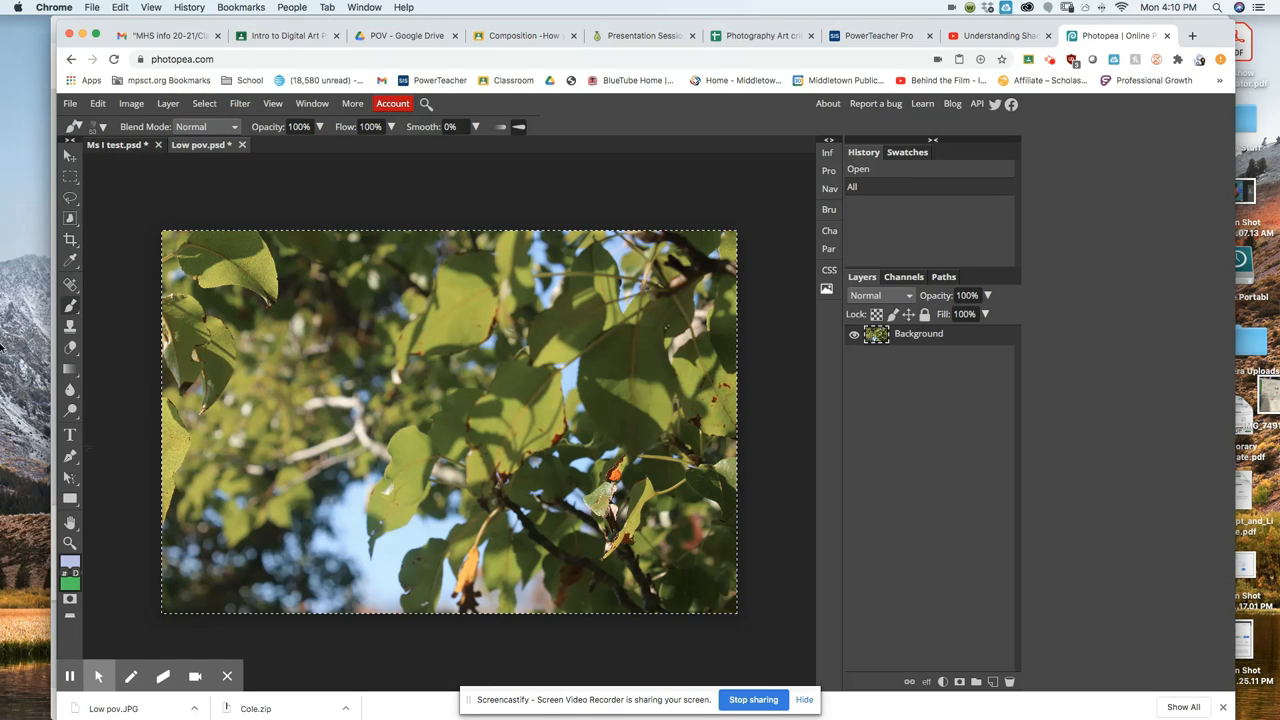
pyautogui.click(98, 106)
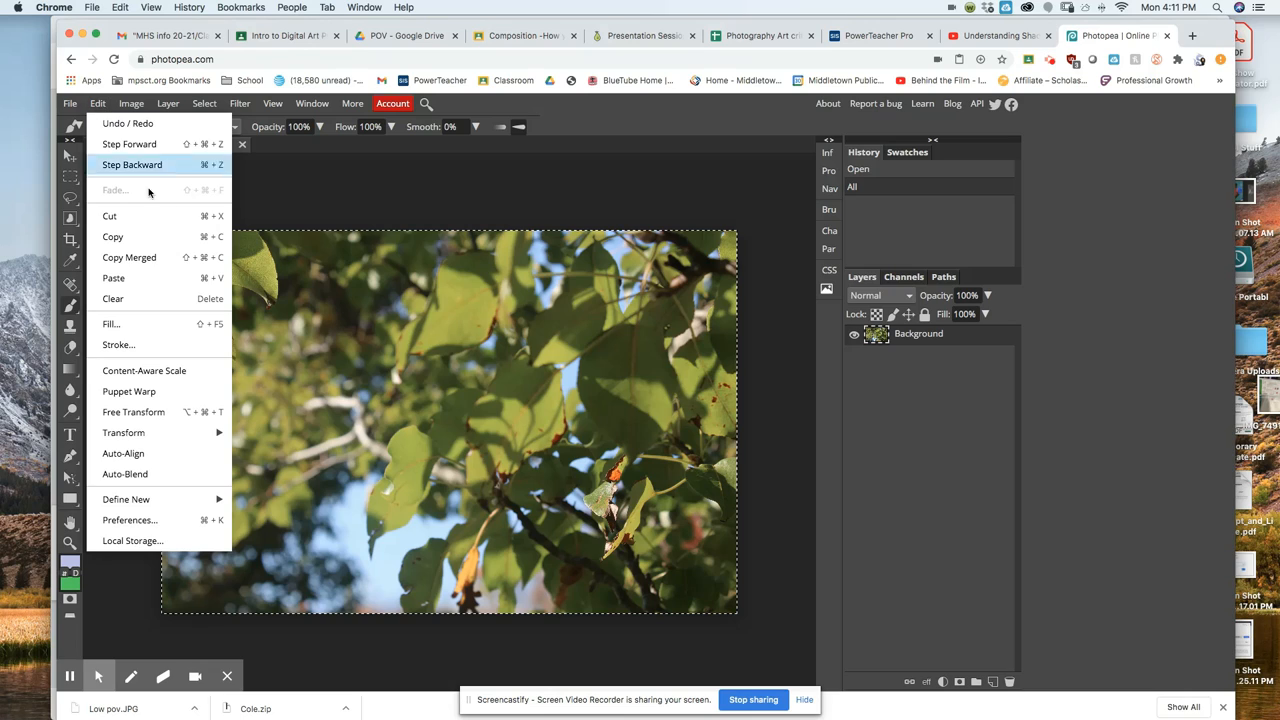
pyautogui.click(216, 240)
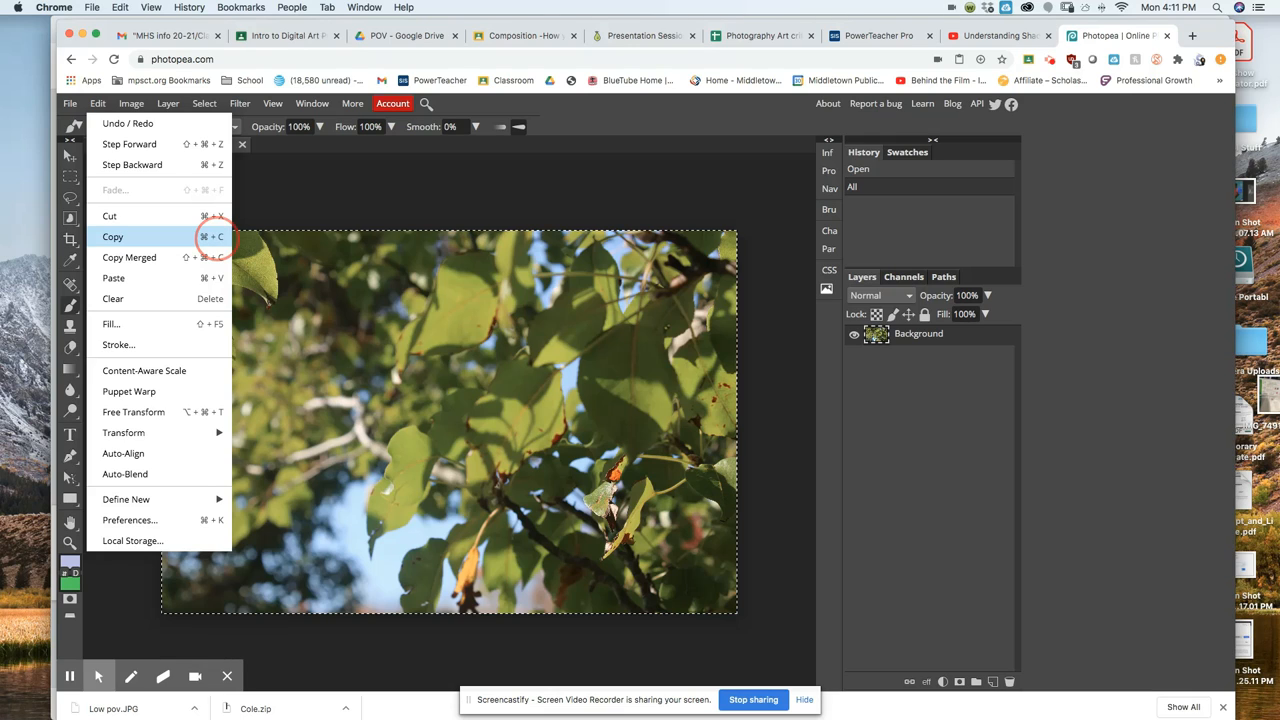
pyautogui.click(237, 236)
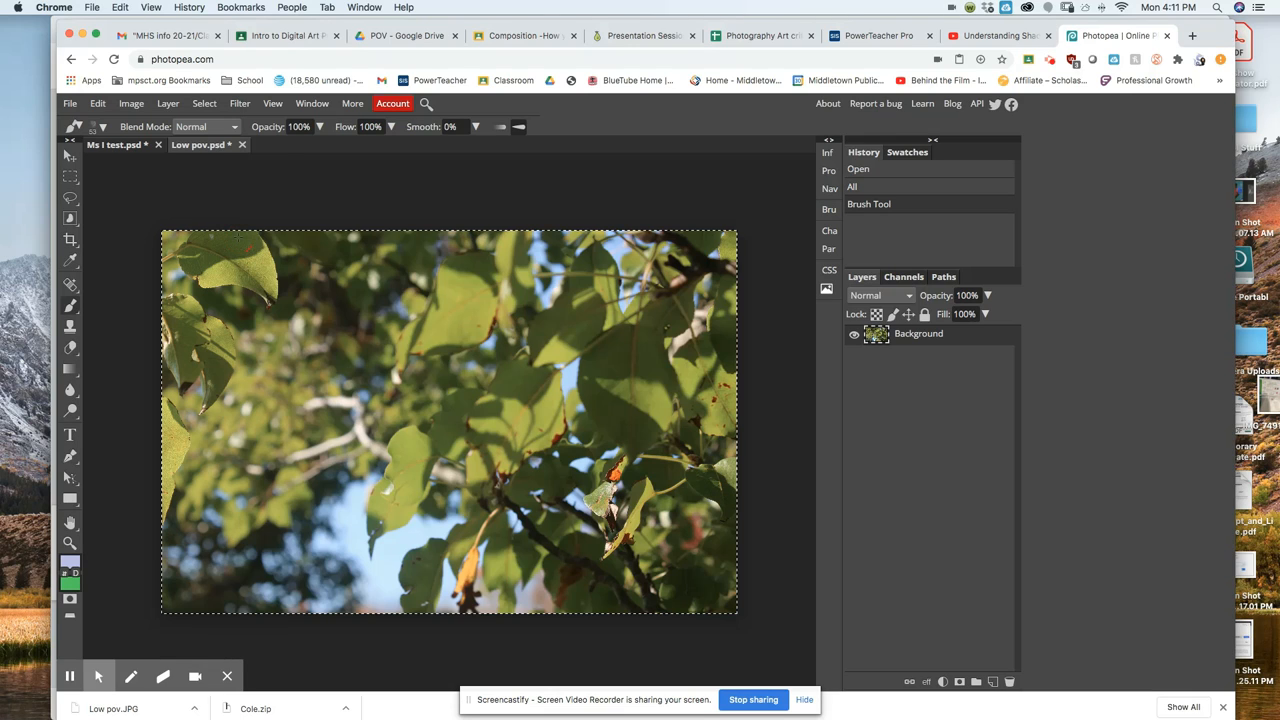
# Paste the copied leaf photo into Ms I test as Layer 5 using Cmd+V.
pyautogui.click(111, 146)
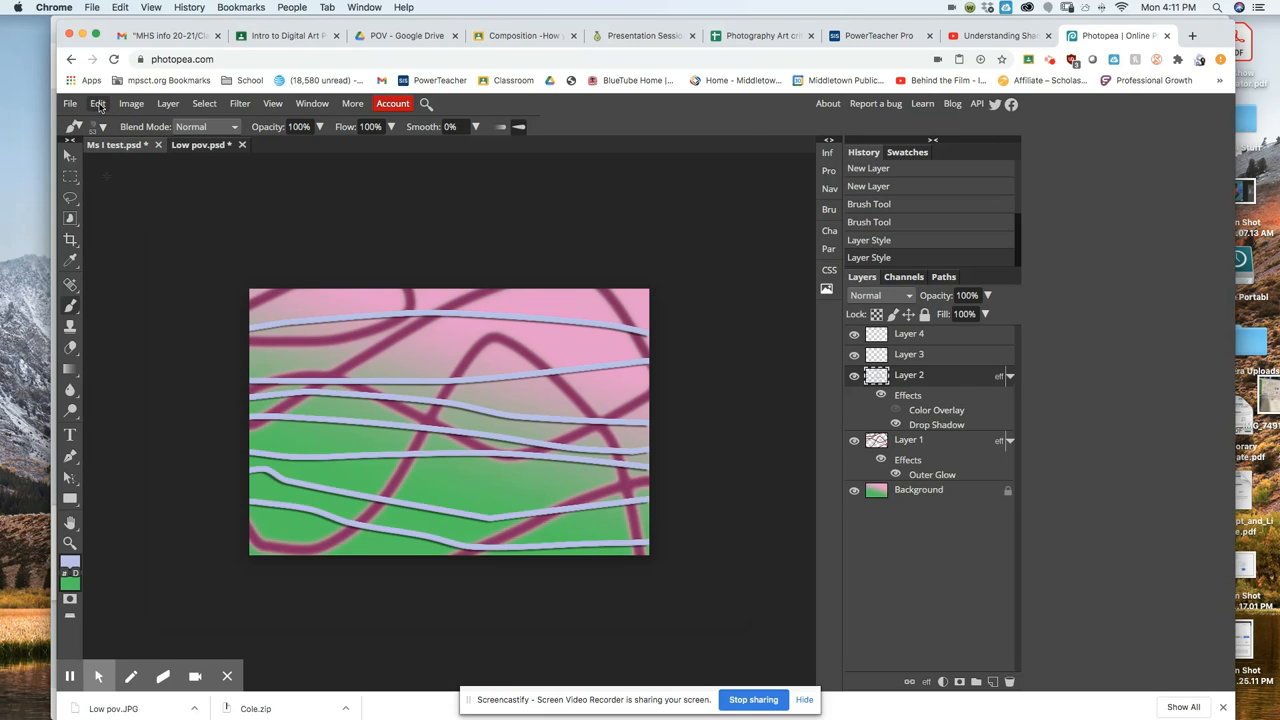
pyautogui.click(98, 104)
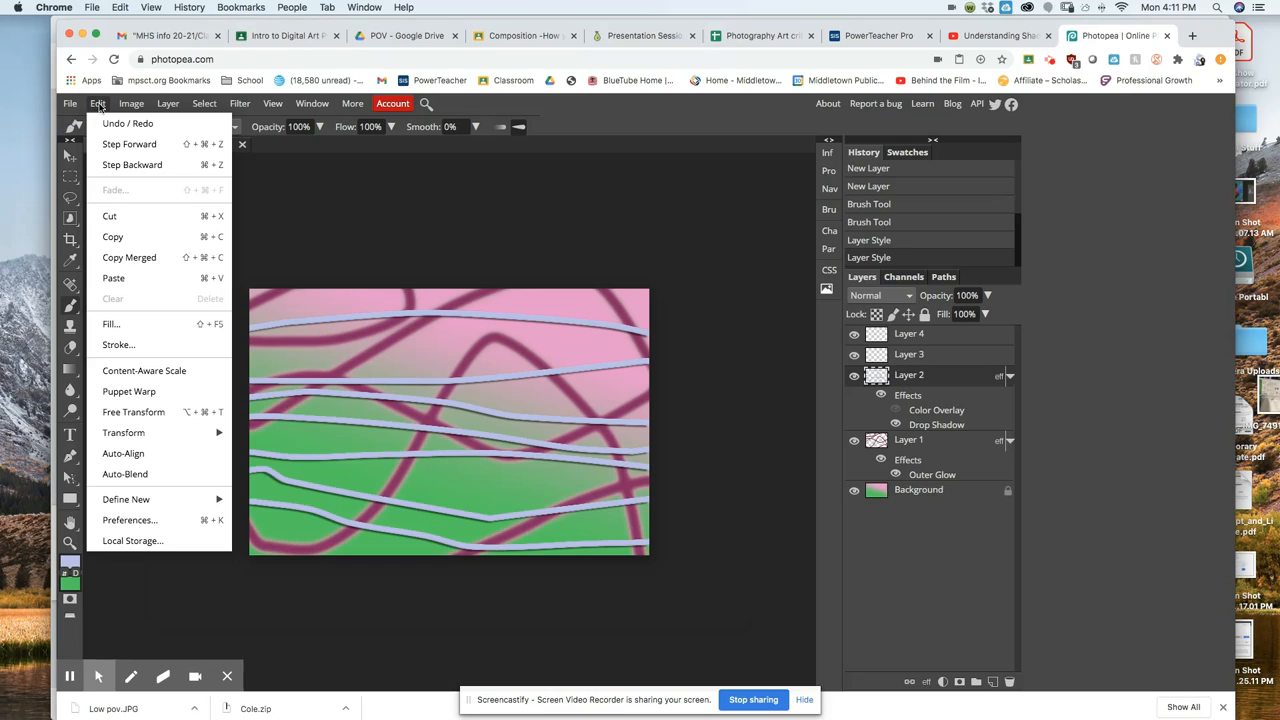
pyautogui.click(211, 280)
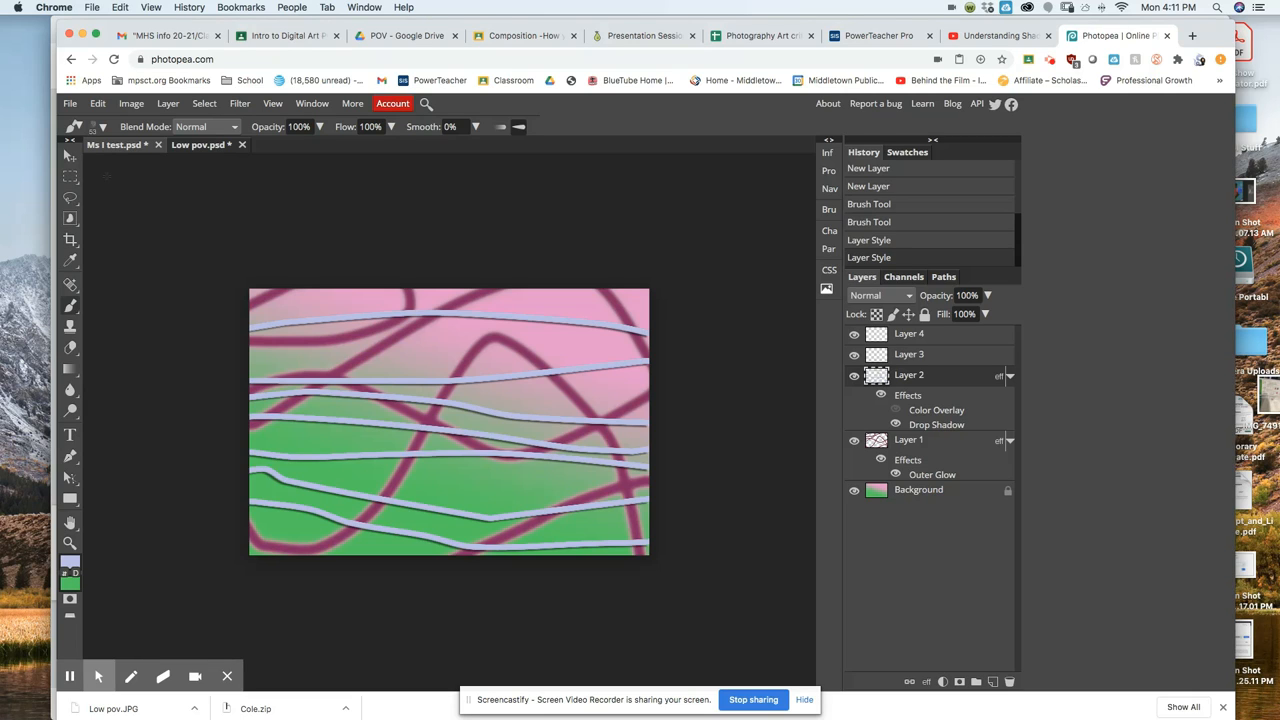
pyautogui.press('super+v')
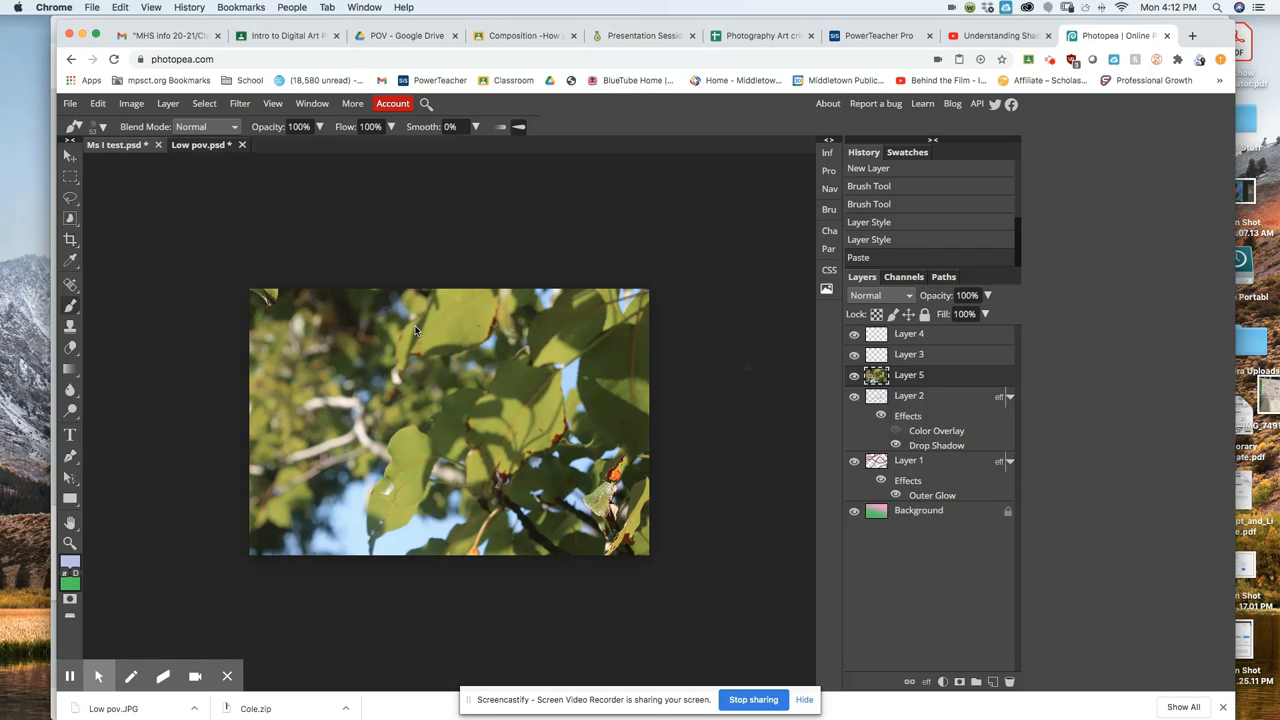
# Delete the accidentally pasted second copy of Layer 5 by dragging it to the trash.
pyautogui.hotkey('ctrl', 'v')
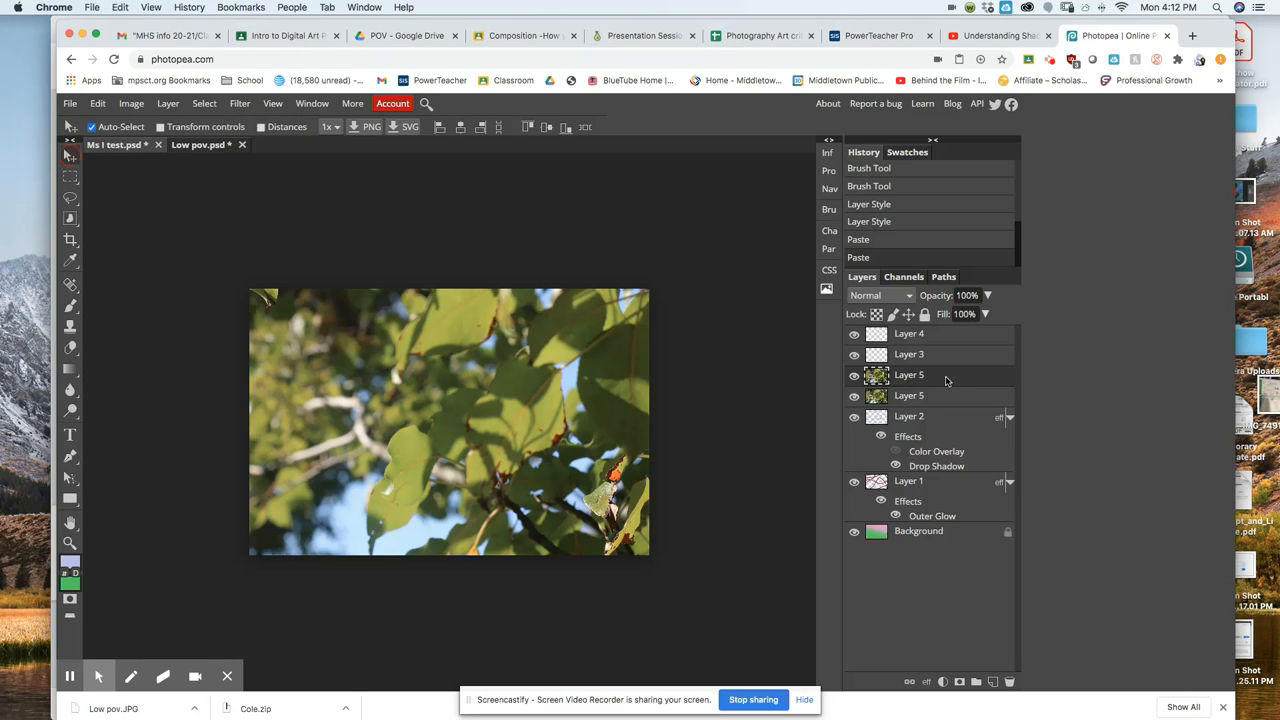
pyautogui.moveTo(424, 333); pyautogui.dragTo(432, 337)
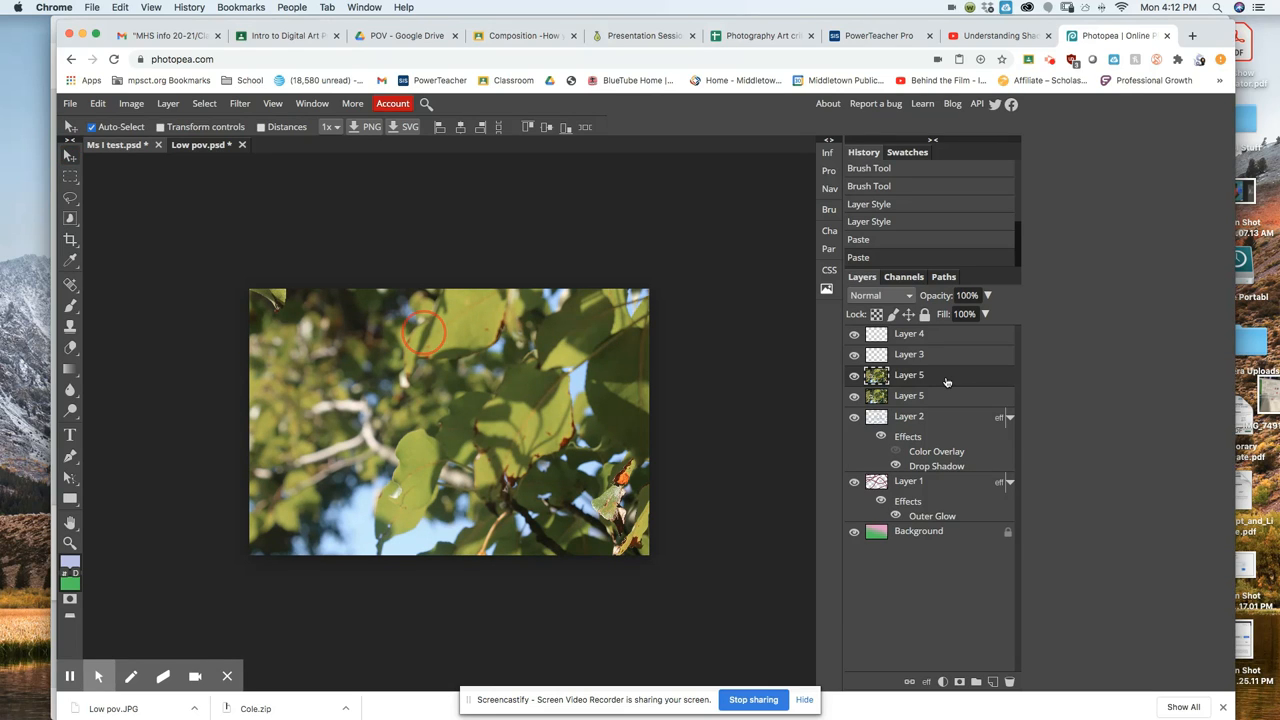
pyautogui.moveTo(946, 380); pyautogui.dragTo(1010, 688)
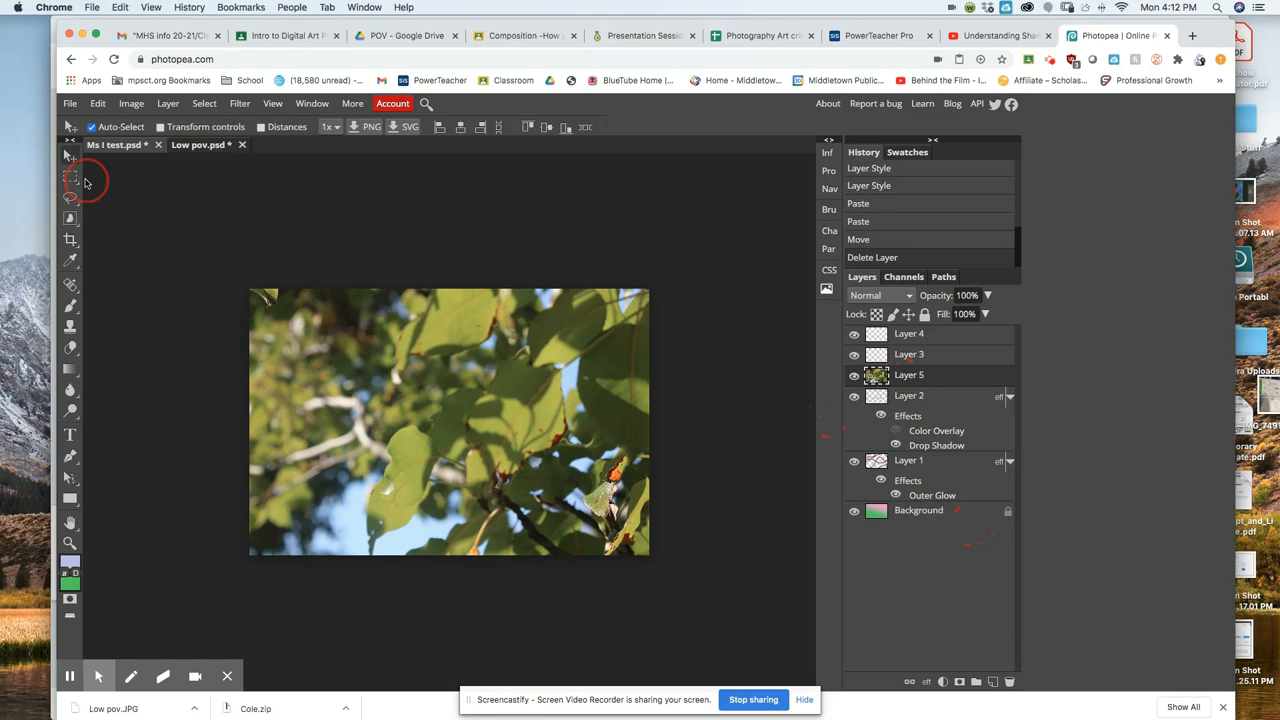
pyautogui.click(98, 105)
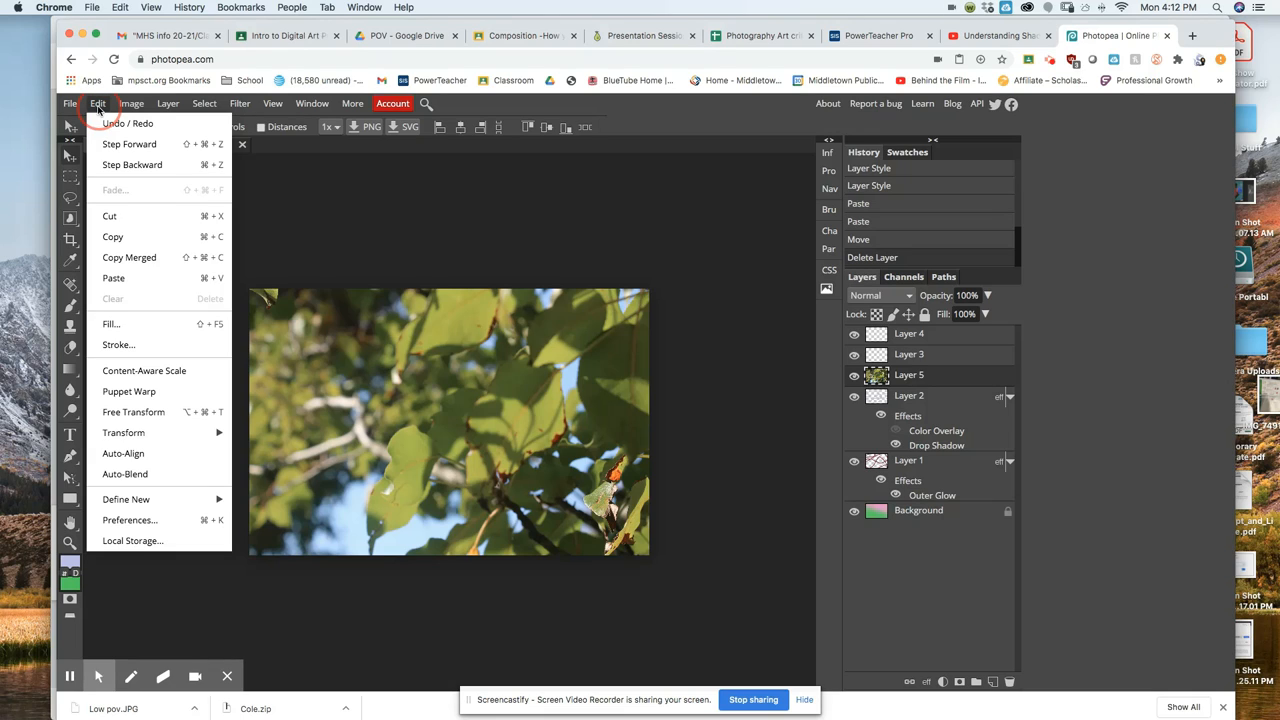
# Start Free Transform on the Layer 5 leaf photo.
pyautogui.click(184, 413)
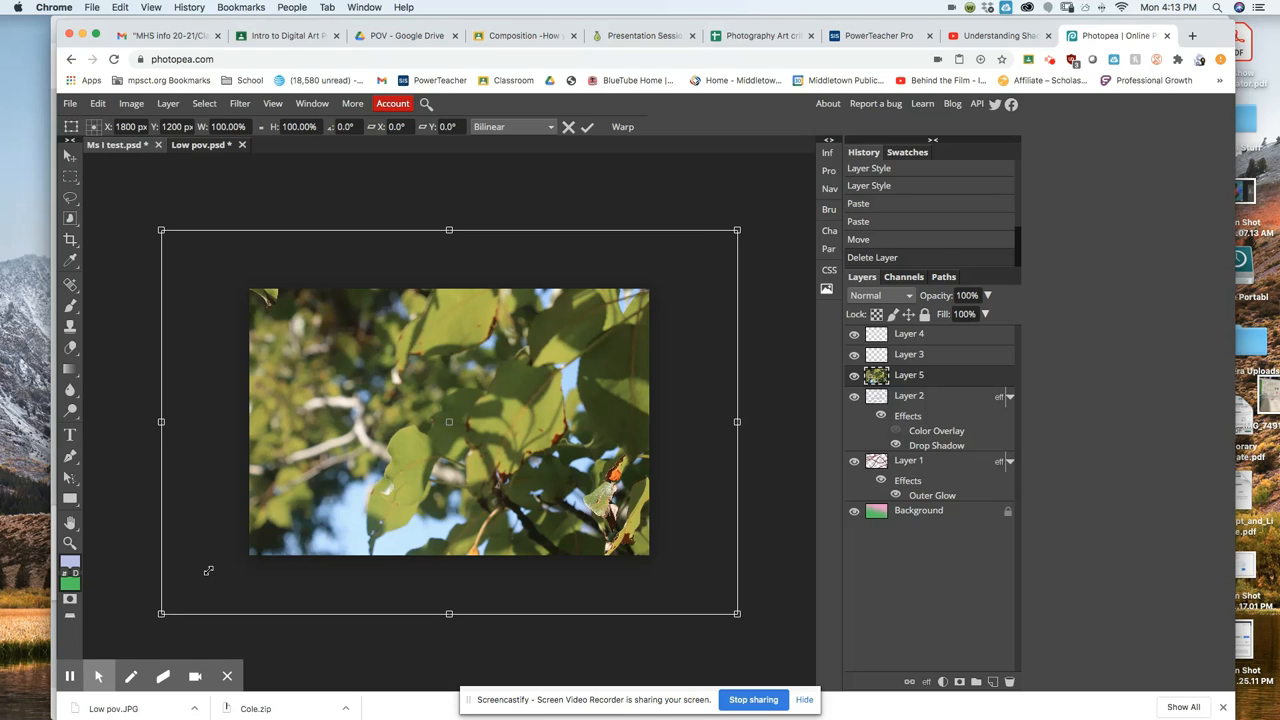
# Scale the leaf photo down to about 59% and commit the transform.
pyautogui.moveTo(737, 230); pyautogui.dragTo(712, 246)
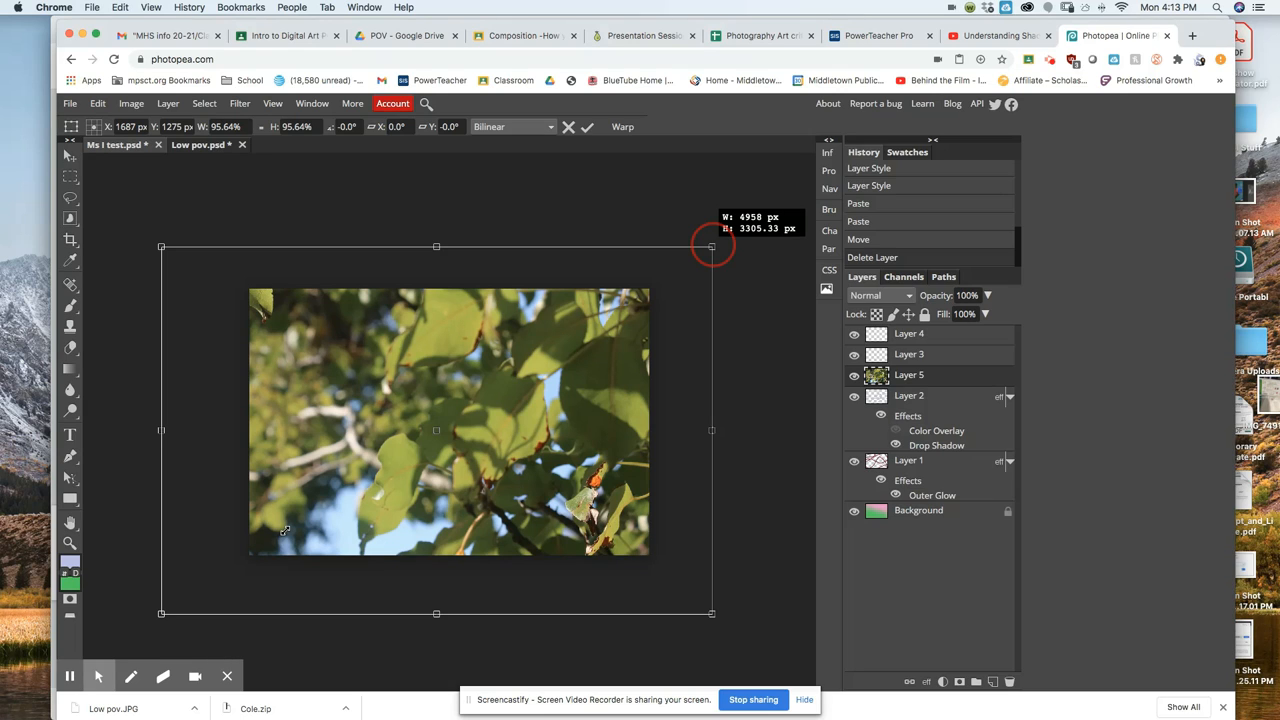
pyautogui.moveTo(284, 530); pyautogui.dragTo(255, 550)
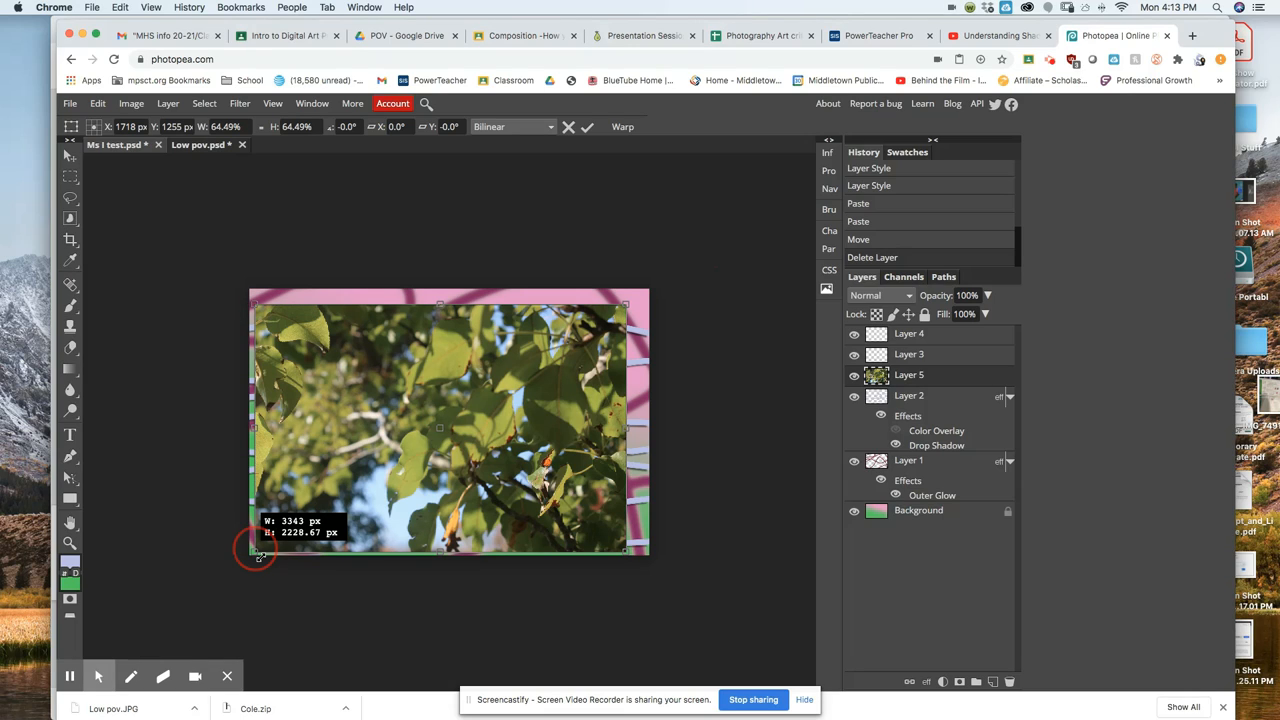
pyautogui.moveTo(255, 550); pyautogui.dragTo(255, 552)
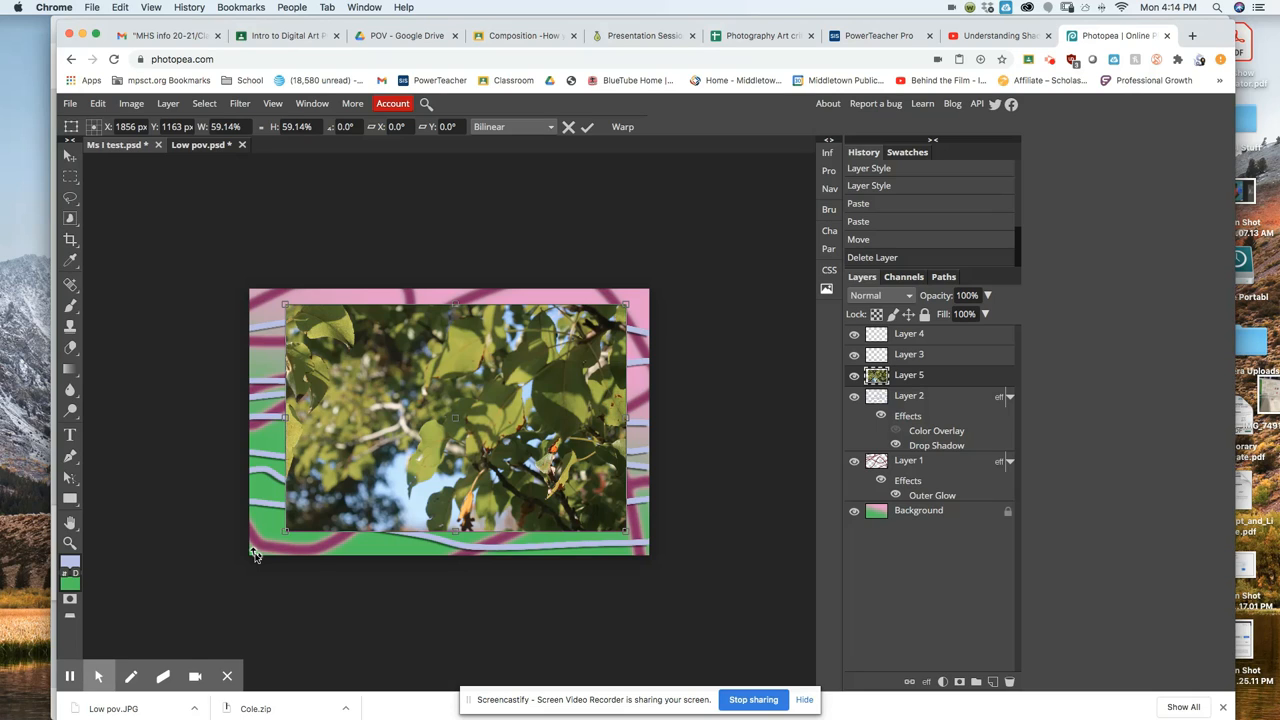
pyautogui.press('Return')
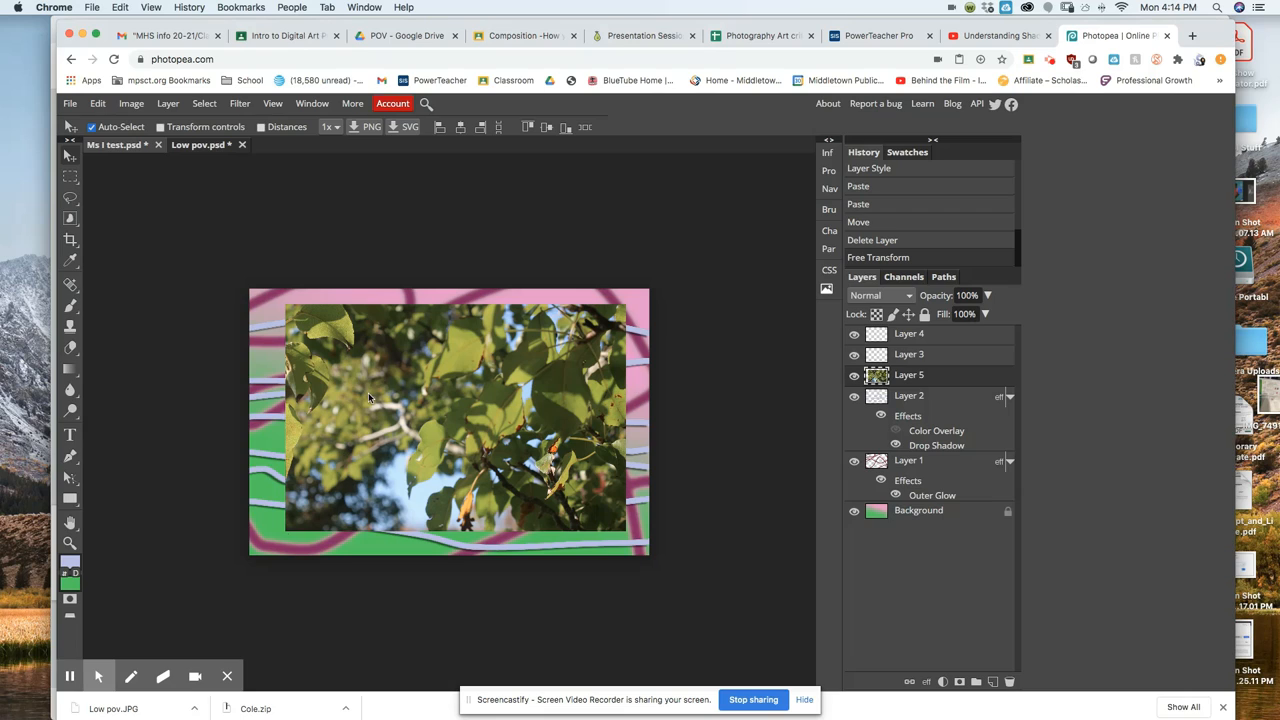
pyautogui.click(429, 378)
pyautogui.moveTo(370, 390); pyautogui.dragTo(138, 345)
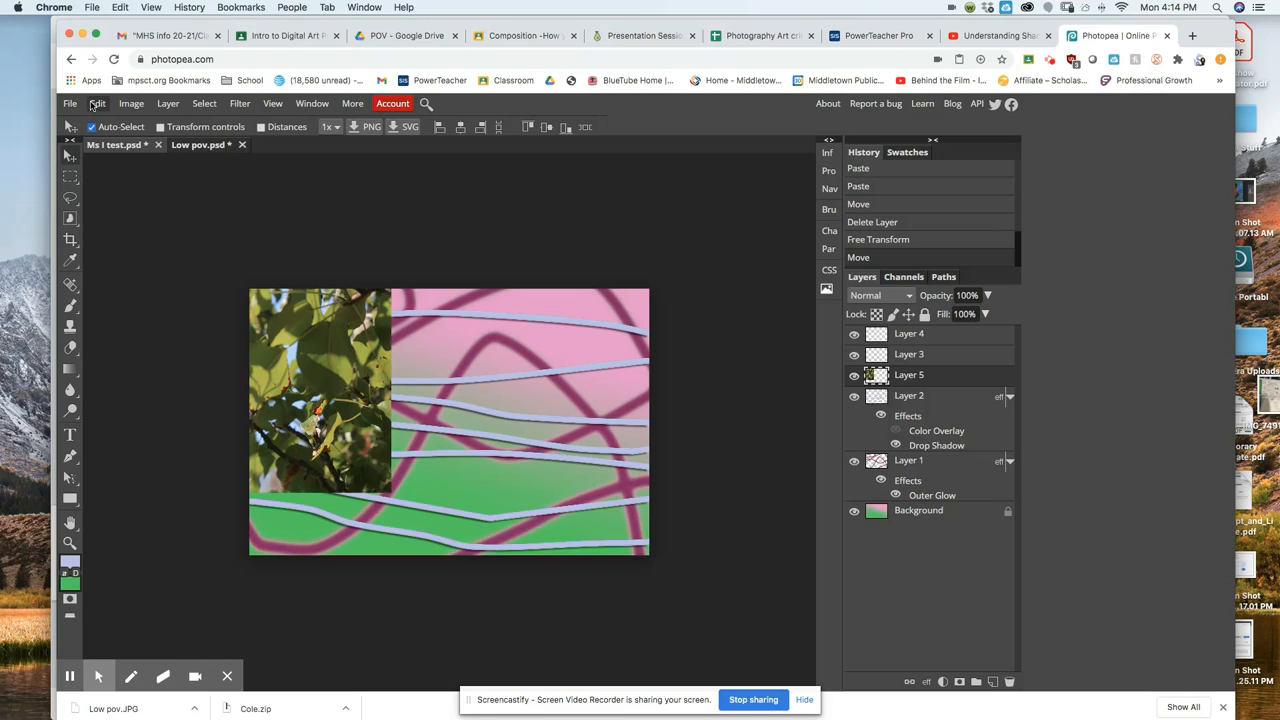
pyautogui.click(97, 104)
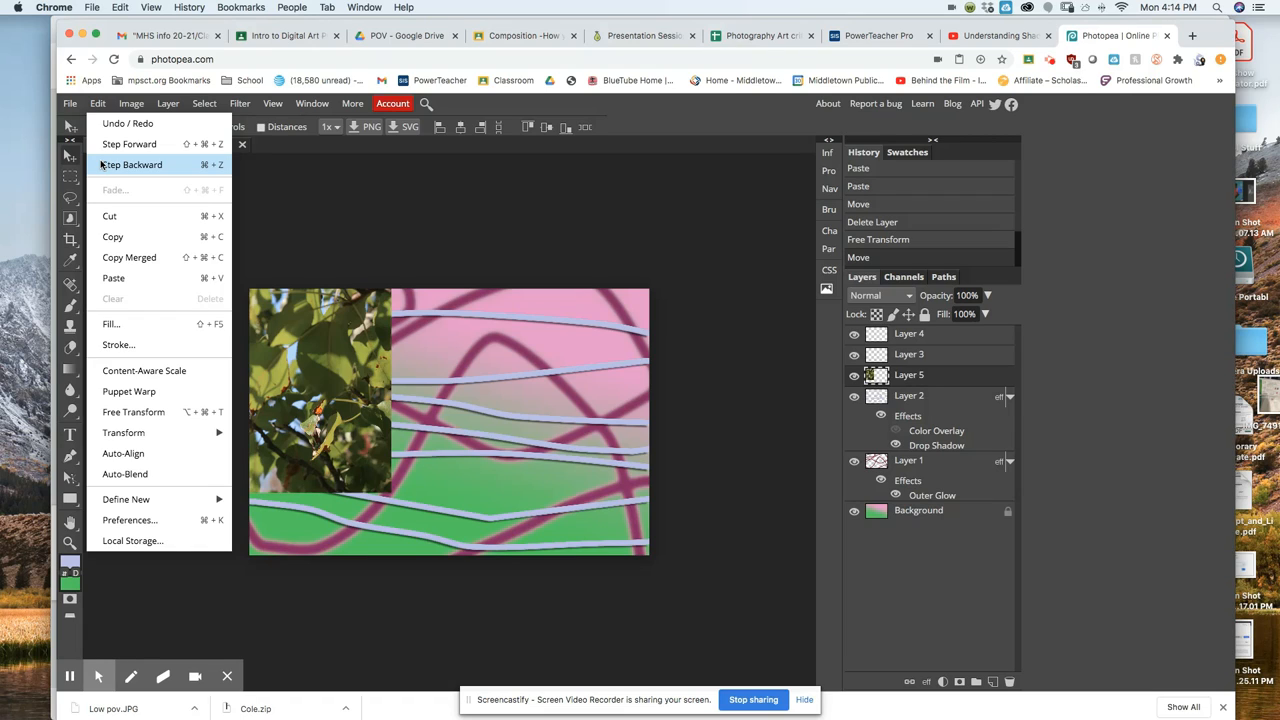
pyautogui.click(101, 164)
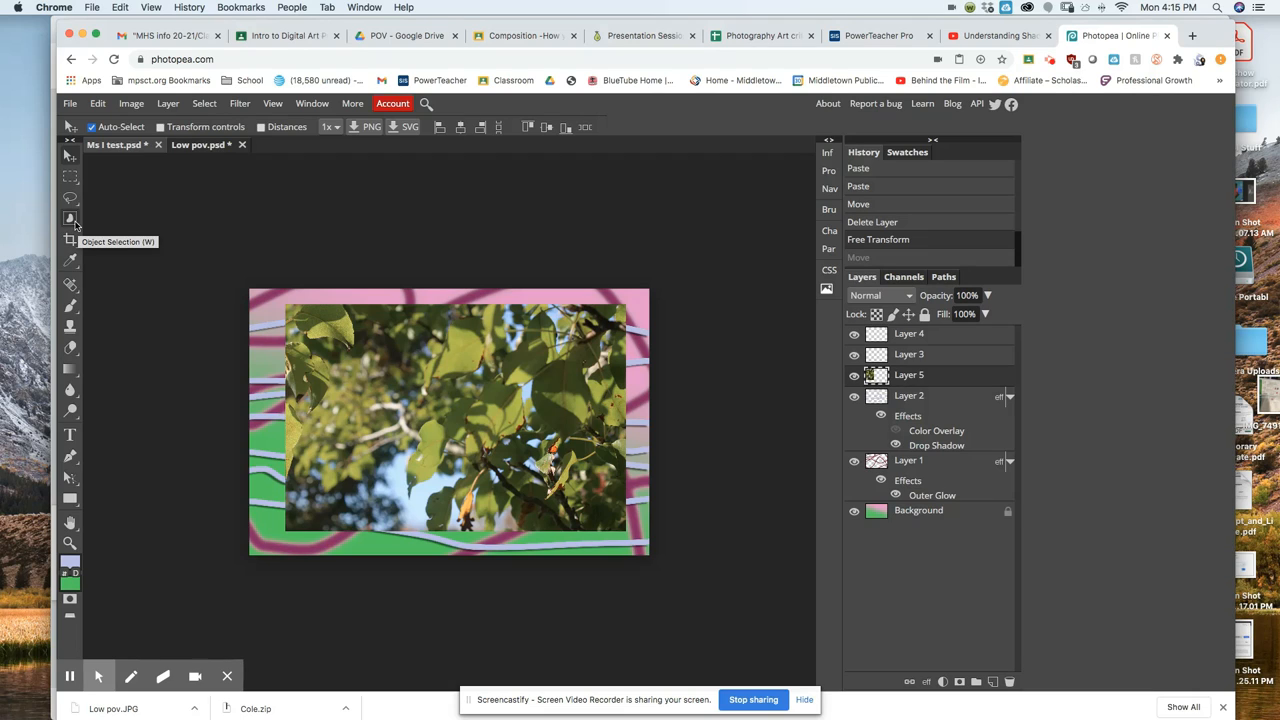
# Switch from the Object Selection tool to the Magic Wand at Tolerance 16, Contiguous.
pyautogui.click(72, 220)
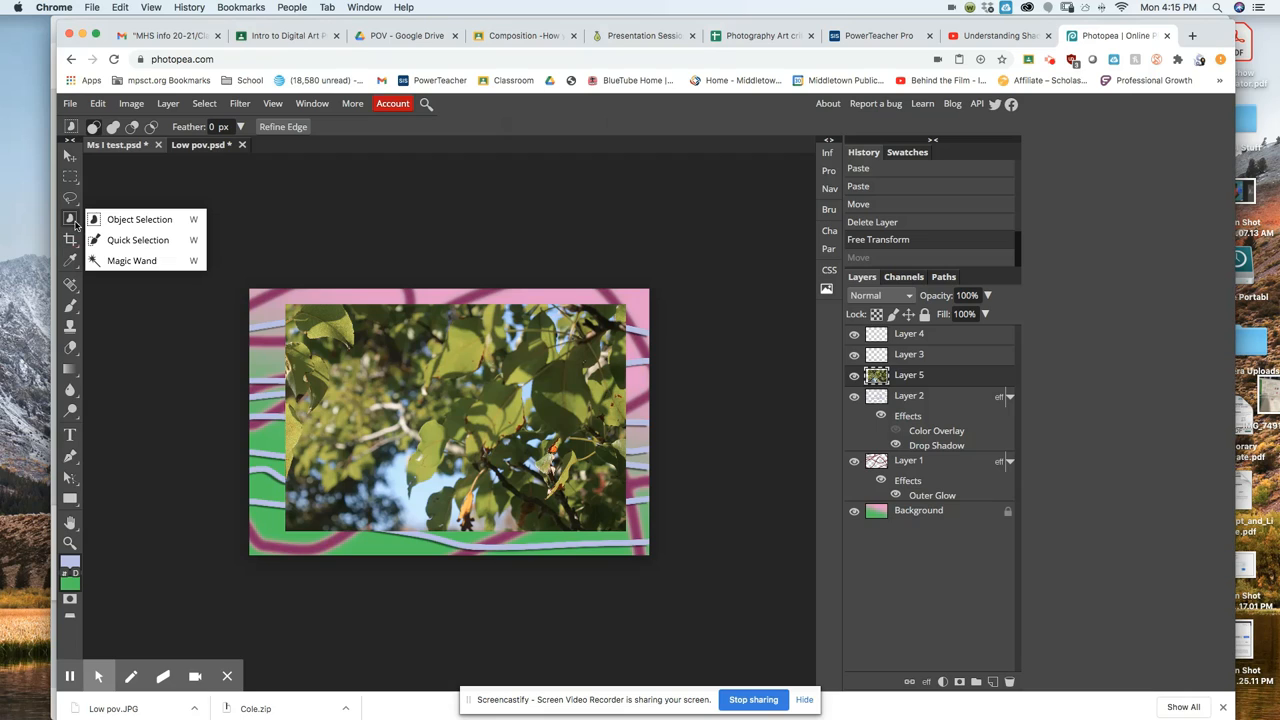
pyautogui.click(122, 221)
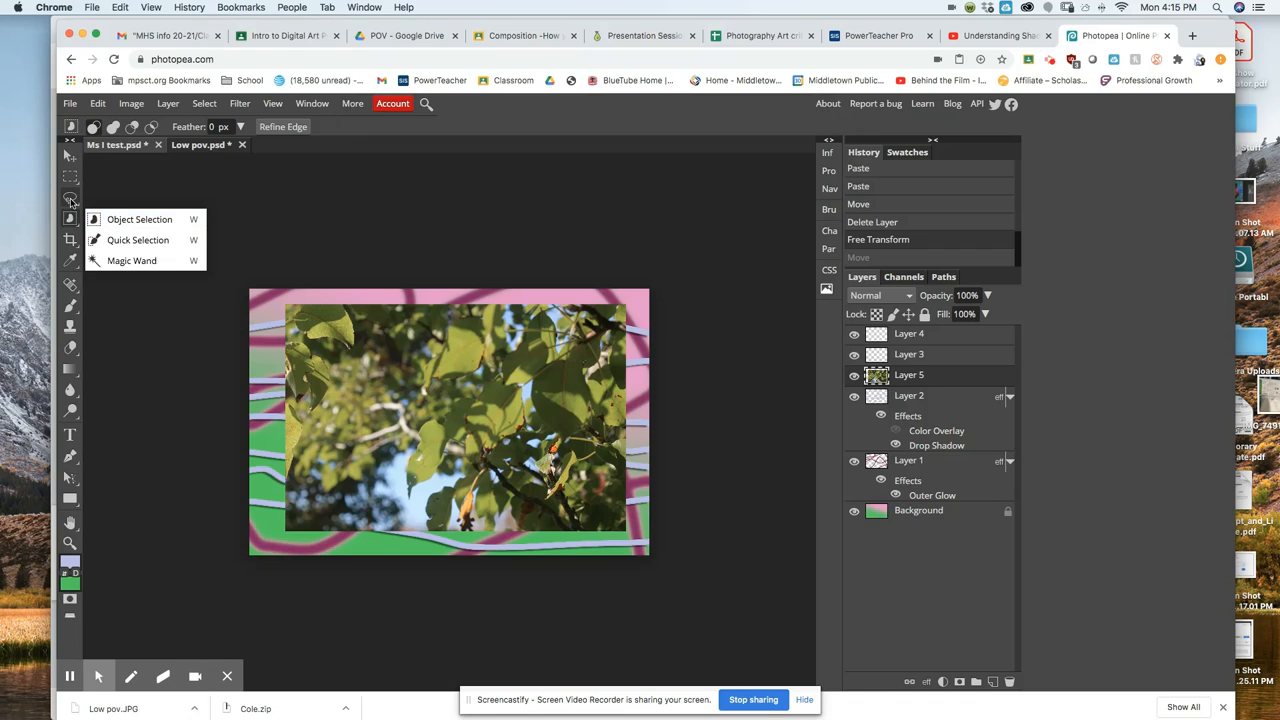
pyautogui.click(160, 262)
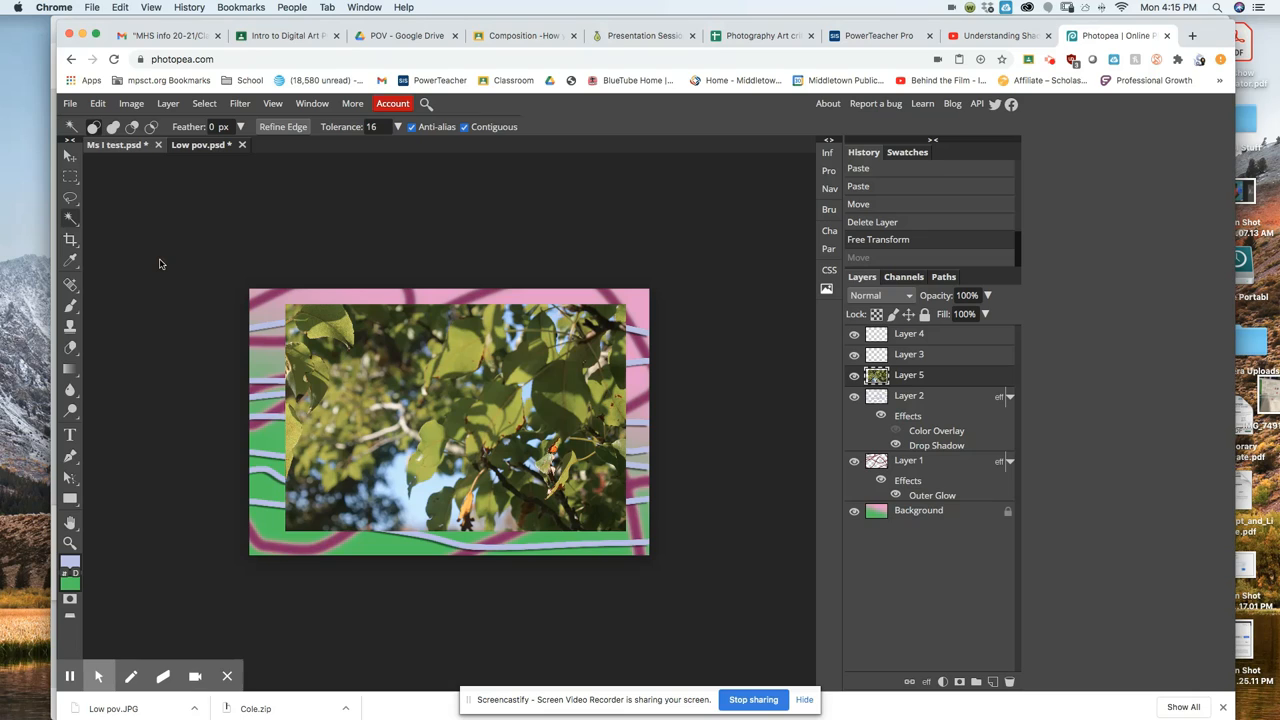
# Magic Wand-select the blue sky patch near the photo's bottom centre and delete it.
pyautogui.click(398, 488)
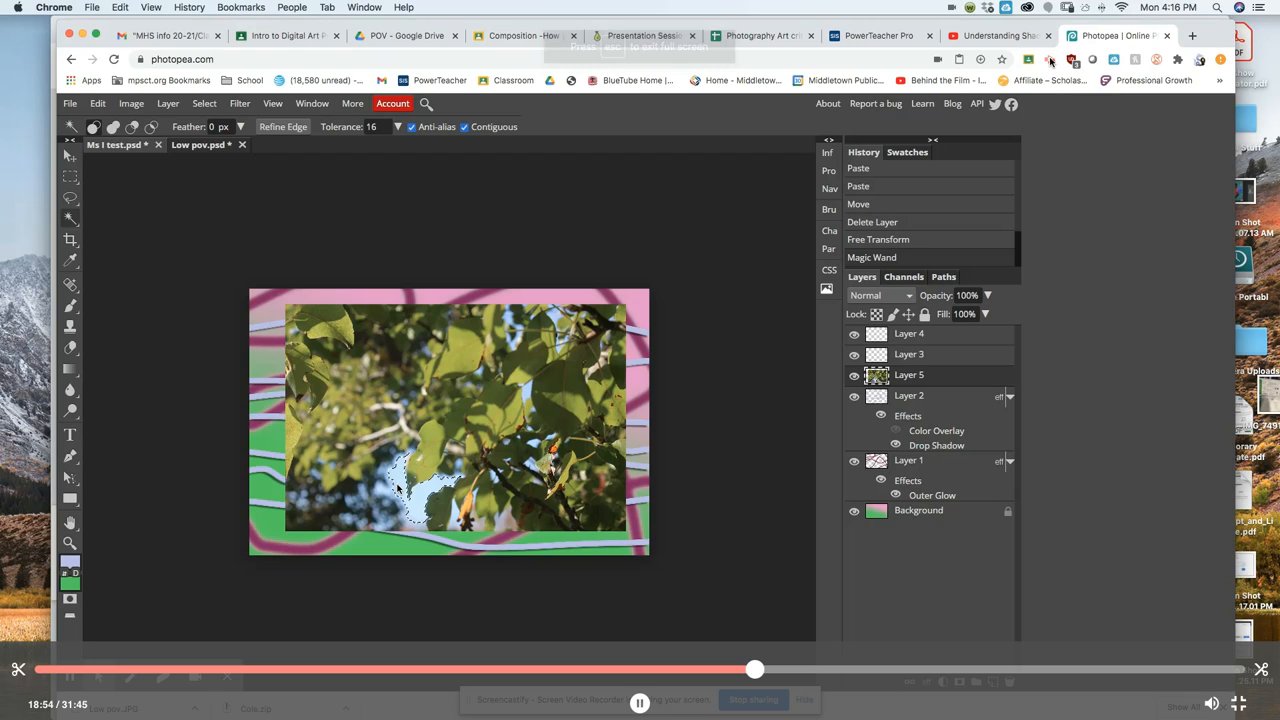
pyautogui.press('space')
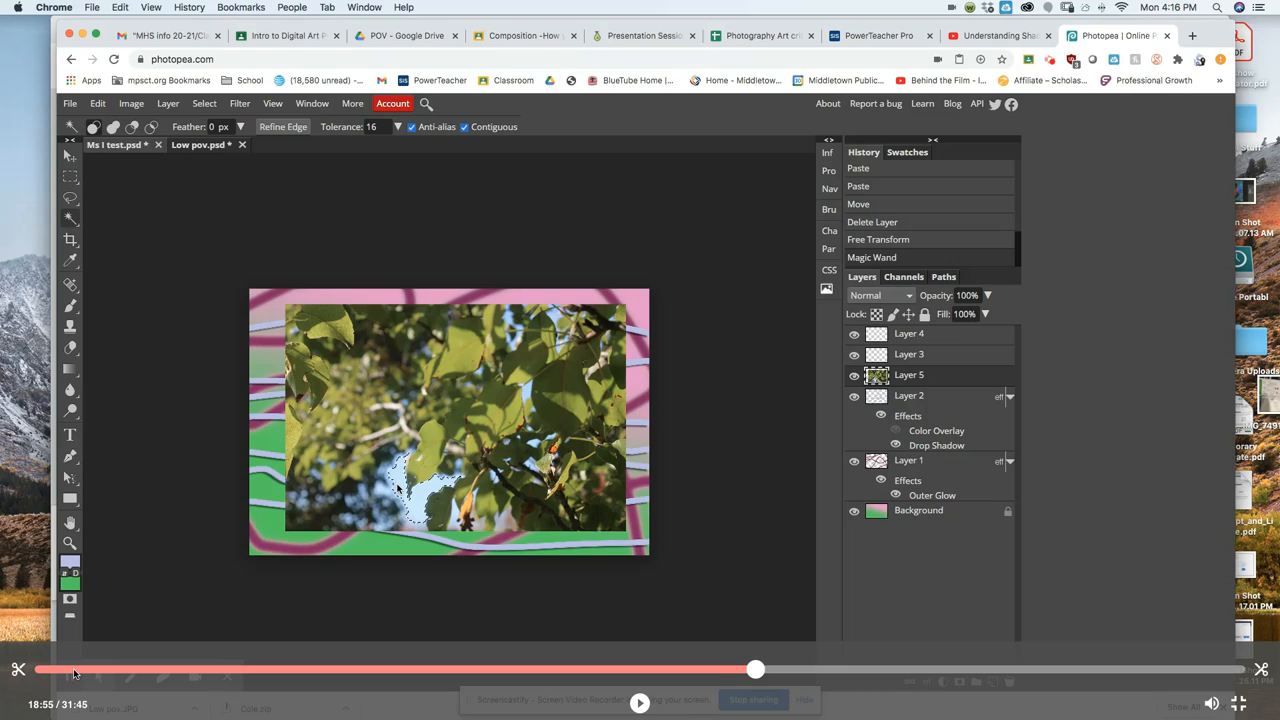
pyautogui.press('space')
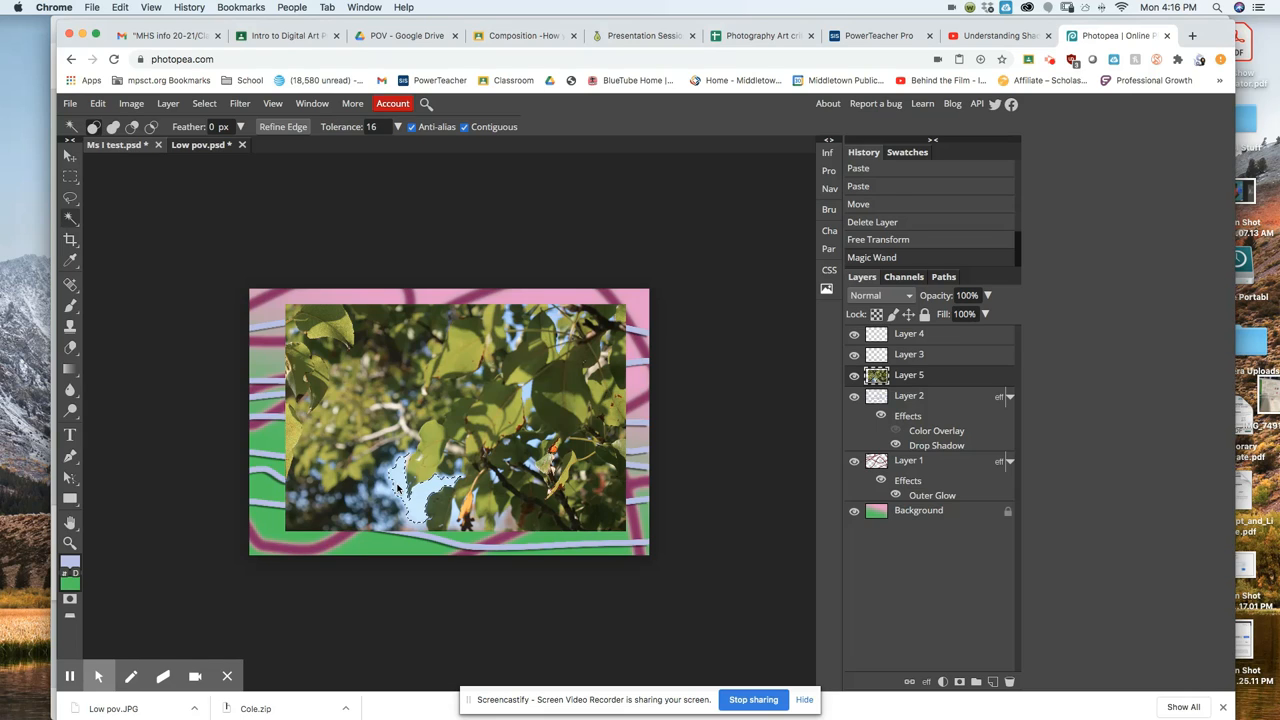
pyautogui.press('Delete')
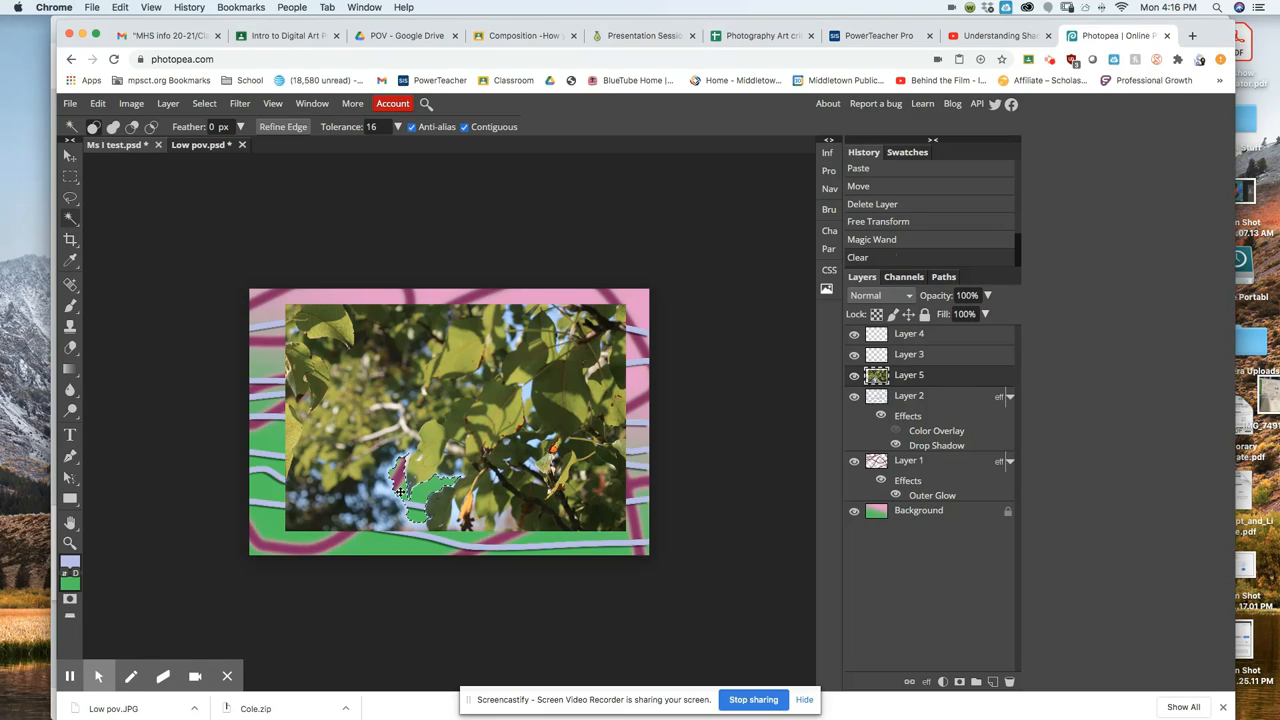
# Delete another sky patch, two dark lower-left patches and a small area among the leaves.
pyautogui.click(349, 496)
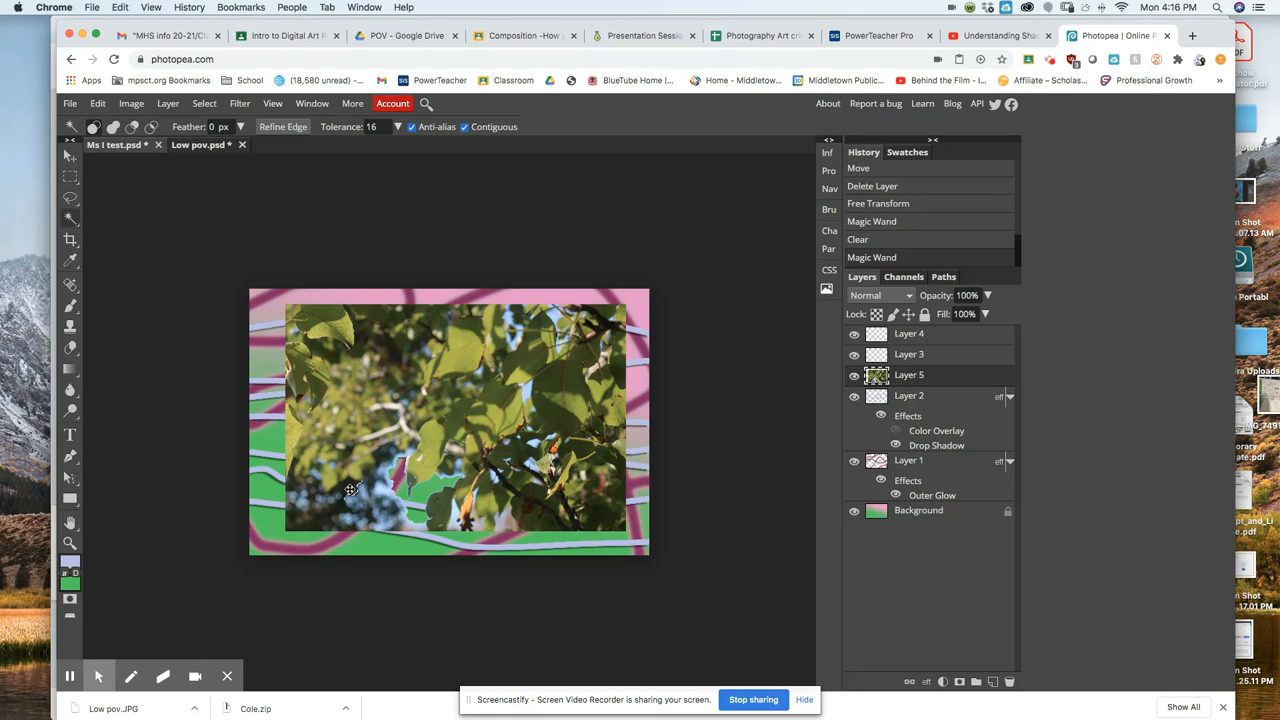
pyautogui.press('Delete')
pyautogui.click(347, 488)
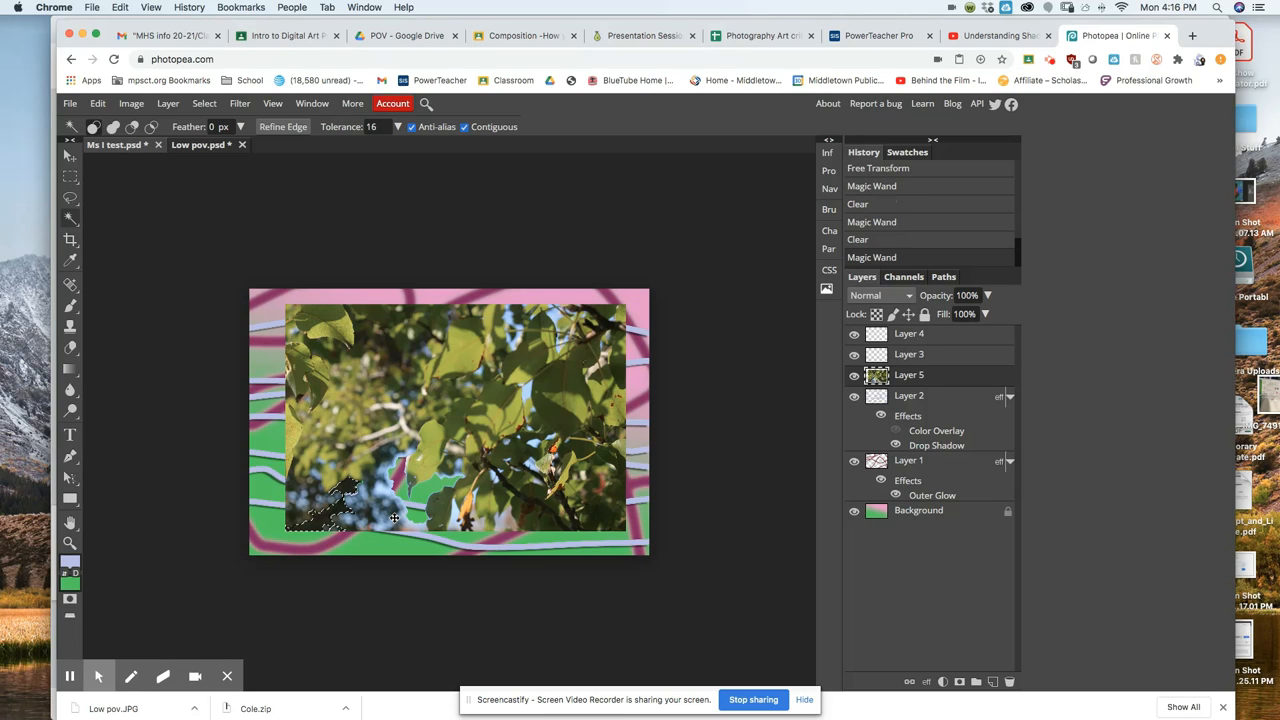
pyautogui.press('Delete')
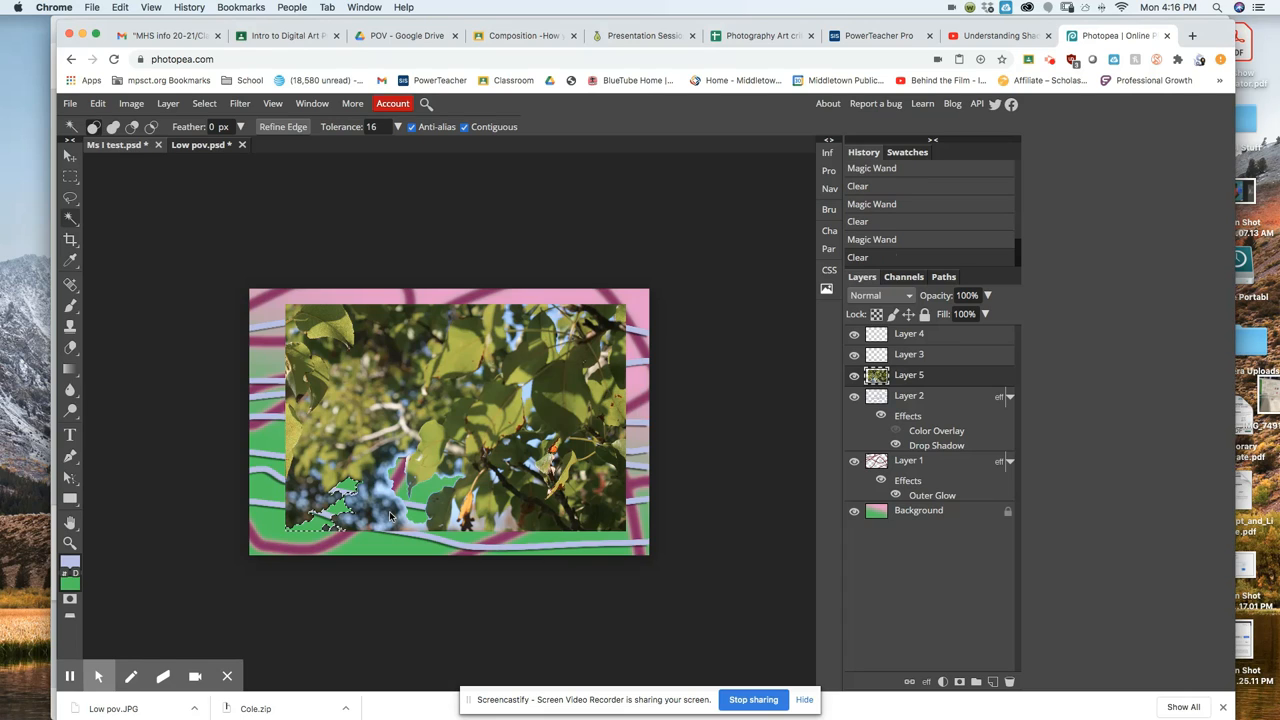
pyautogui.click(387, 517)
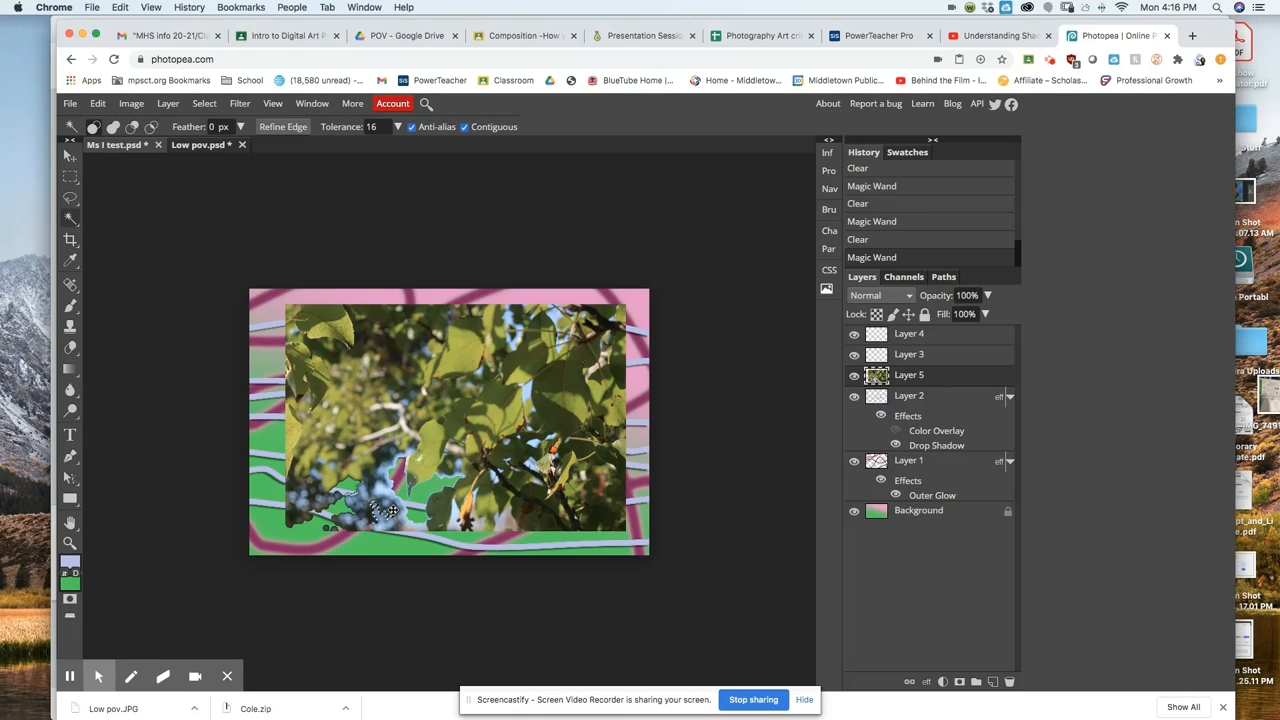
pyautogui.press('Delete')
pyautogui.click(383, 343)
pyautogui.press('Delete')
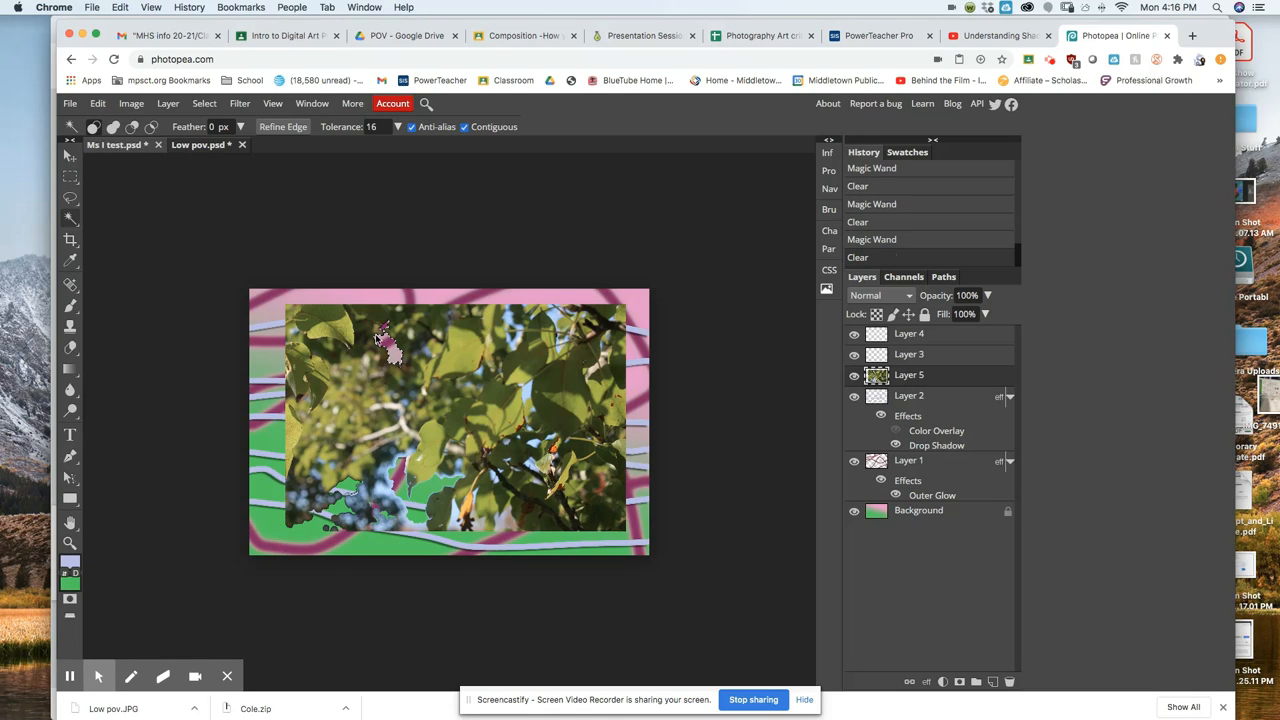
# Delete the dark upper-right patch and two more small areas, deselecting once with Ctrl+D.
pyautogui.click(606, 324)
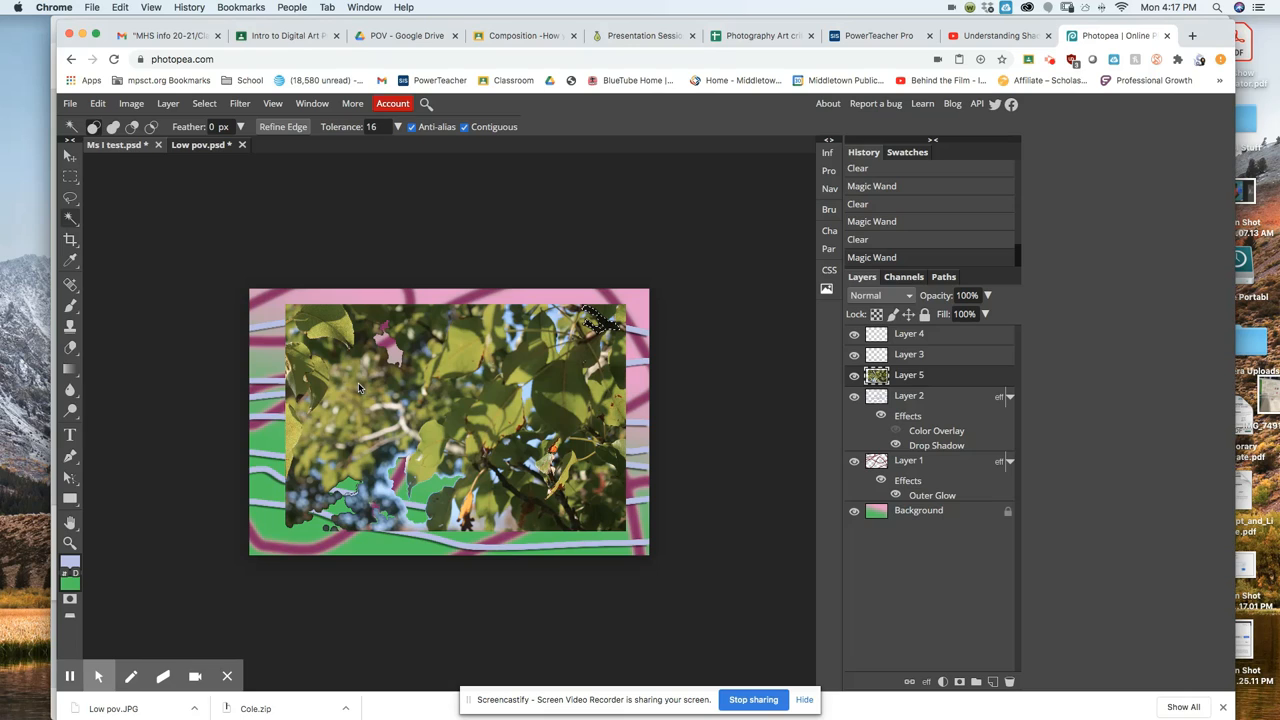
pyautogui.press('Delete')
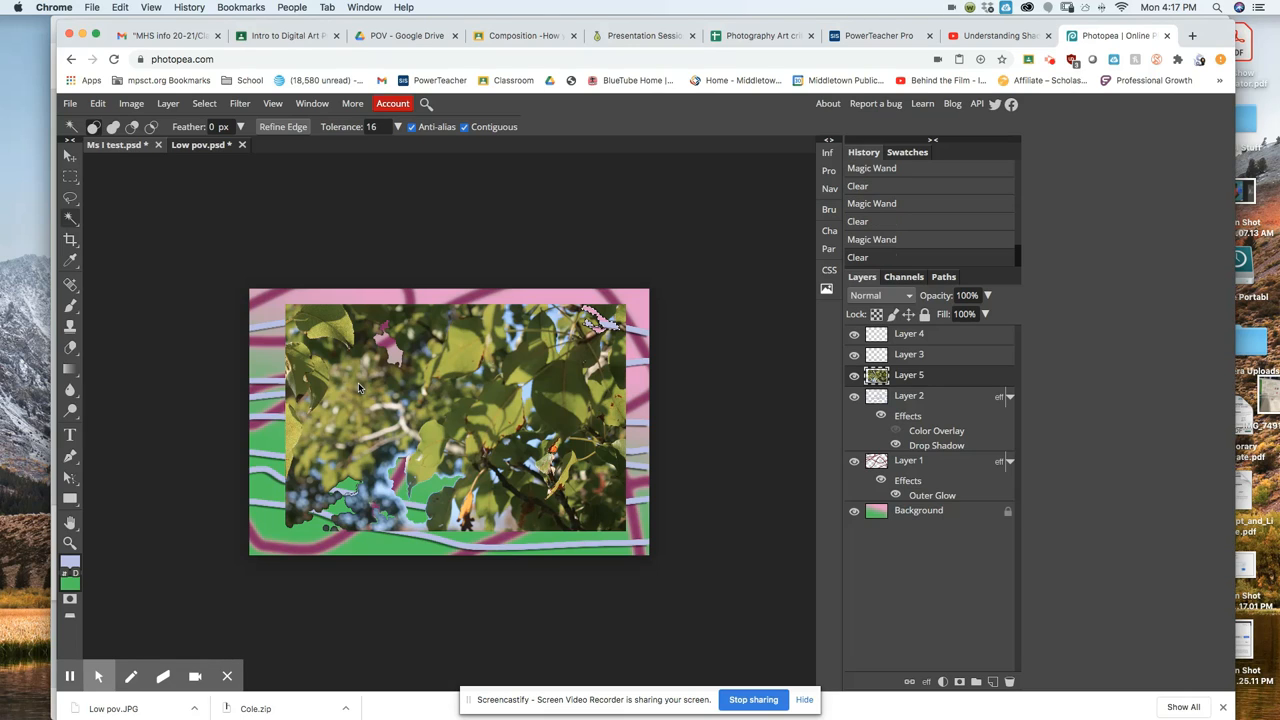
pyautogui.click(355, 397)
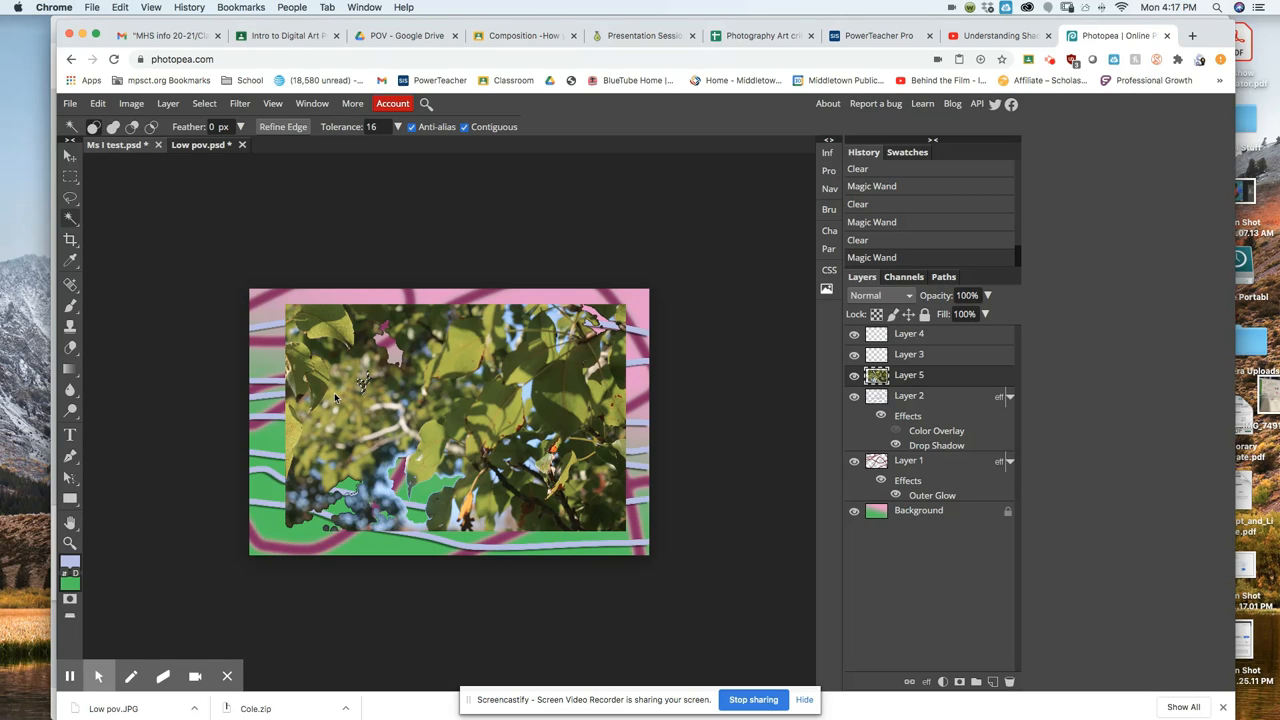
pyautogui.hotkey('ctrl', 'd')
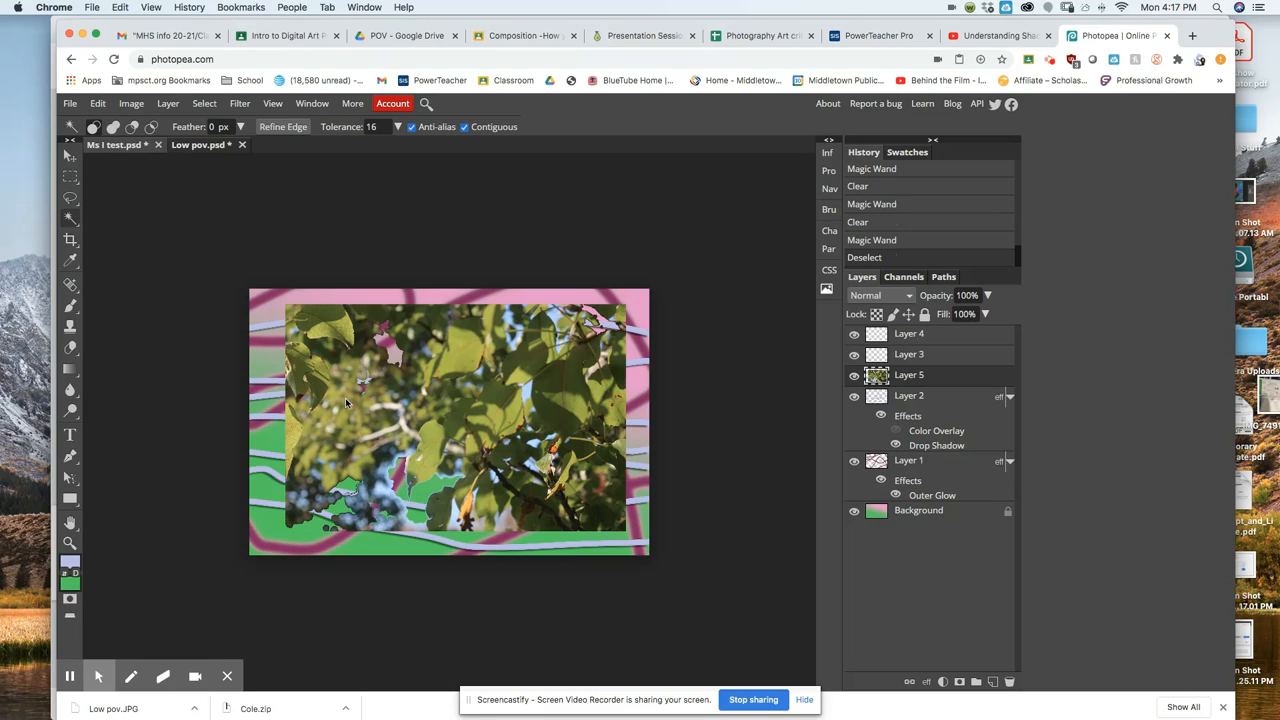
pyautogui.click(336, 399)
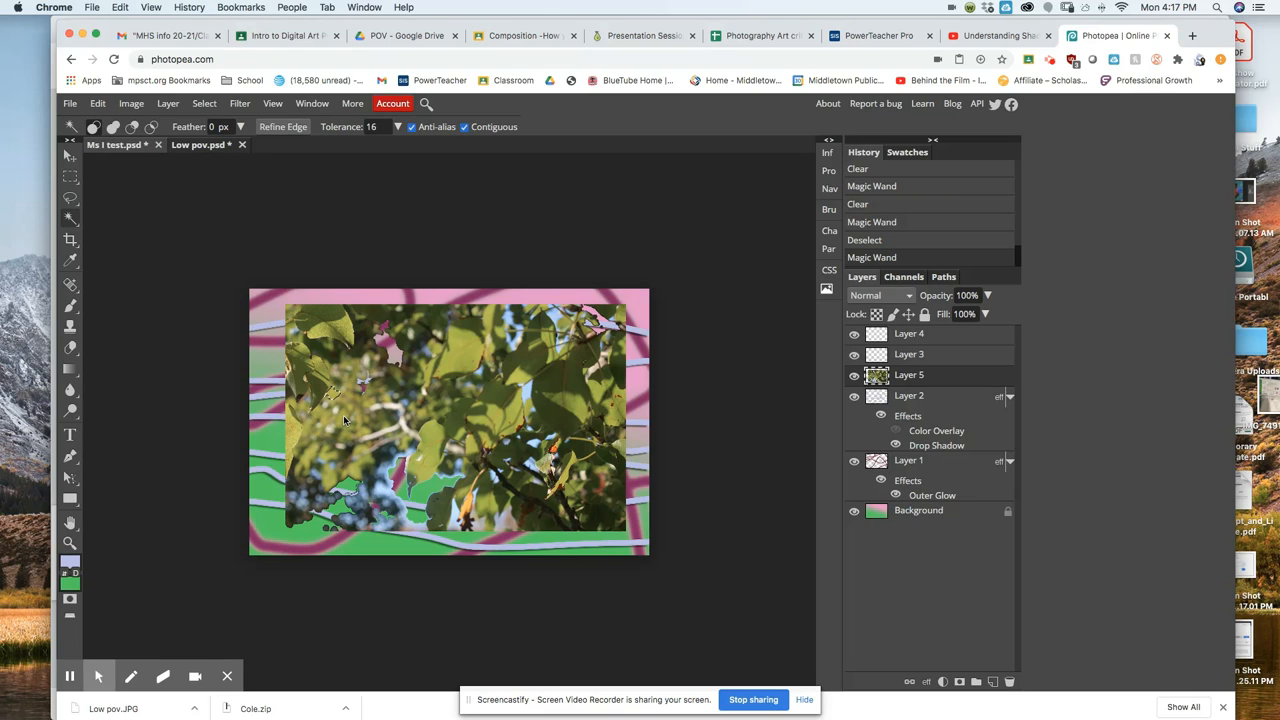
pyautogui.press('Delete')
pyautogui.click(350, 422)
pyautogui.press('Delete')
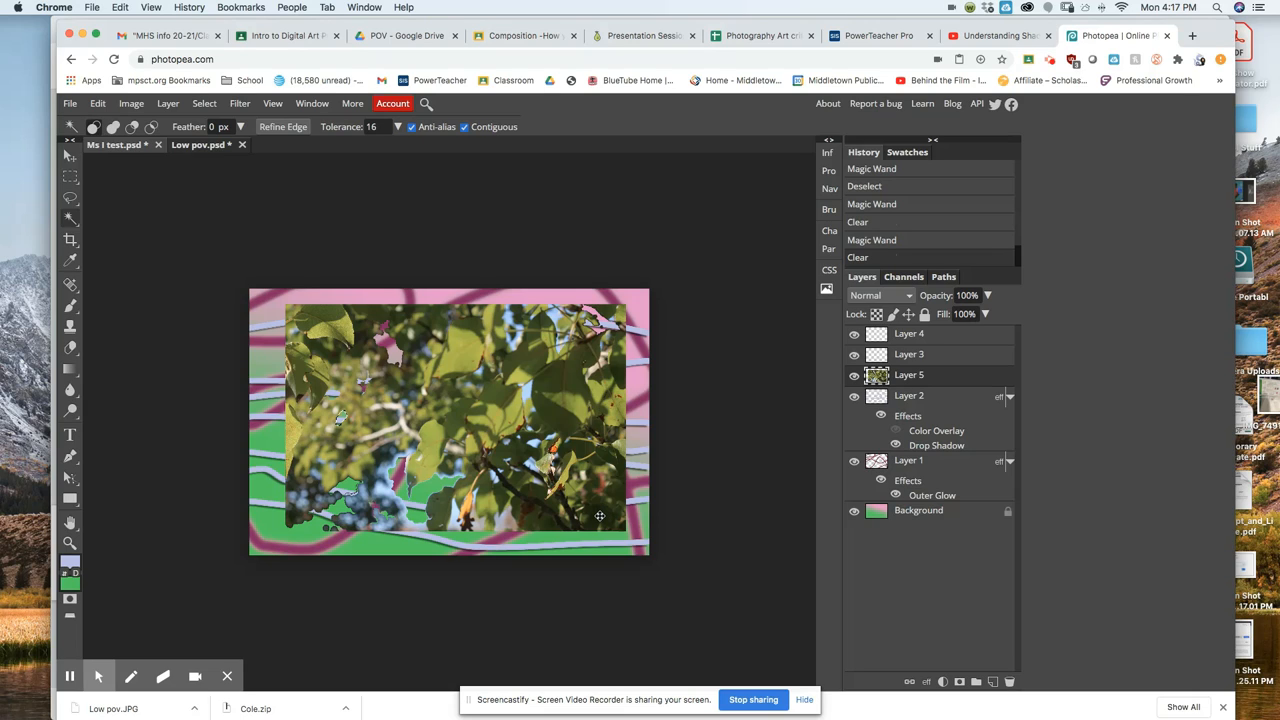
# Delete Magic Wand regions at the photo's lower right and lower middle, then select a small bottom patch.
pyautogui.click(599, 515)
pyautogui.press('Delete')
pyautogui.press('super+d')
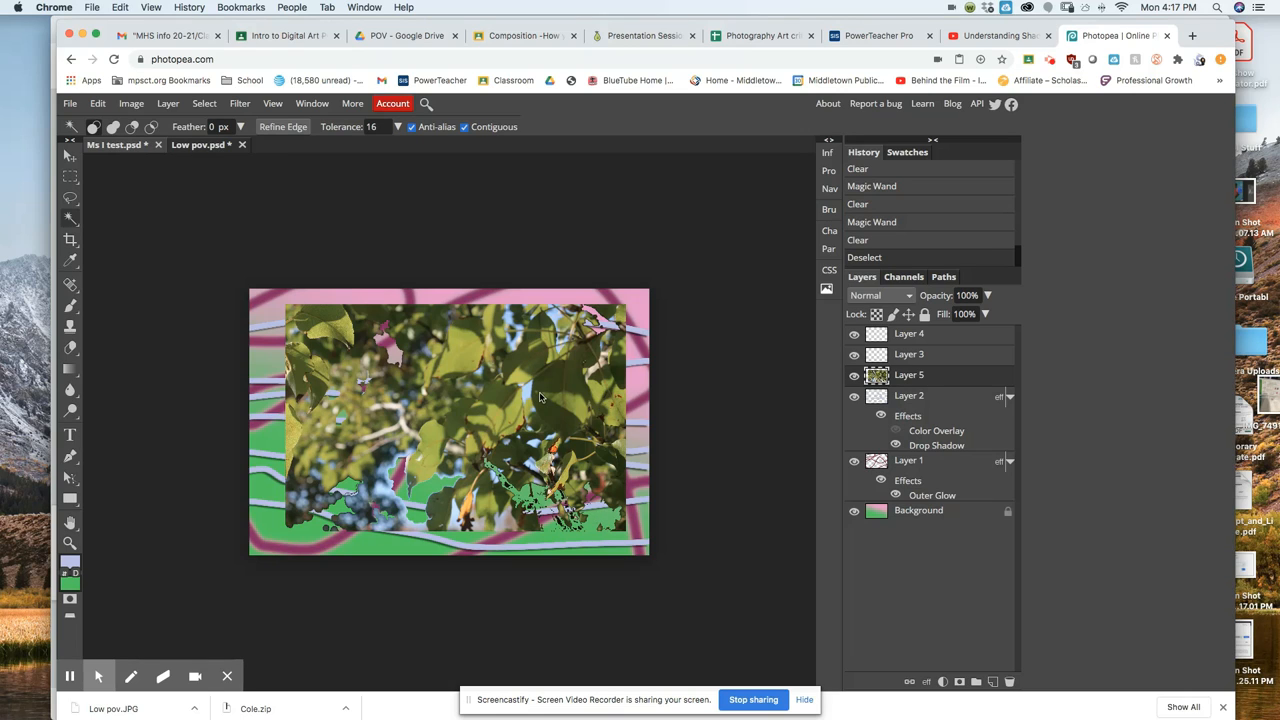
pyautogui.click(455, 517)
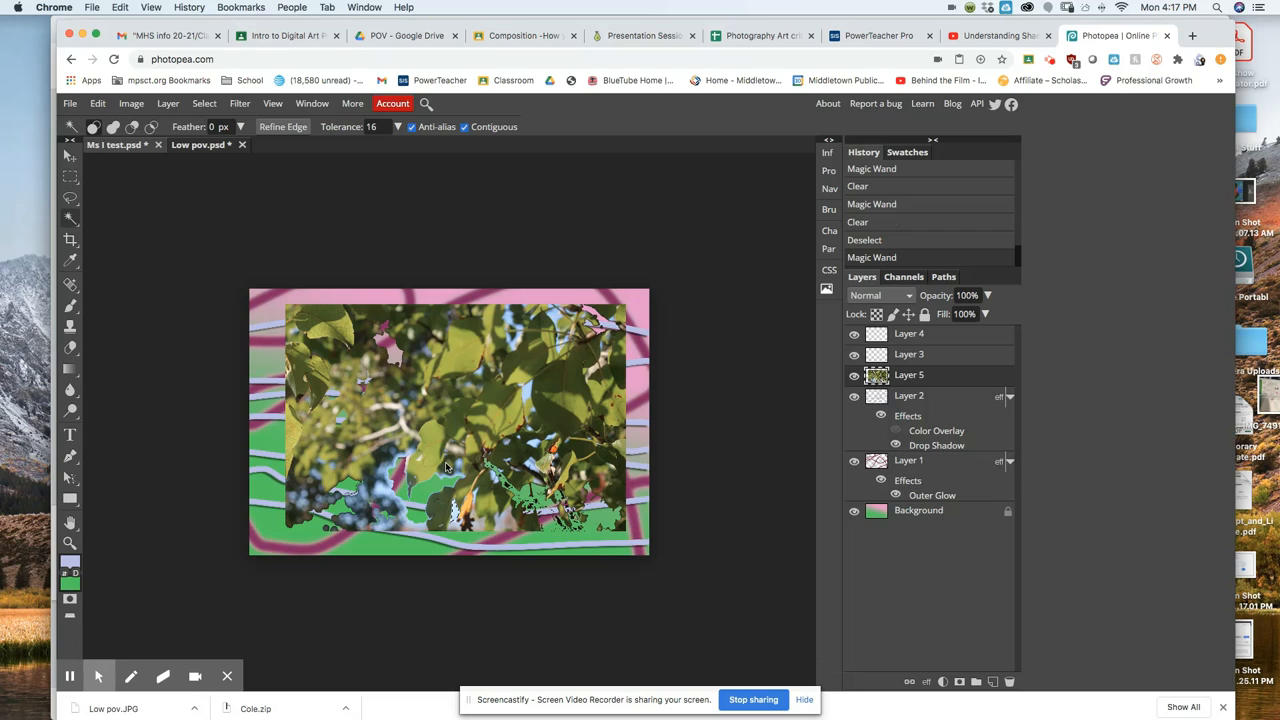
pyautogui.press('Delete')
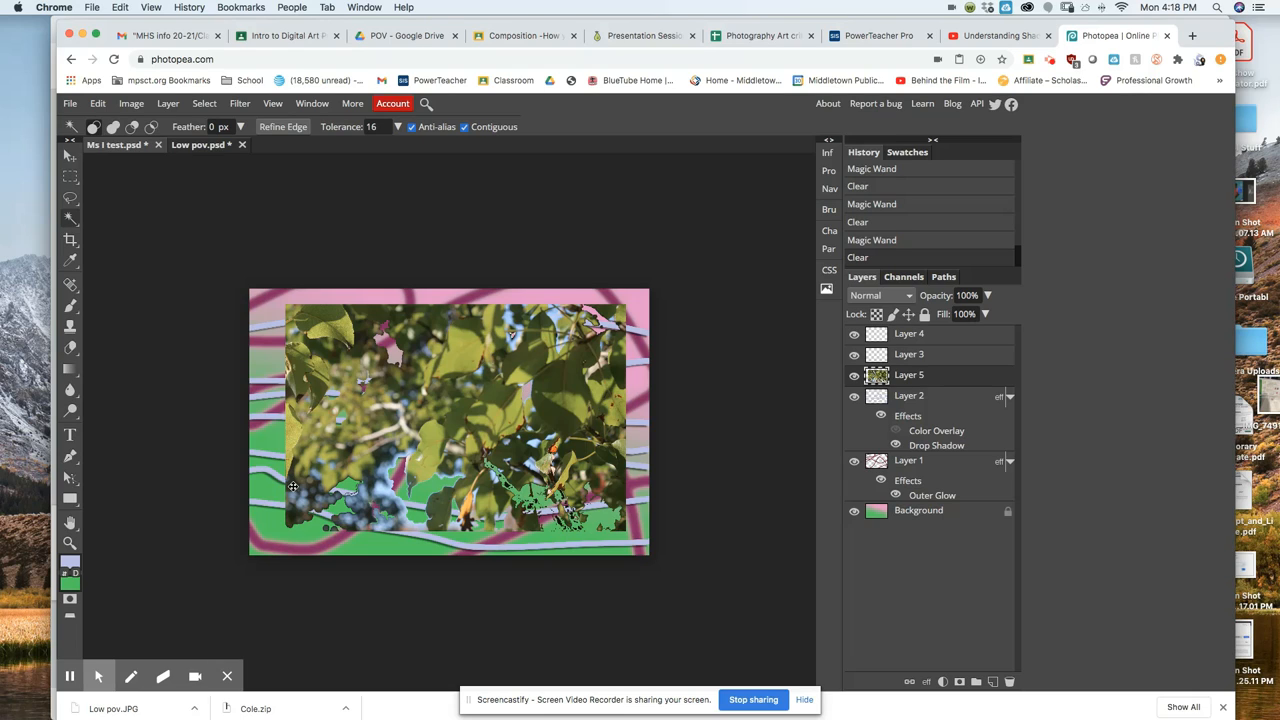
pyautogui.click(379, 487)
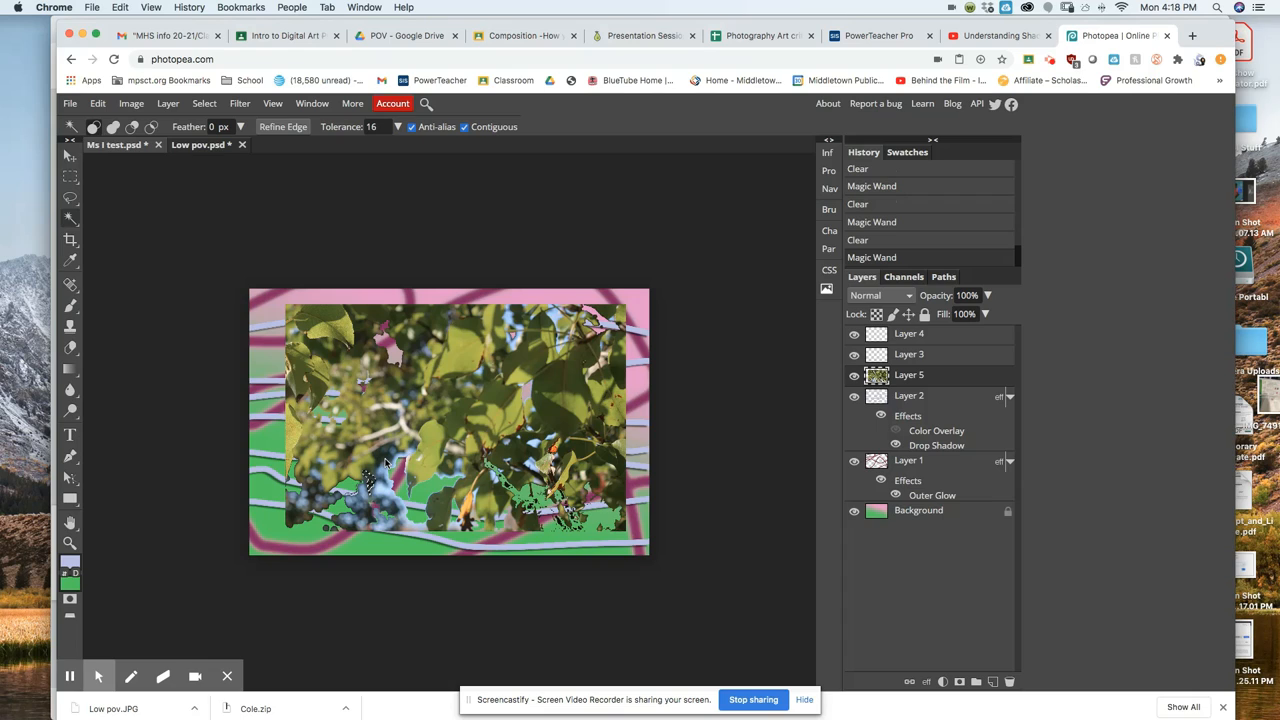
pyautogui.press('Delete')
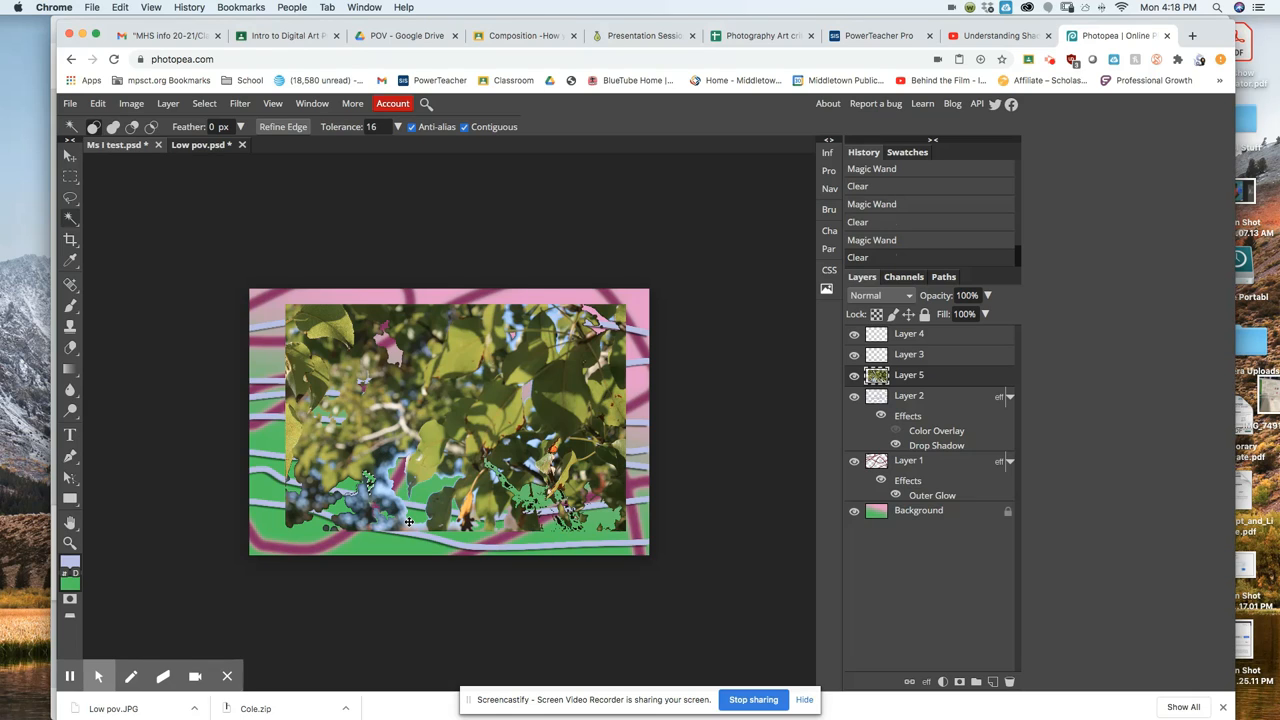
pyautogui.click(386, 458)
# Deselect and press Delete, accidentally removing the leaf photo layer and the blue stripes Layer 2.
pyautogui.hotkey('ctrl', 'd')
pyautogui.press('Delete')
pyautogui.click(415, 527)
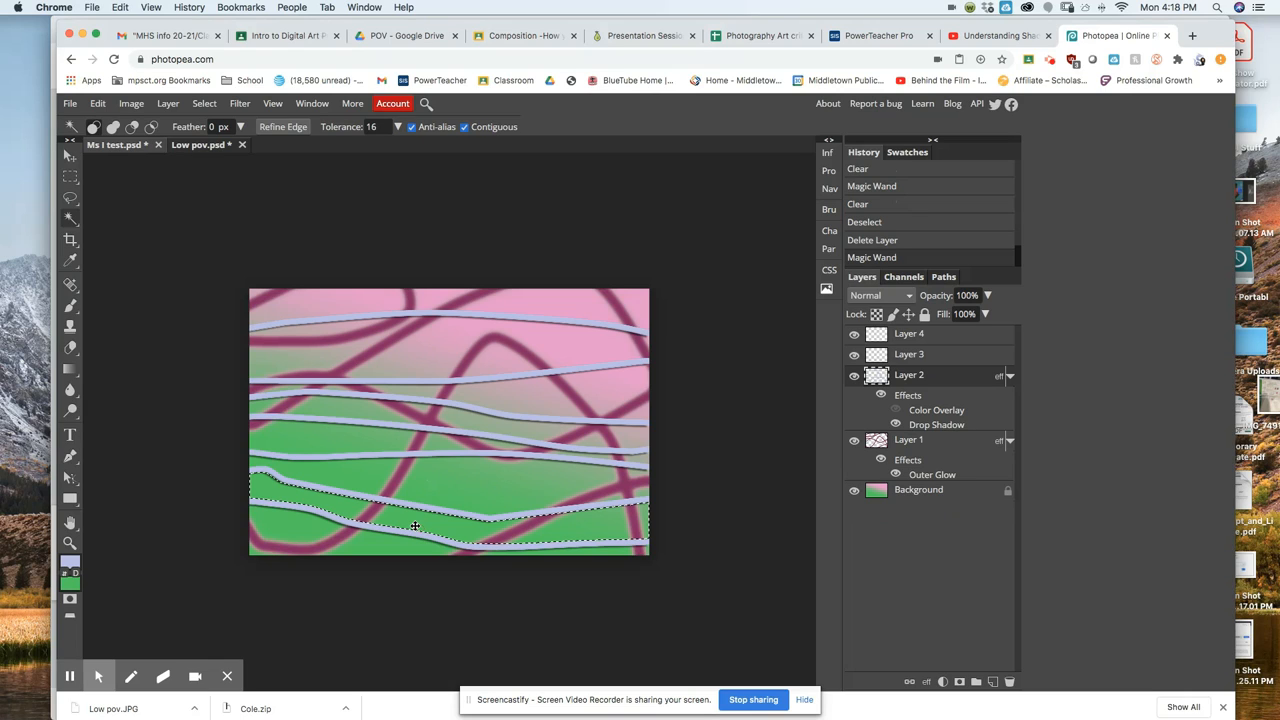
pyautogui.hotkey('ctrl', 'd')
pyautogui.press('Delete')
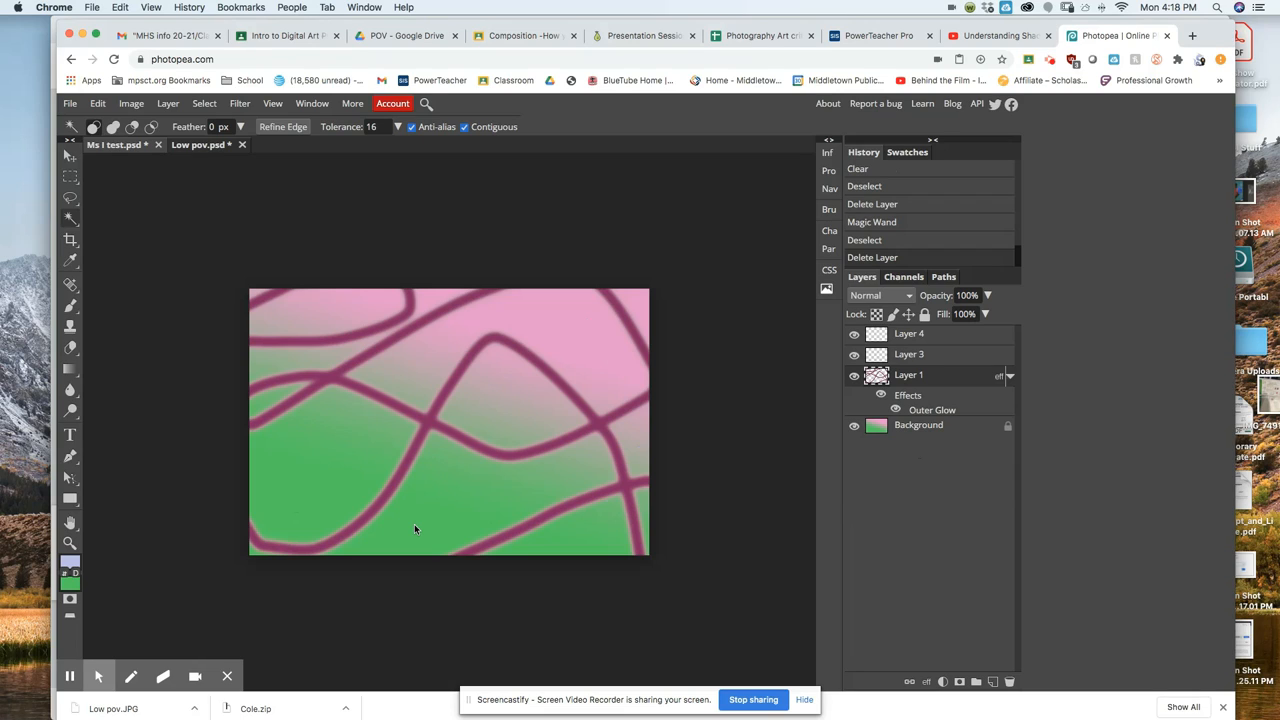
# Undo and step backward through history until Layer 5 and Layer 2 are restored.
pyautogui.press('super+z')
pyautogui.click(98, 104)
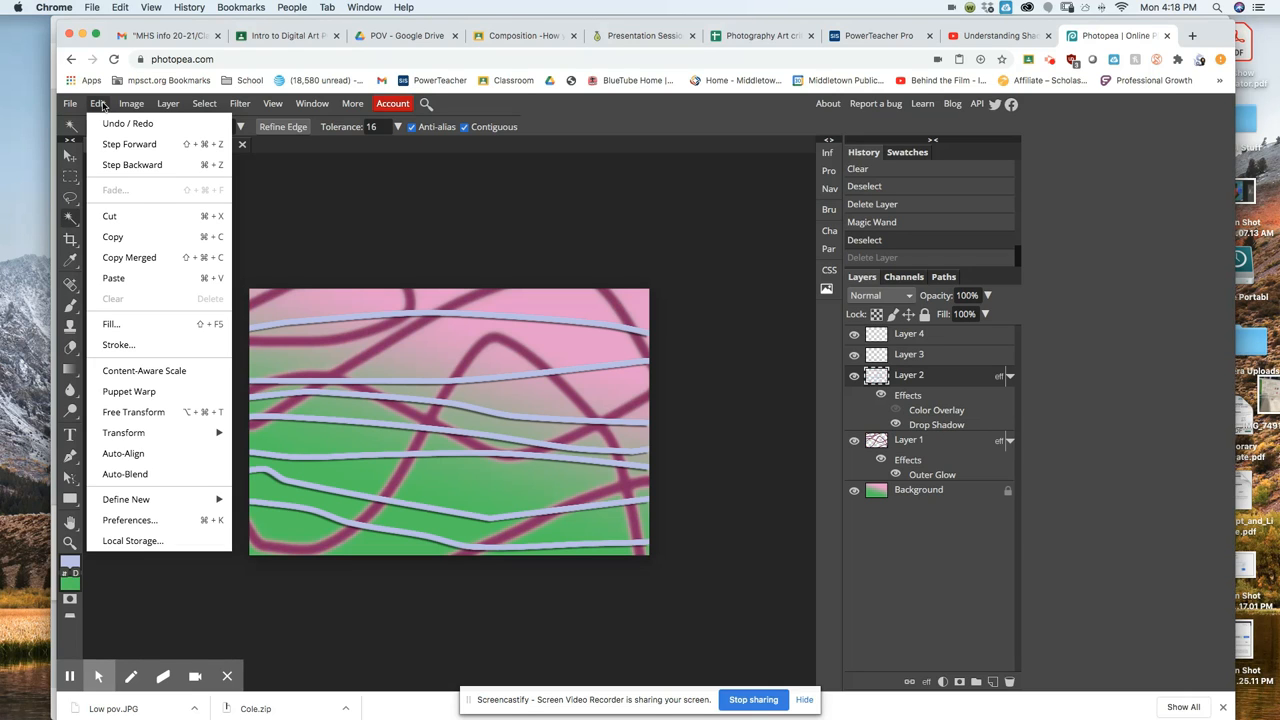
pyautogui.click(124, 164)
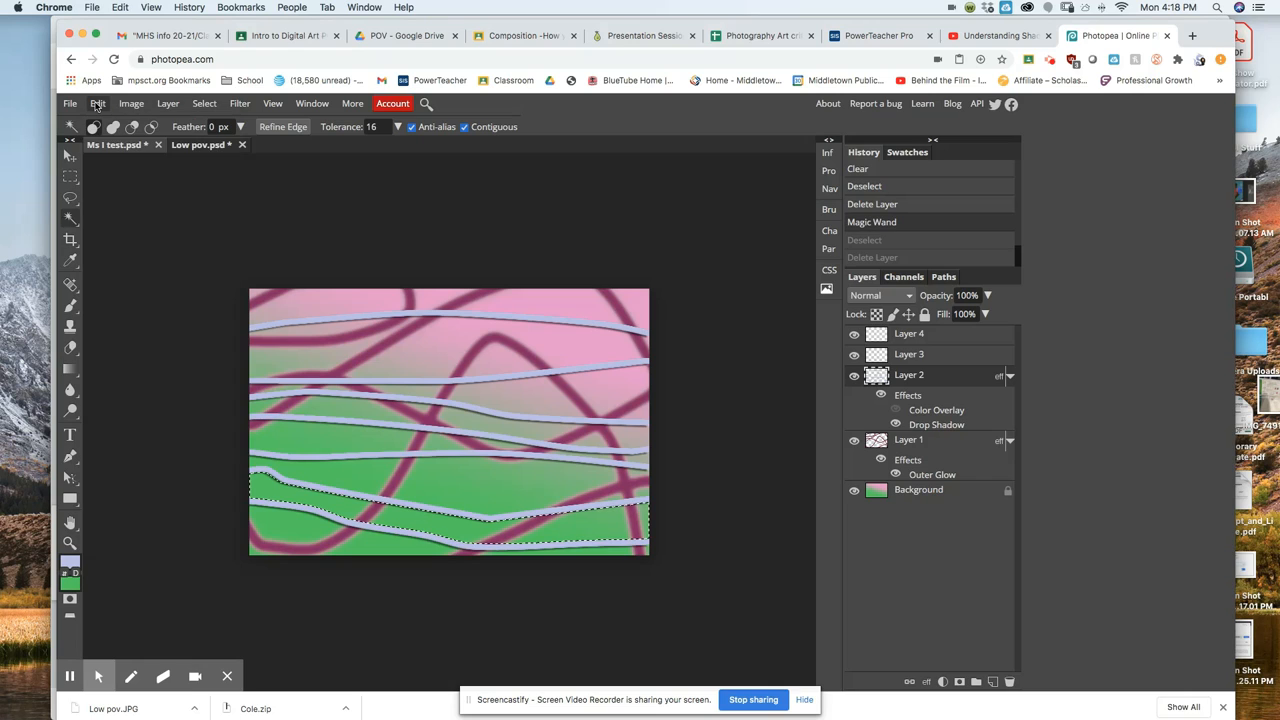
pyautogui.click(97, 104)
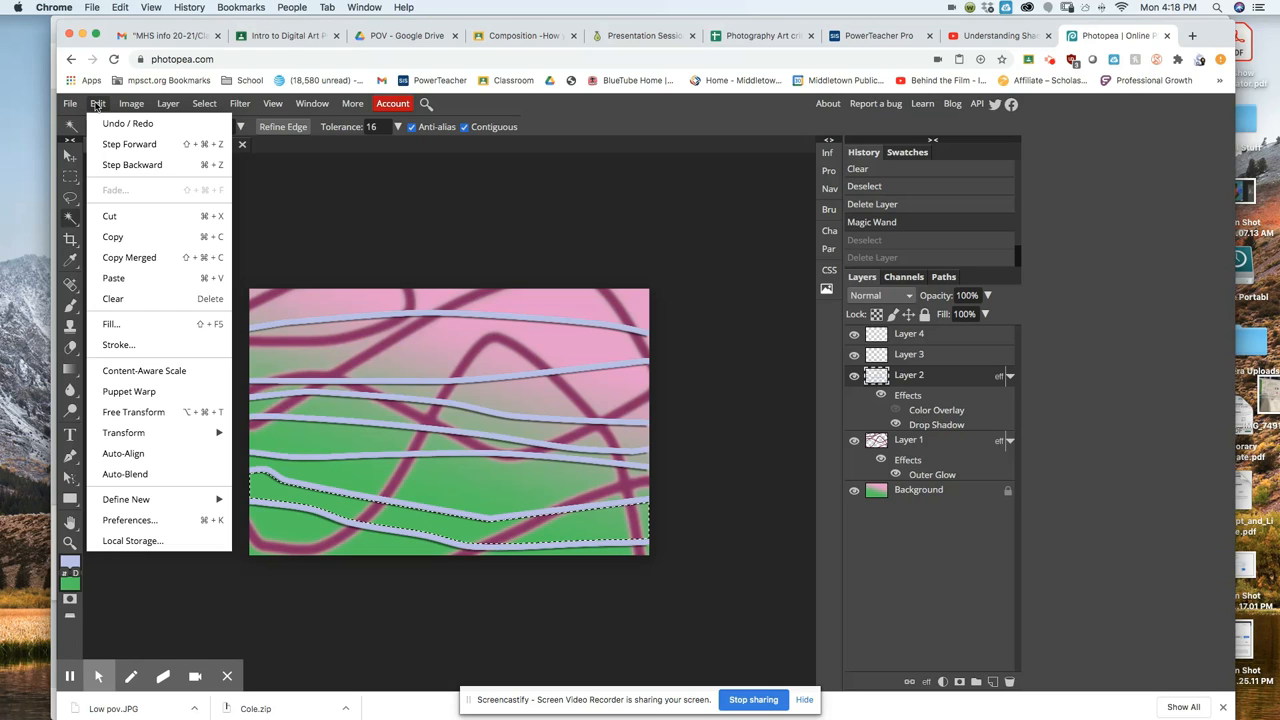
pyautogui.click(118, 164)
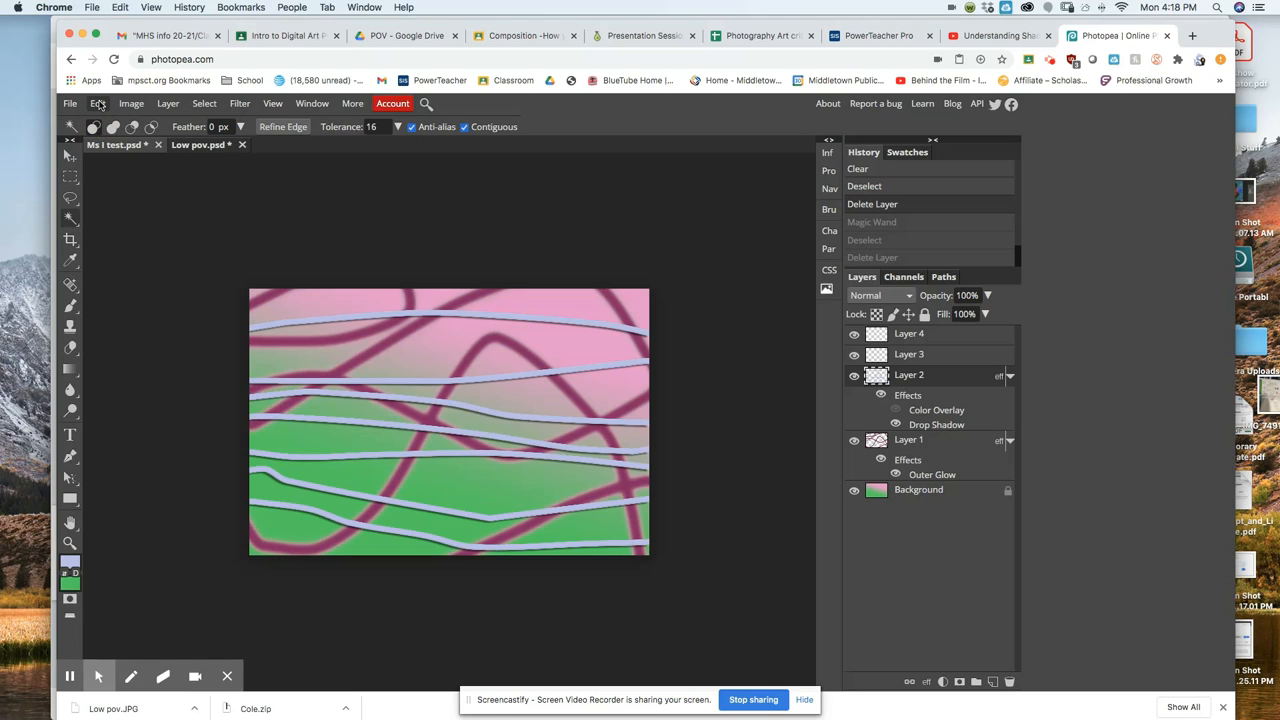
pyautogui.click(98, 104)
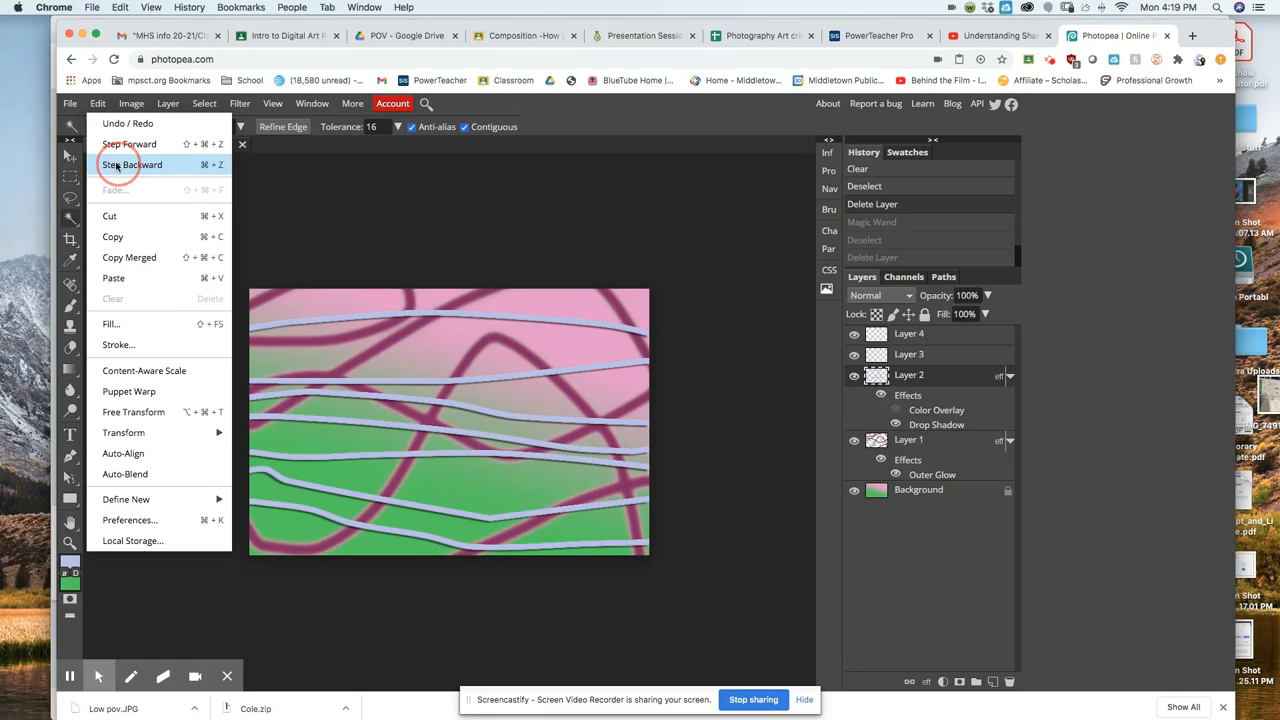
pyautogui.click(116, 166)
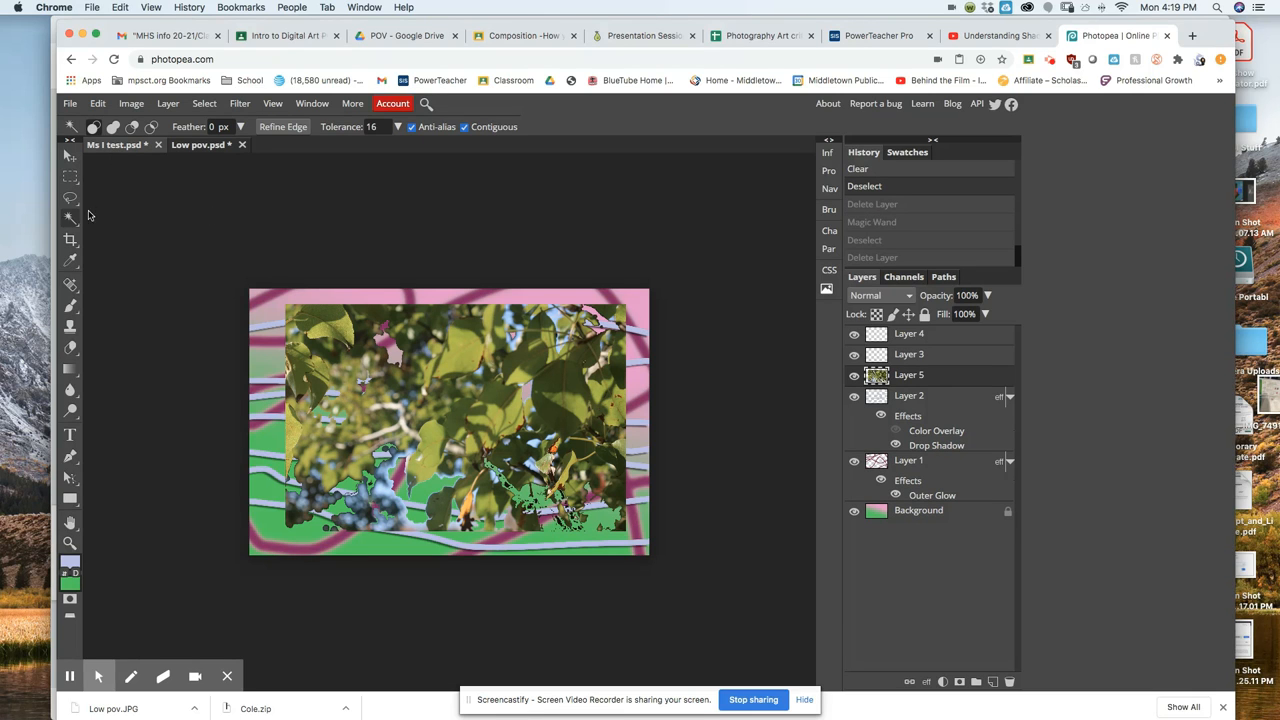
# Erase four more Magic Wand patches from the leaf photo on Layer 5.
pyautogui.click(384, 488)
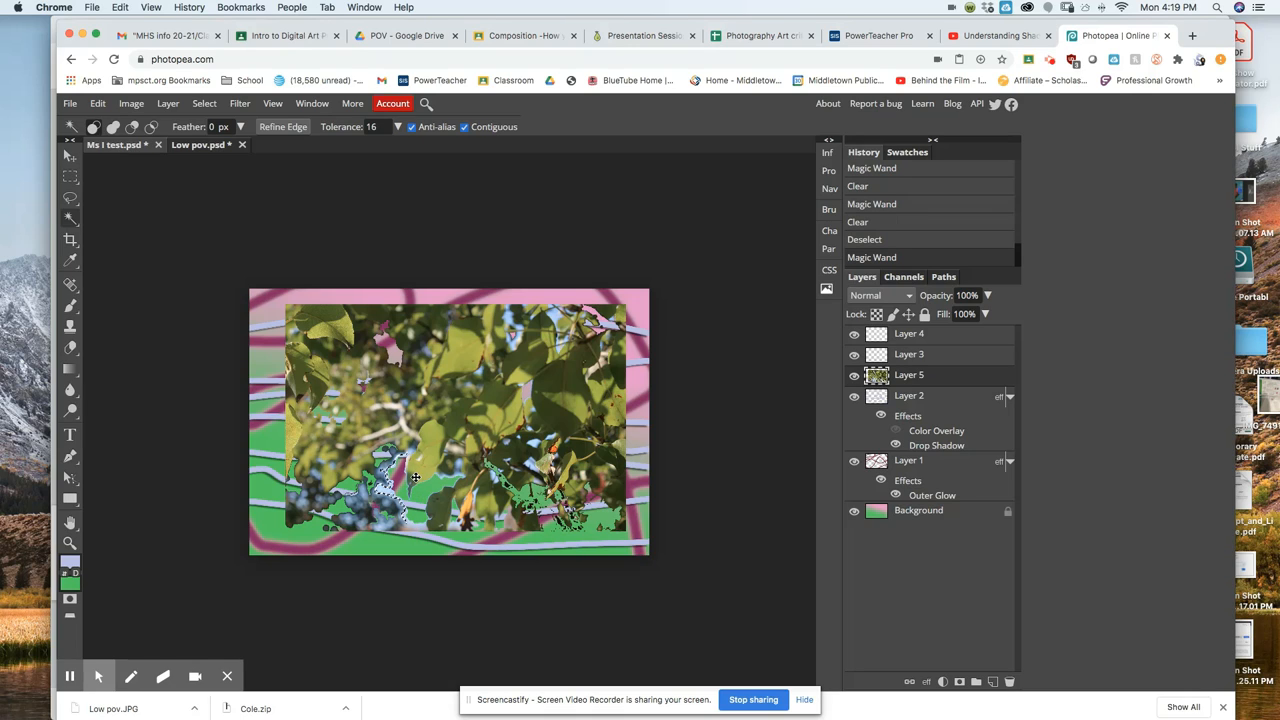
pyautogui.press('Delete')
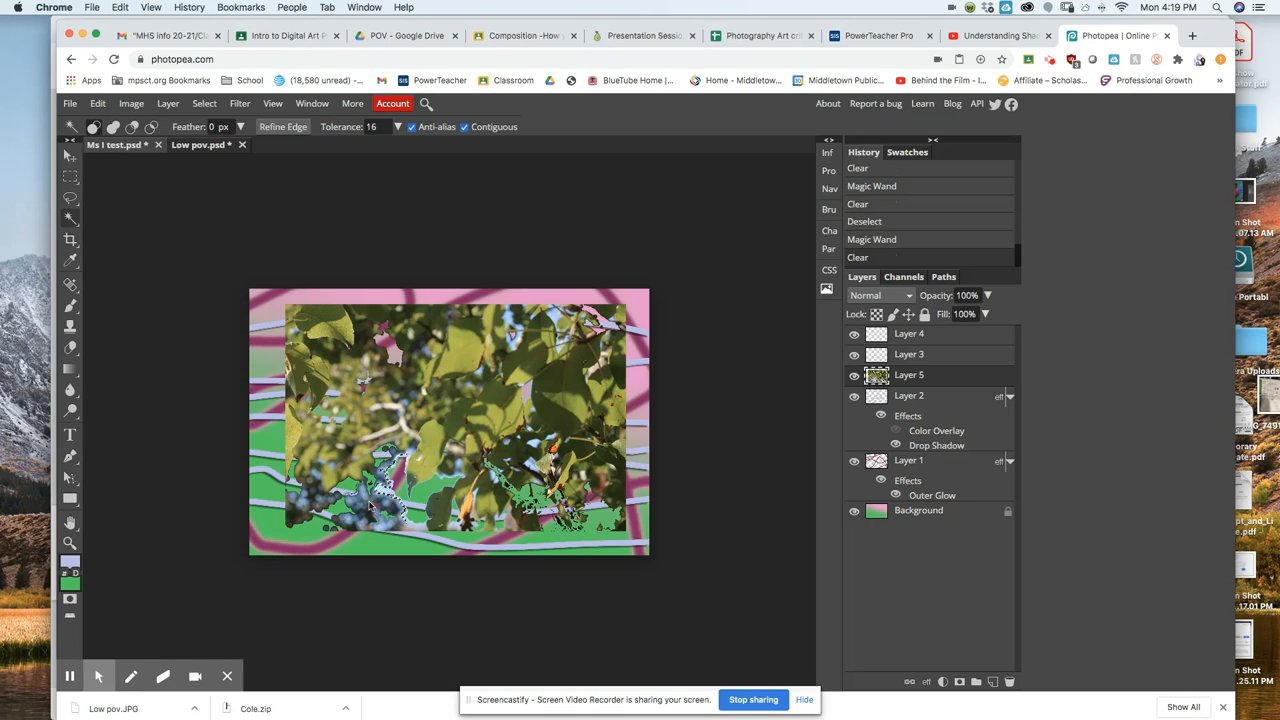
pyautogui.click(364, 512)
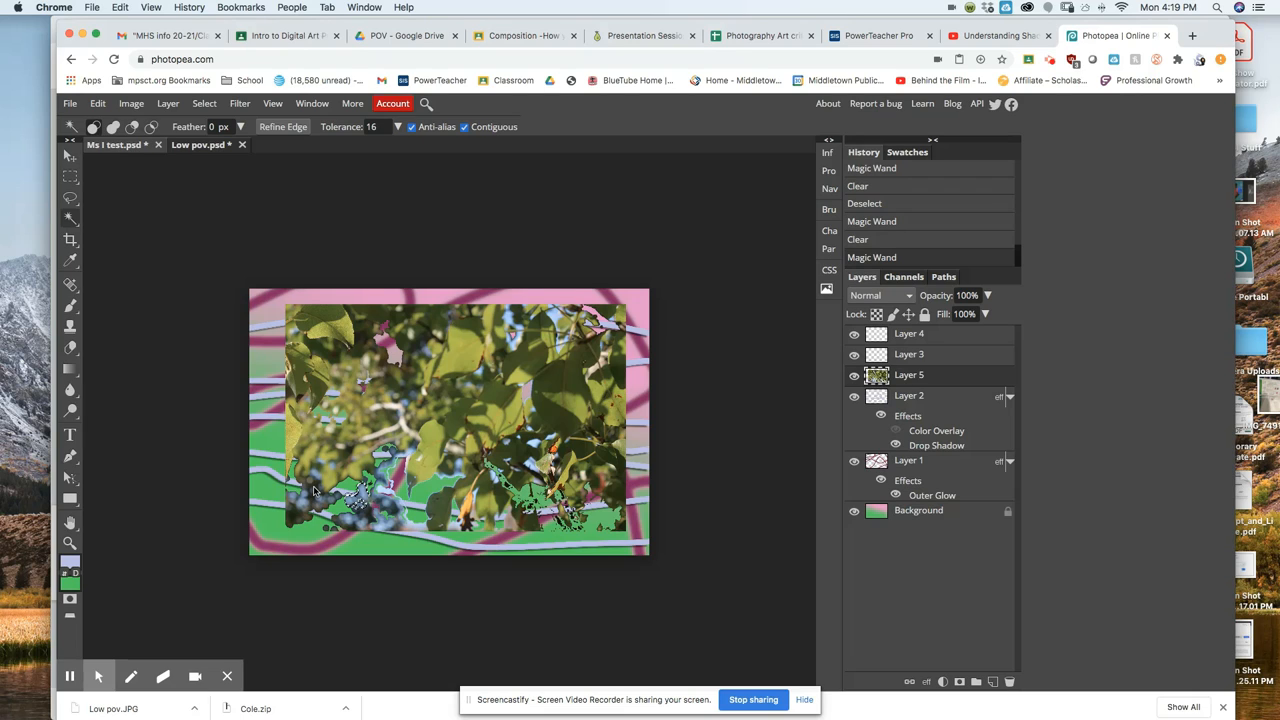
pyautogui.press('Delete')
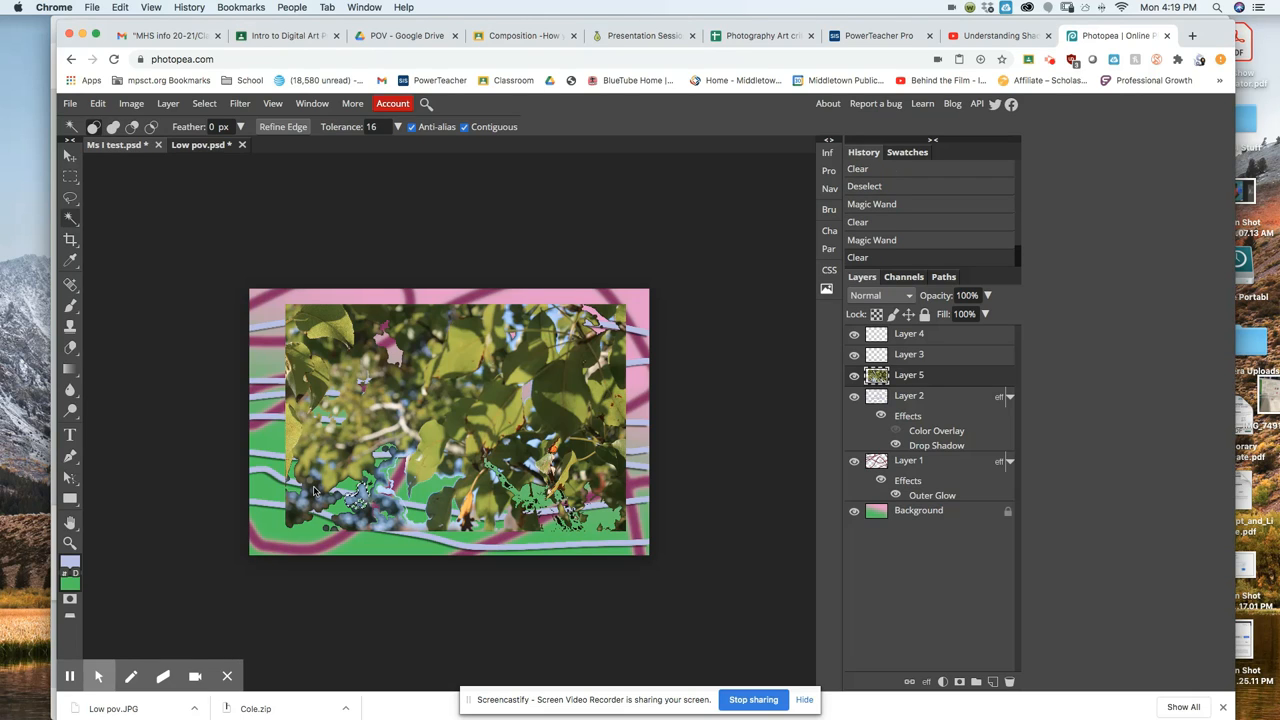
pyautogui.click(313, 490)
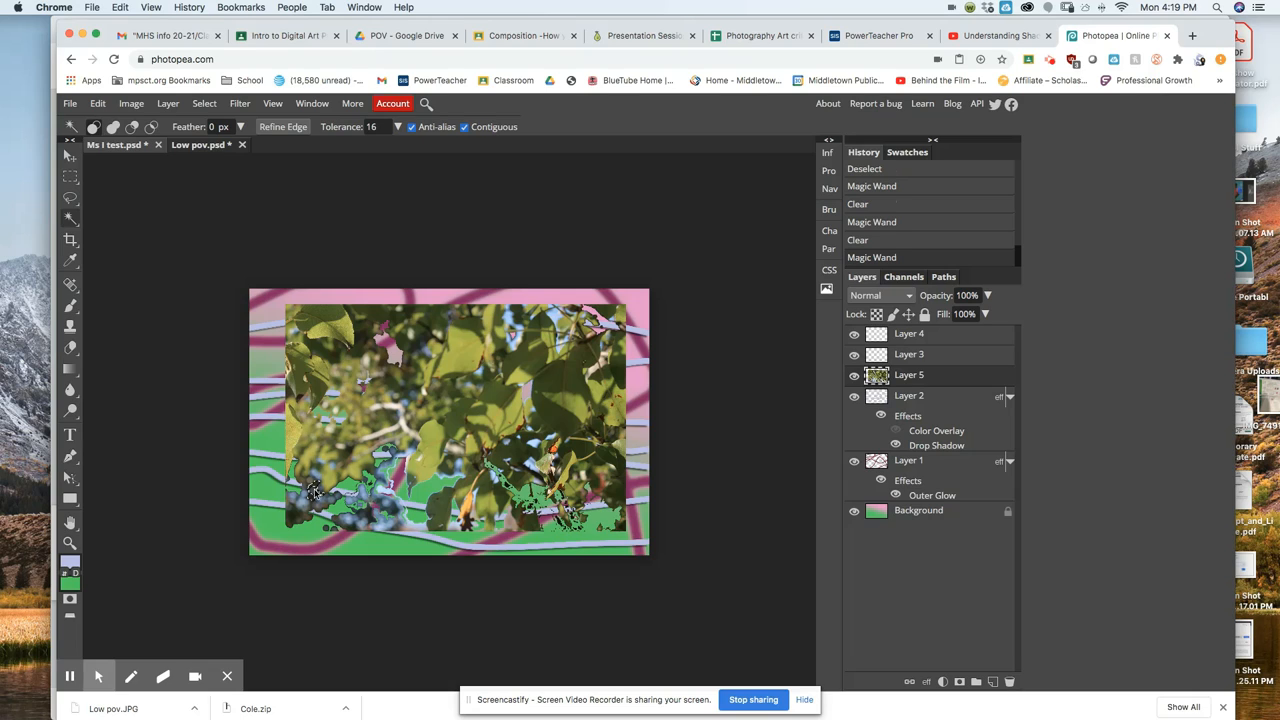
pyautogui.click(314, 492)
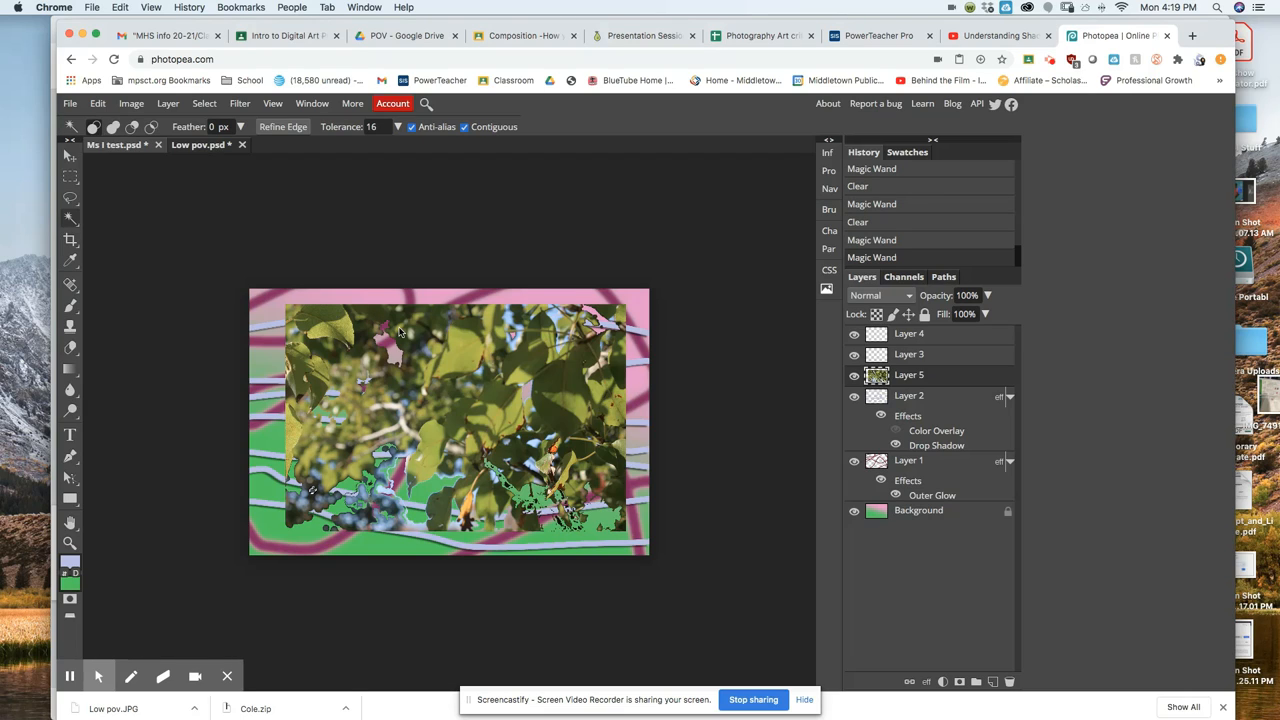
pyautogui.press('Delete')
pyautogui.click(363, 340)
pyautogui.press('Delete')
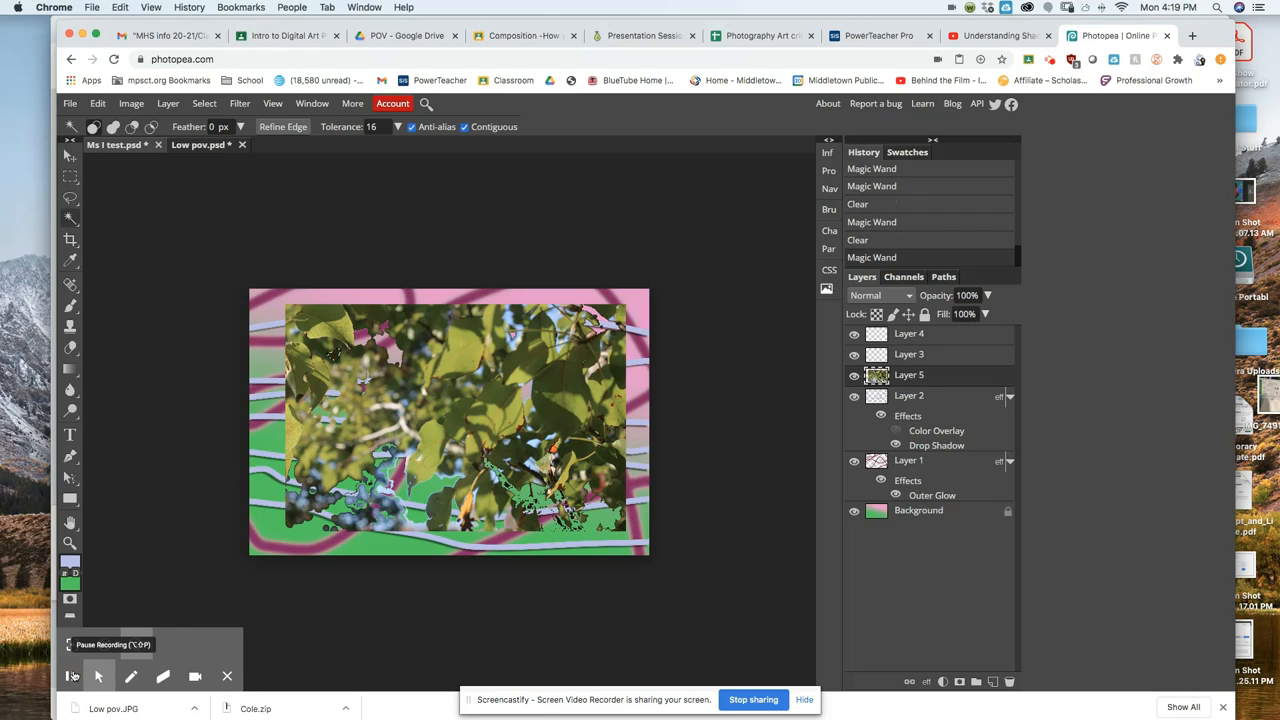
pyautogui.click(71, 677)
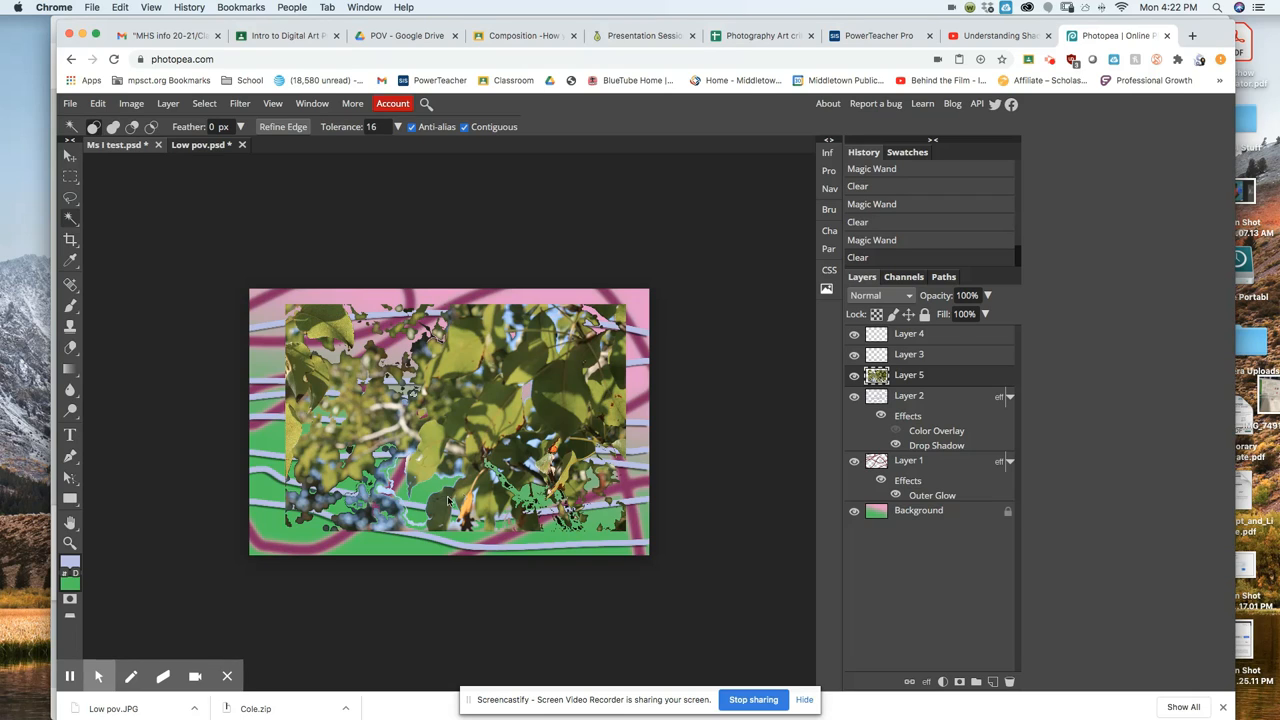
pyautogui.click(70, 217)
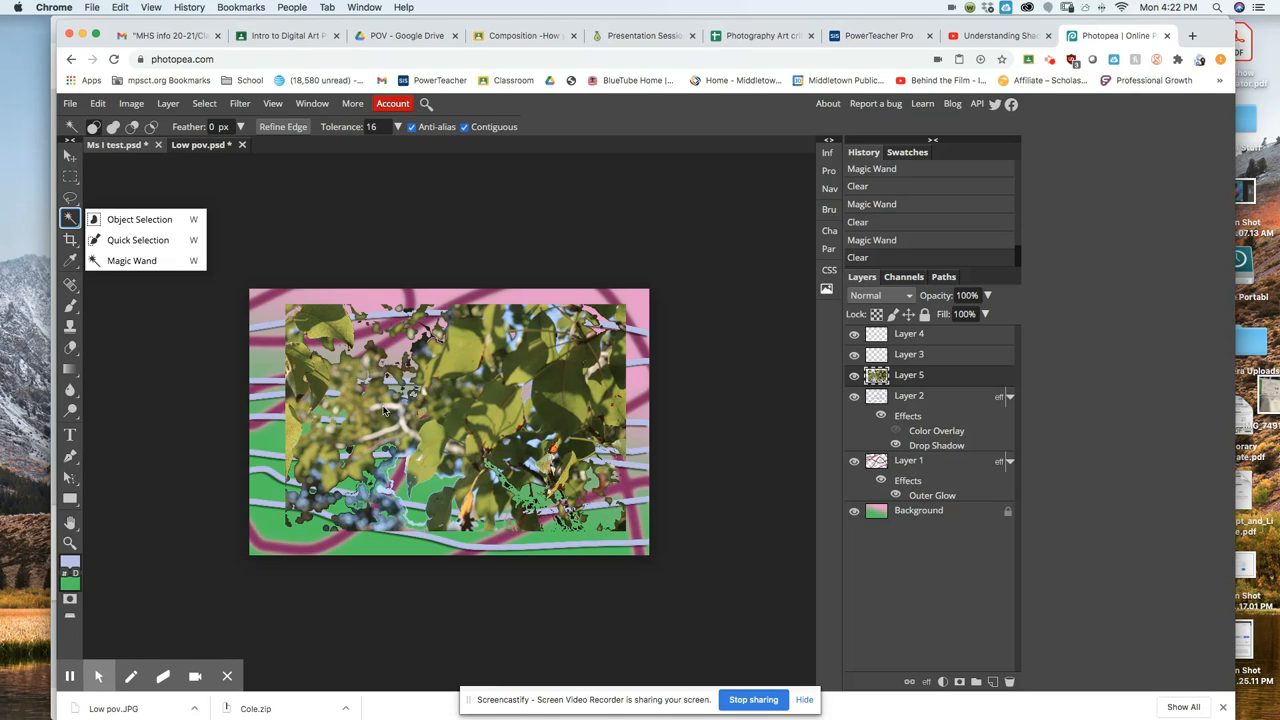
pyautogui.click(310, 225)
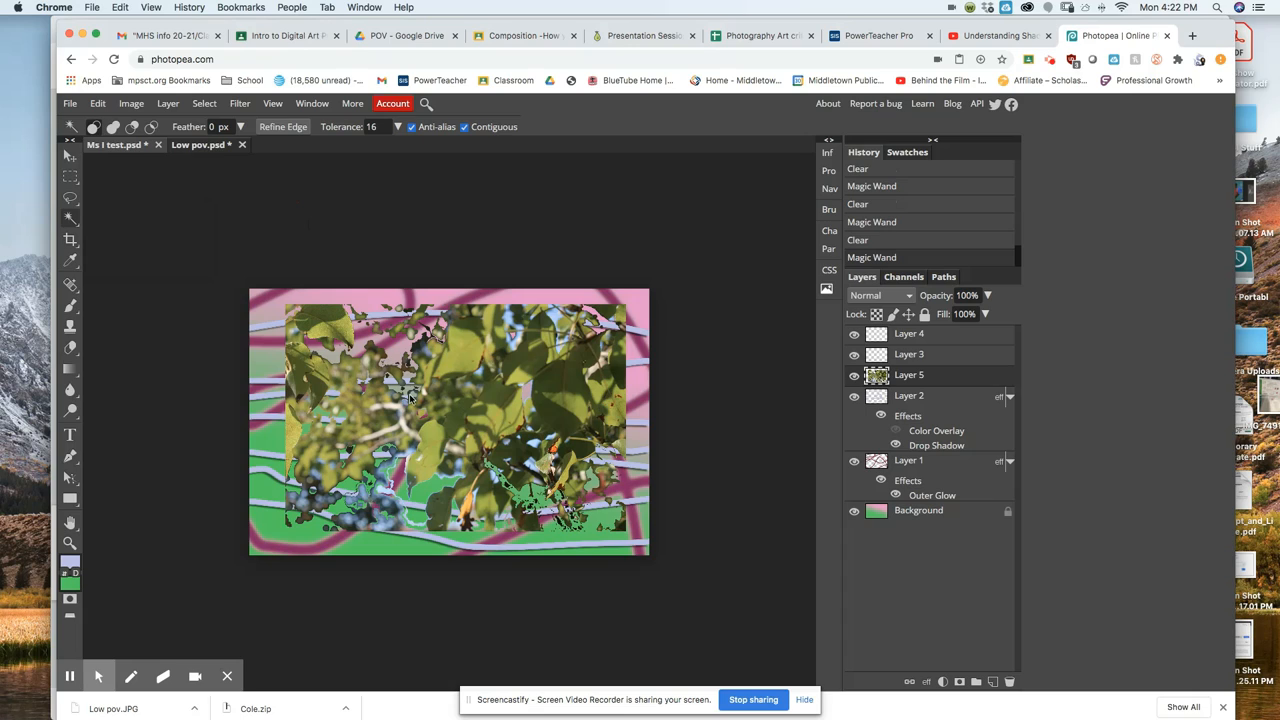
pyautogui.click(207, 104)
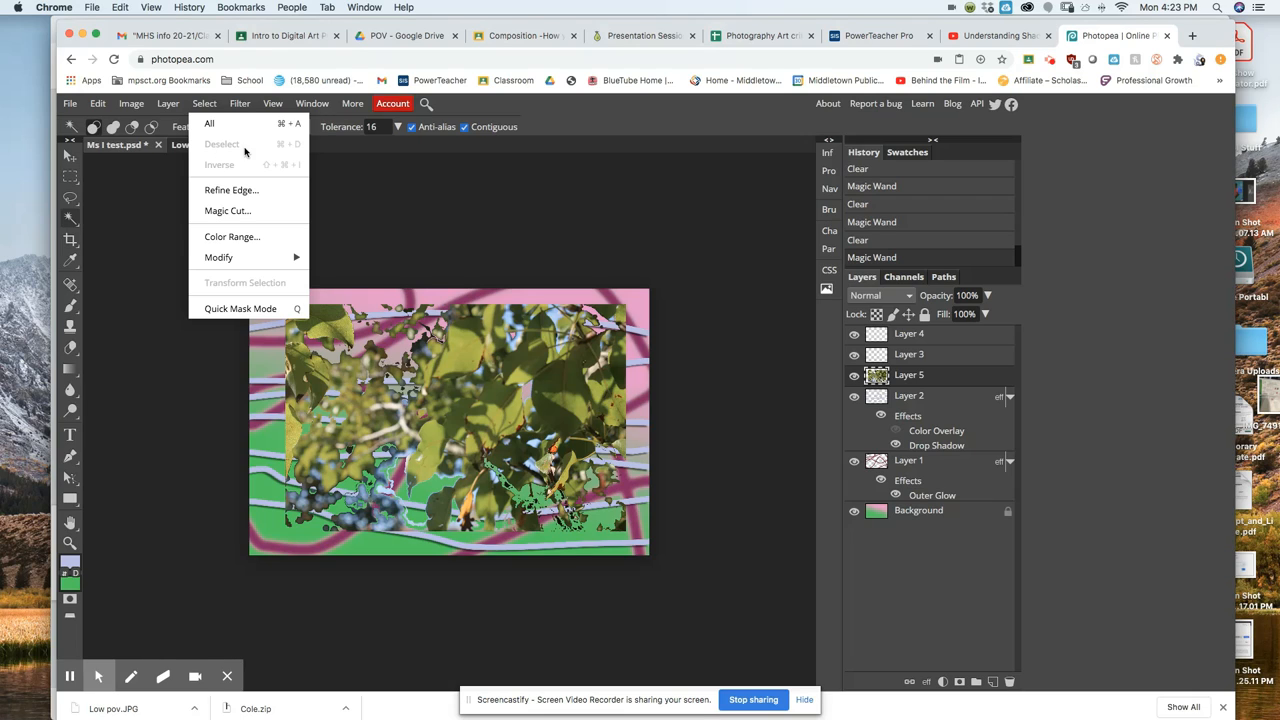
pyautogui.click(412, 235)
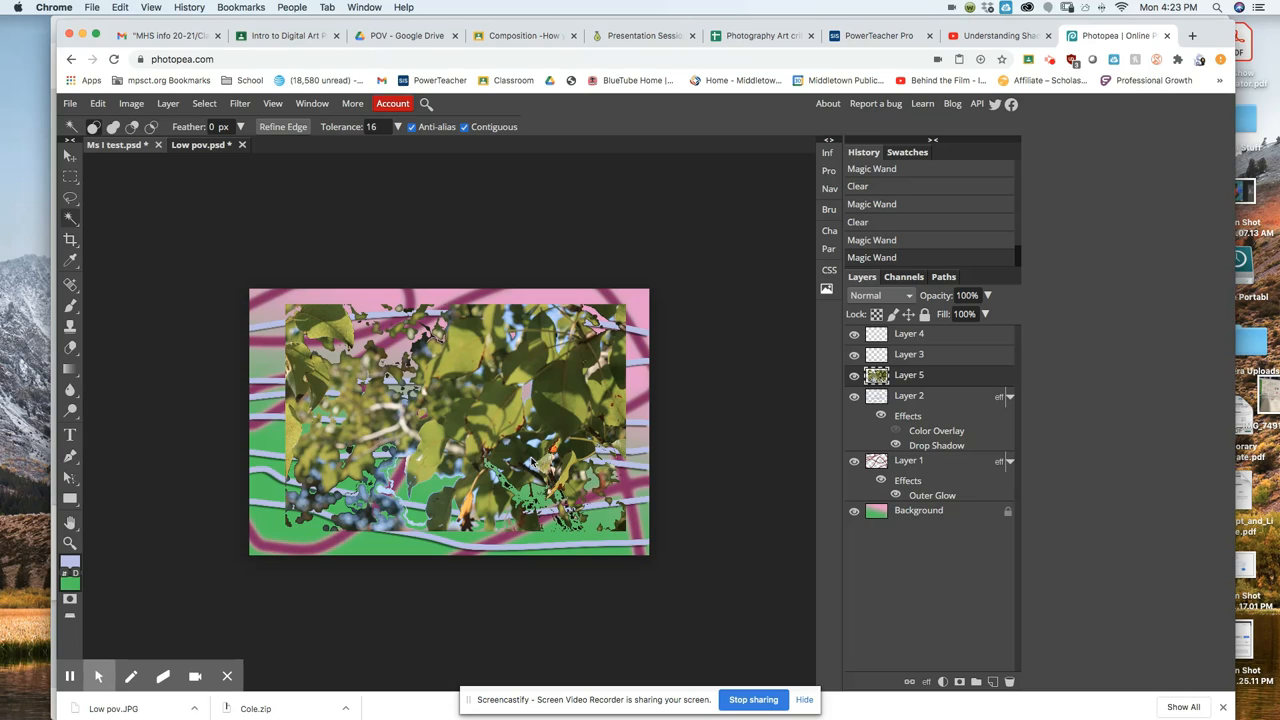
# Preview Texture > Stained Glass (cell size 10, border 4) in the Filter Gallery on the leaf photo.
pyautogui.click(241, 104)
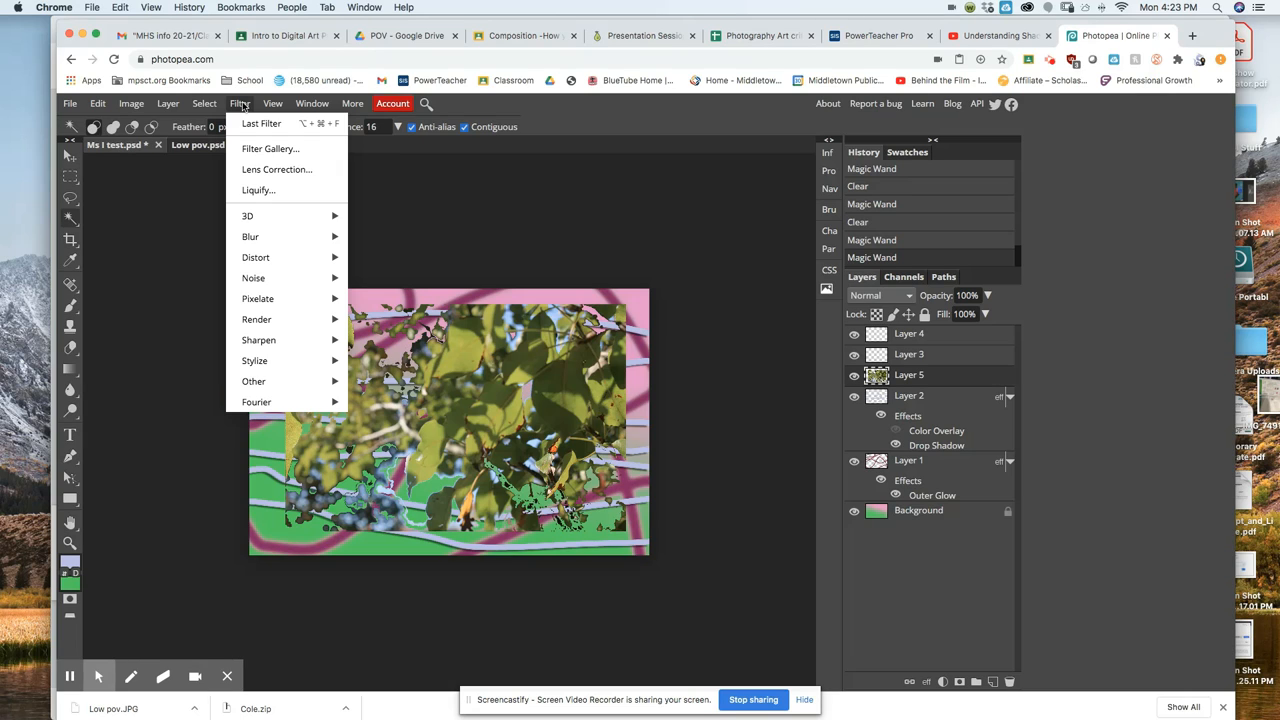
pyautogui.click(272, 150)
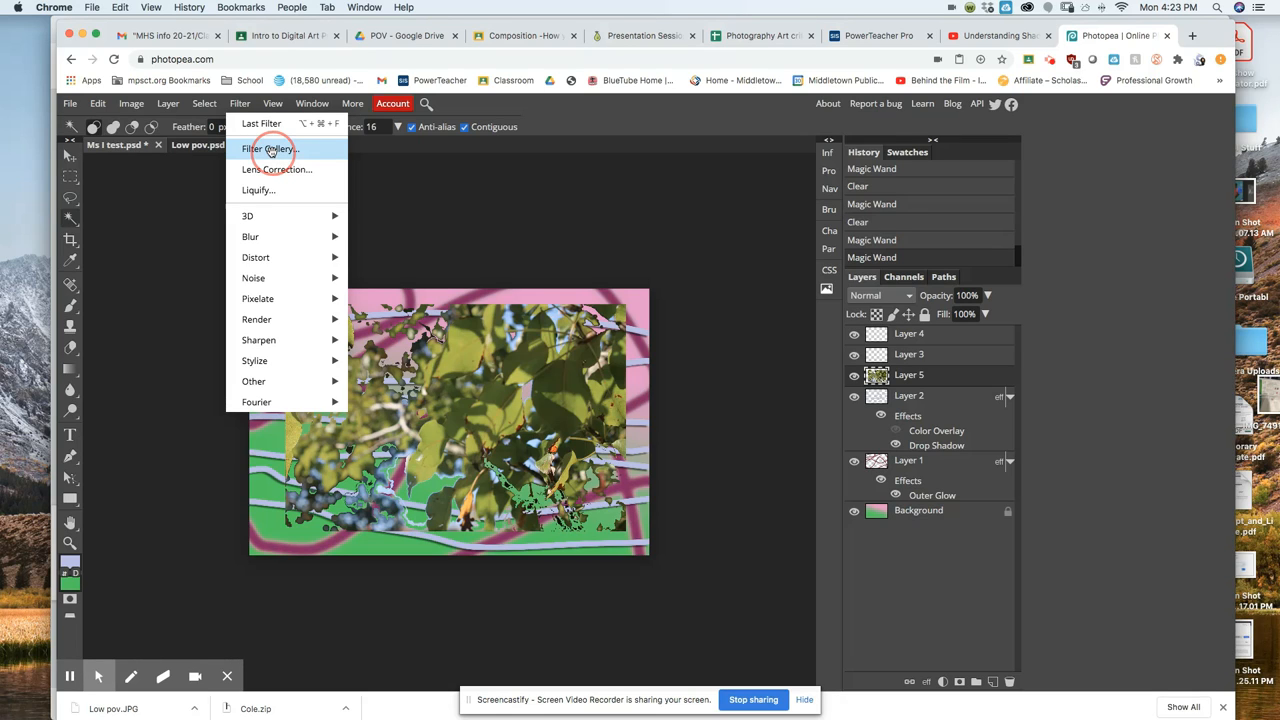
pyautogui.click(270, 150)
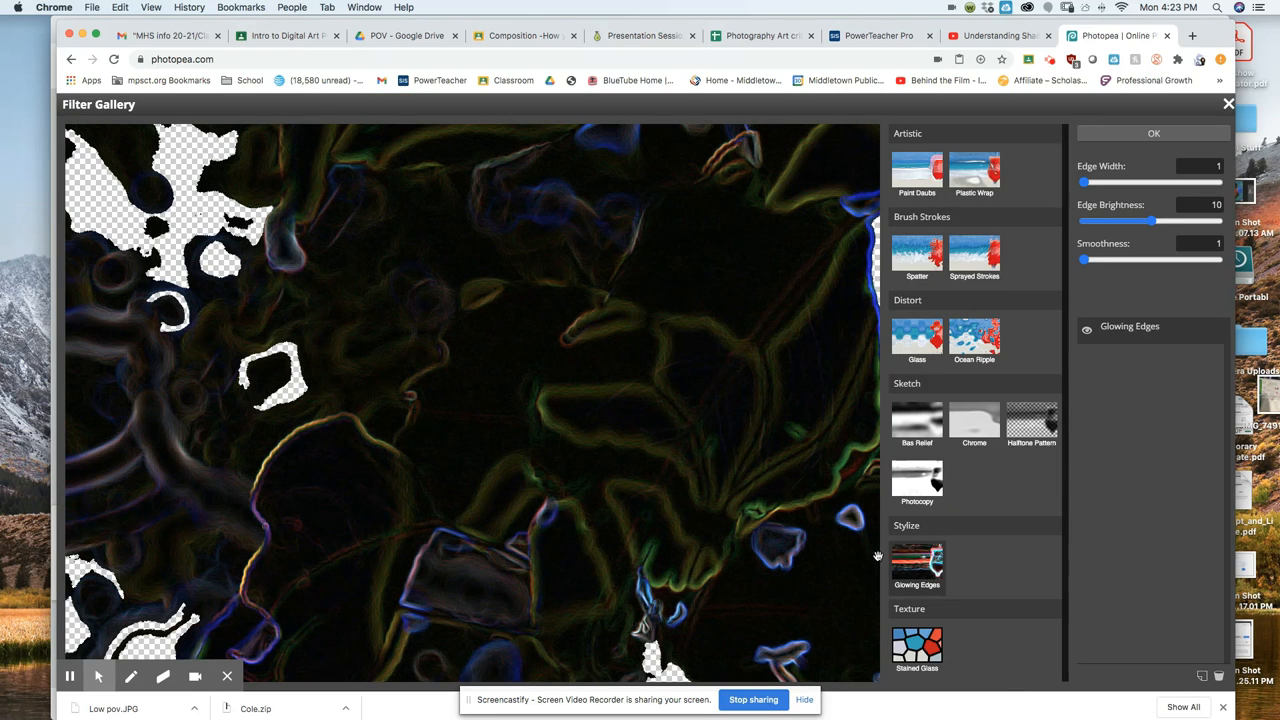
pyautogui.scroll(-5, 795, 532)
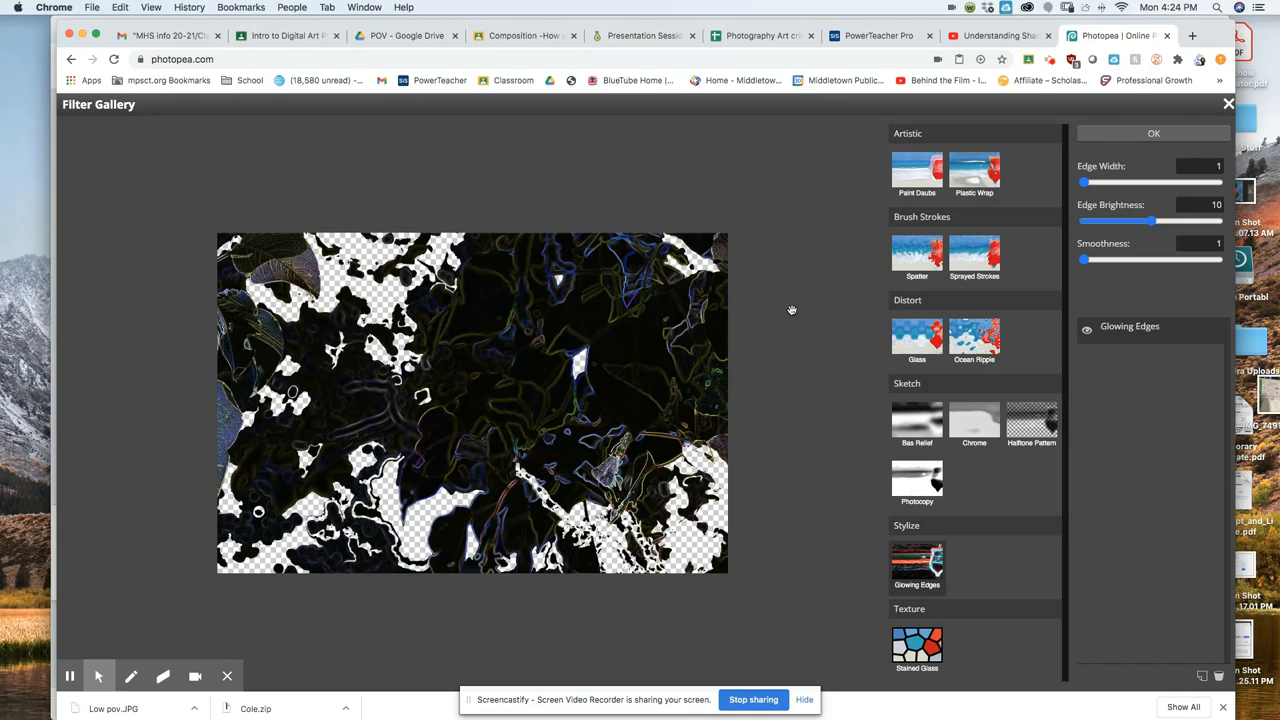
pyautogui.click(926, 650)
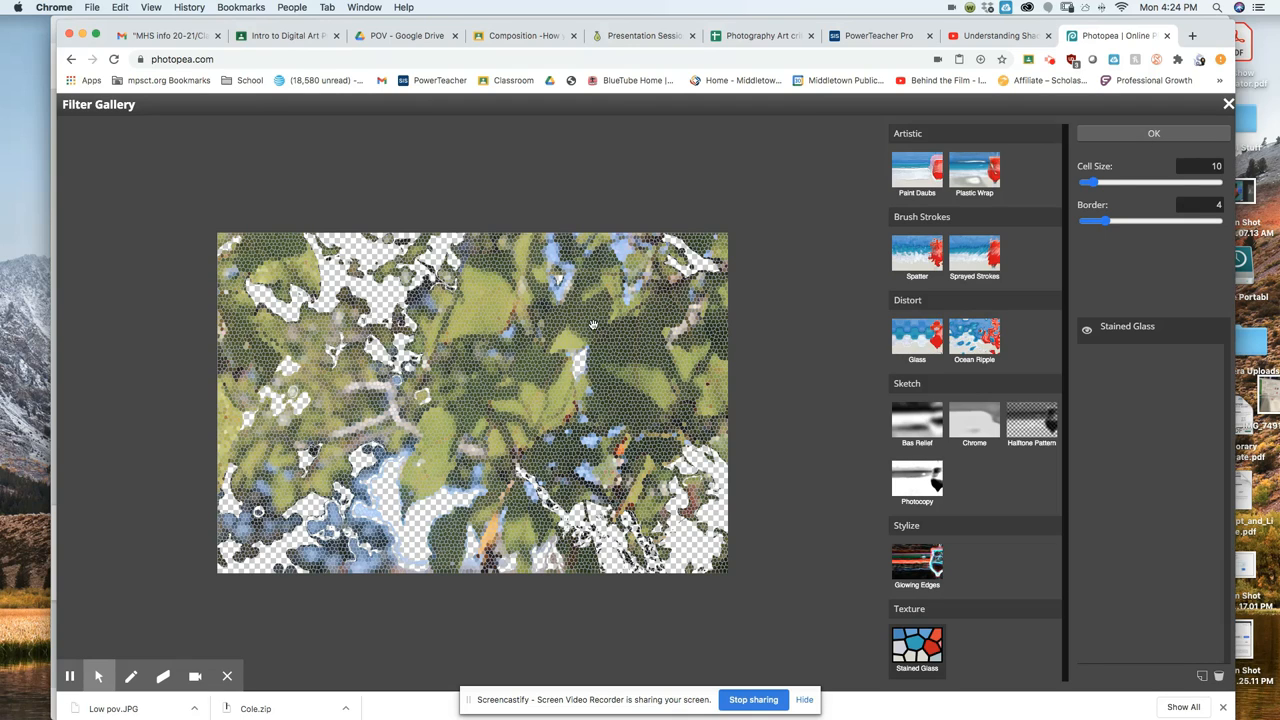
pyautogui.click(1153, 135)
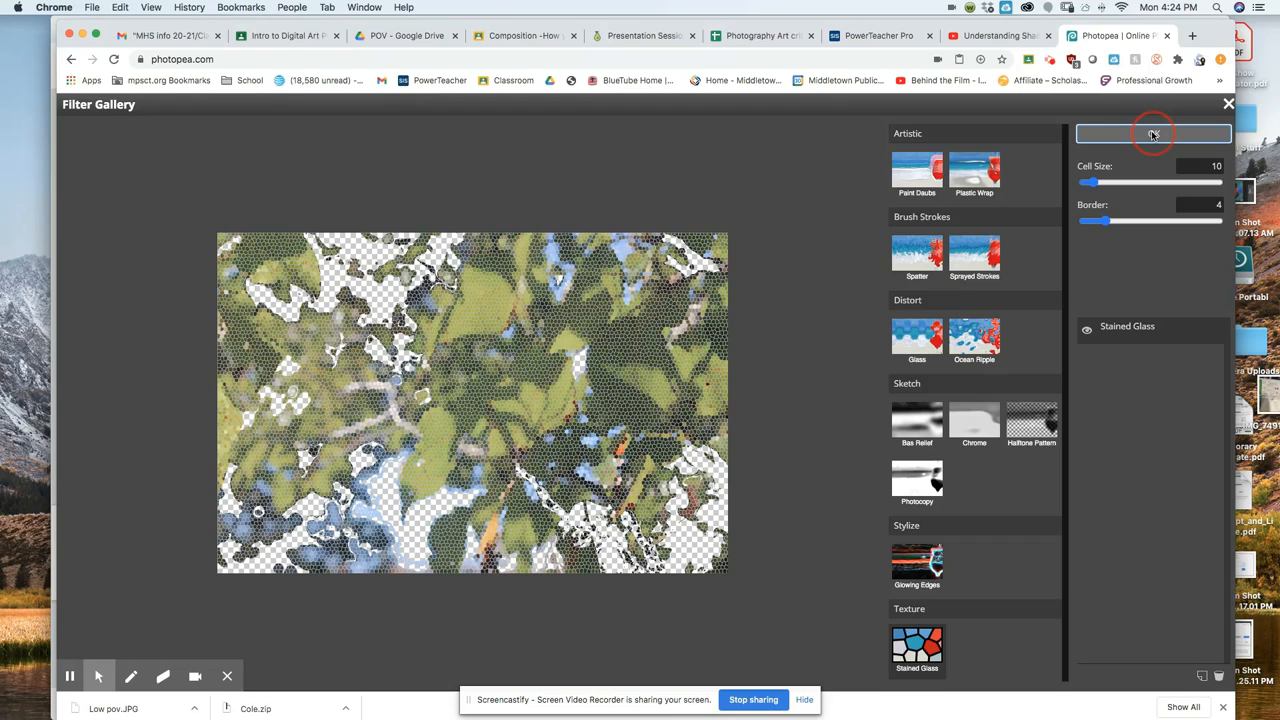
# Apply the Stained Glass filter, then make Layer 3 active with the Paint Bucket Tool.
pyautogui.click(1153, 135)
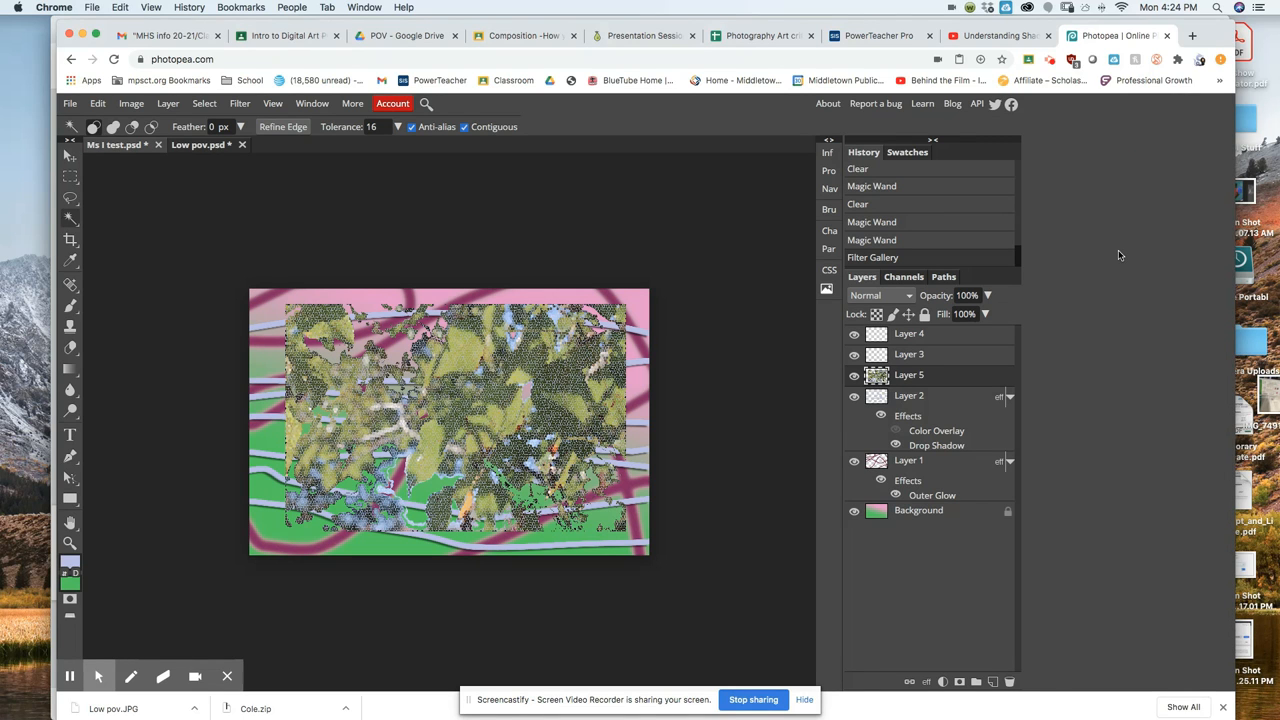
pyautogui.click(941, 358)
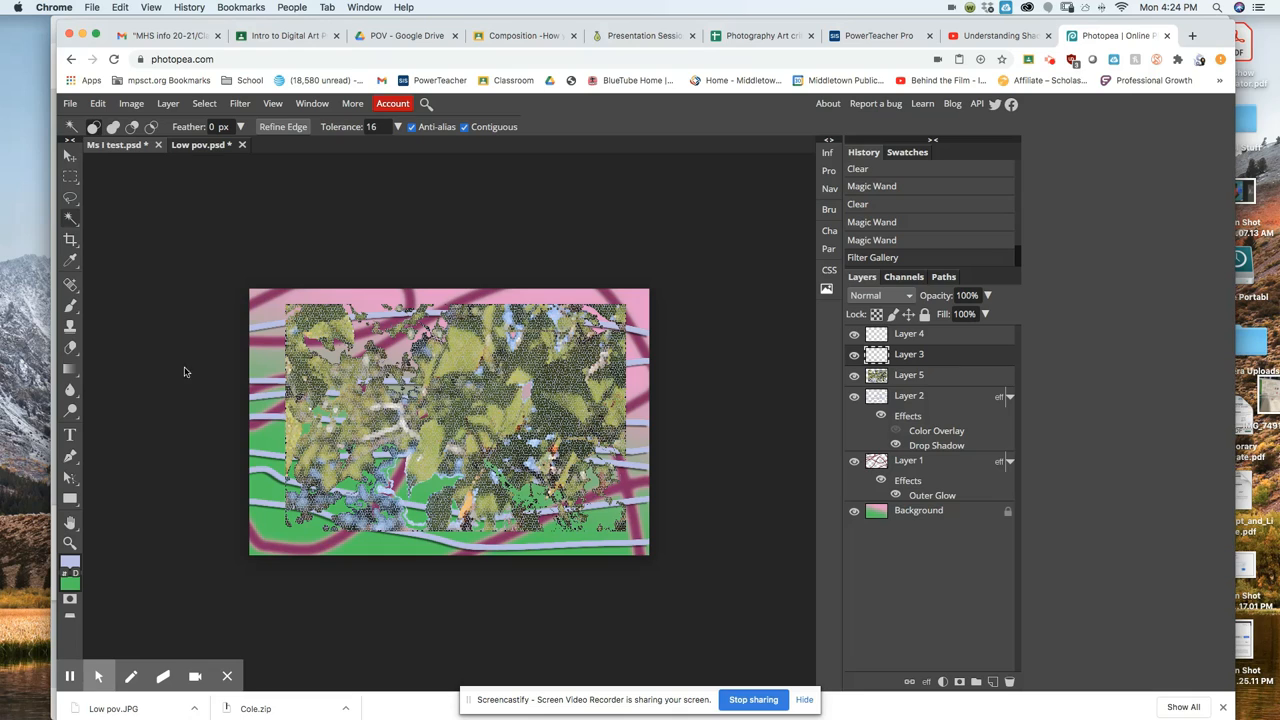
pyautogui.click(72, 373)
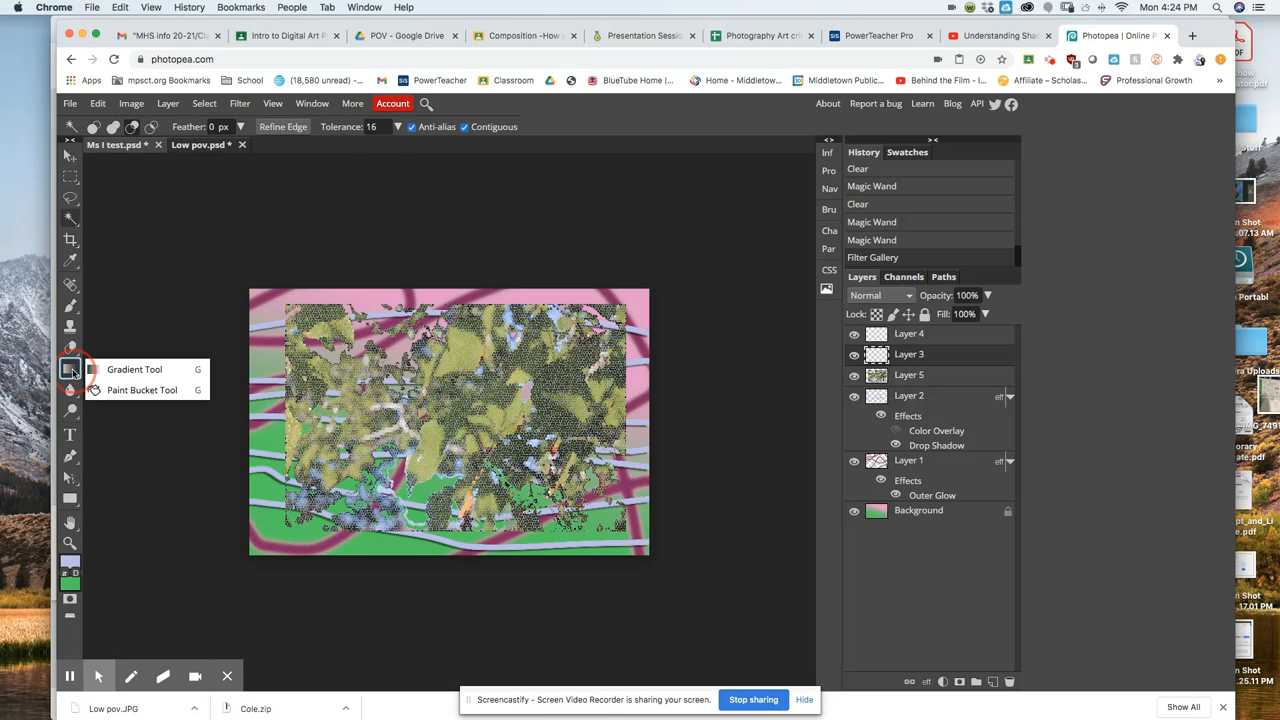
pyautogui.click(121, 390)
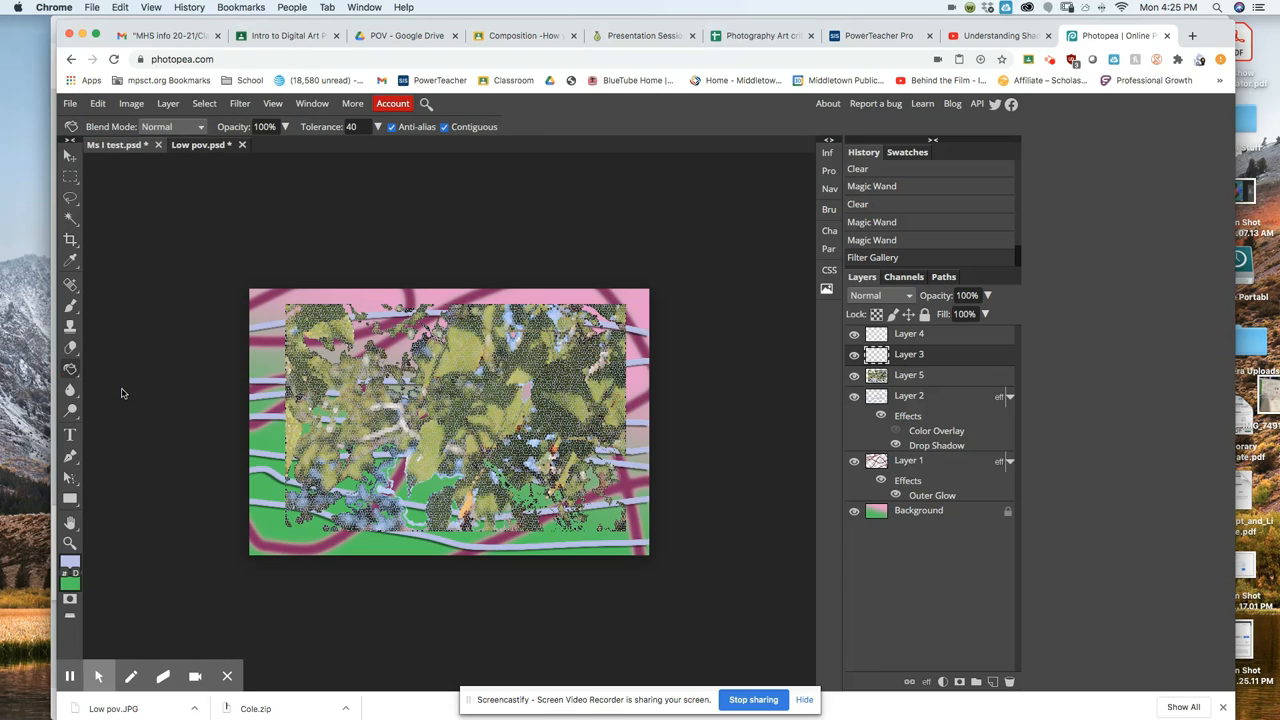
# Set the foreground colour to pale yellow f3eda0 in the Color Picker.
pyautogui.click(71, 564)
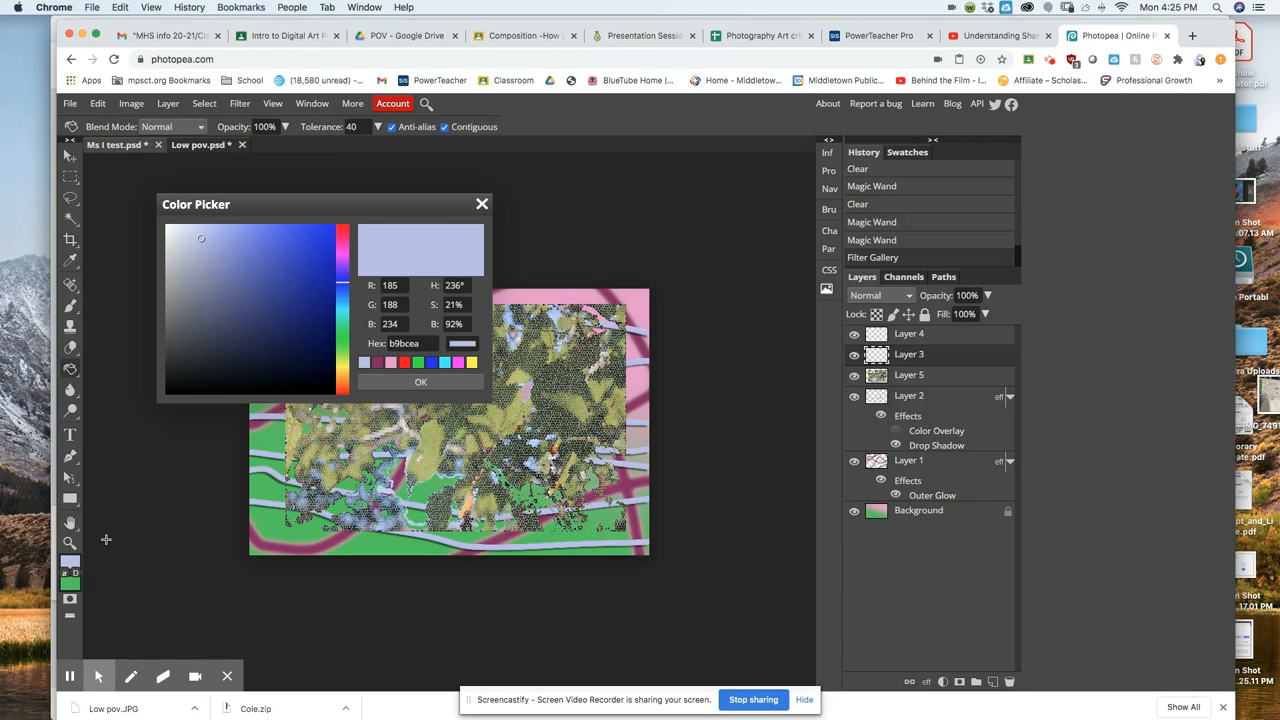
pyautogui.click(340, 371)
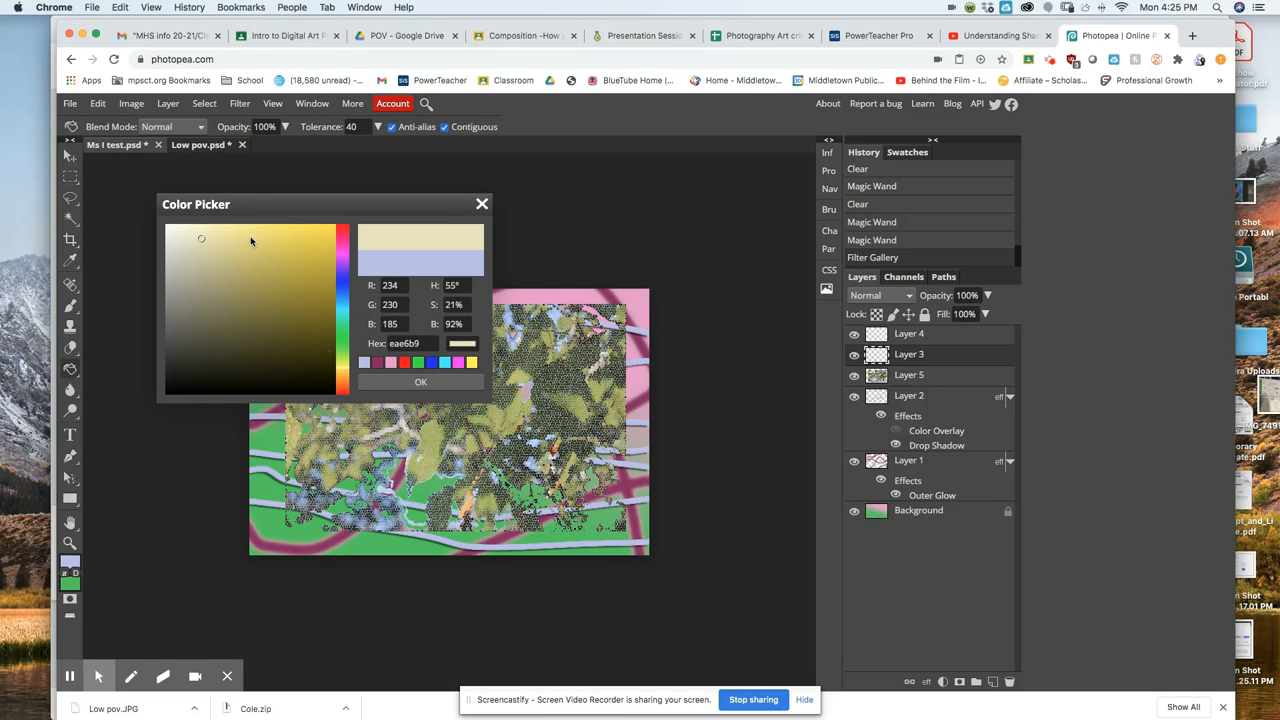
pyautogui.click(223, 232)
pyautogui.click(422, 383)
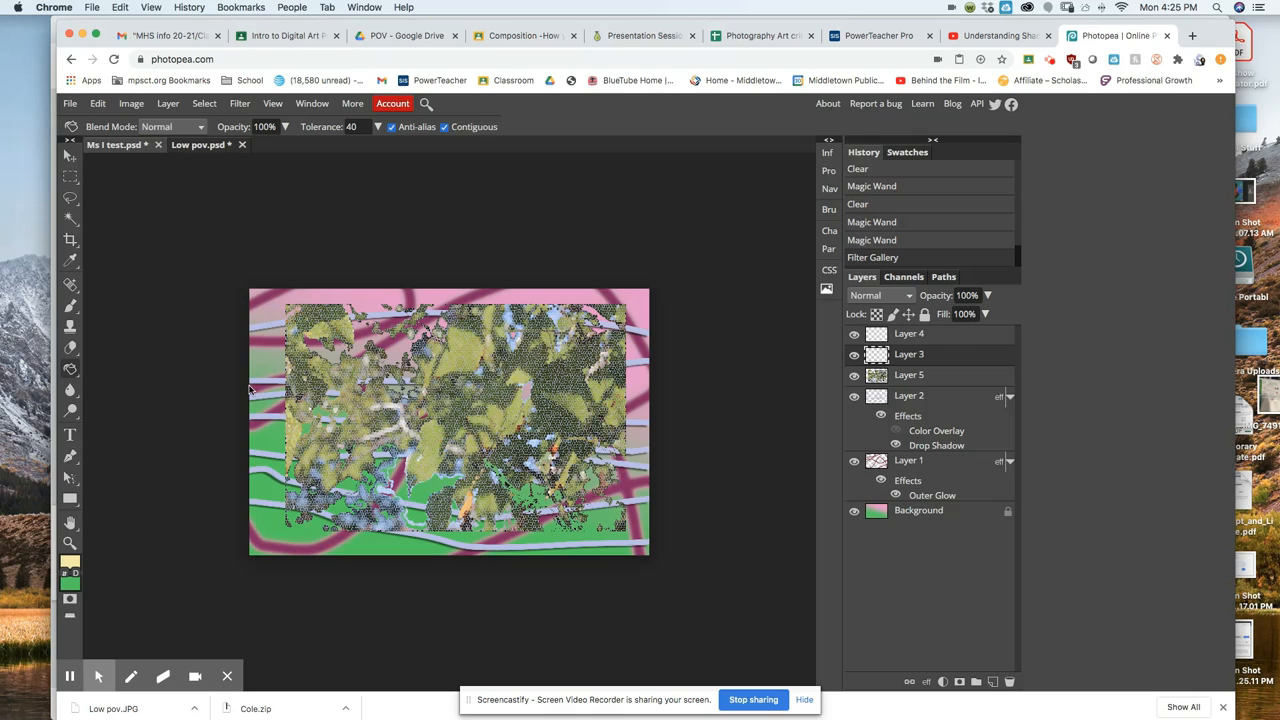
# Paint-bucket fill the whole of Layer 3 with the pale yellow f3eda0.
pyautogui.click(465, 393)
pyautogui.click(465, 394)
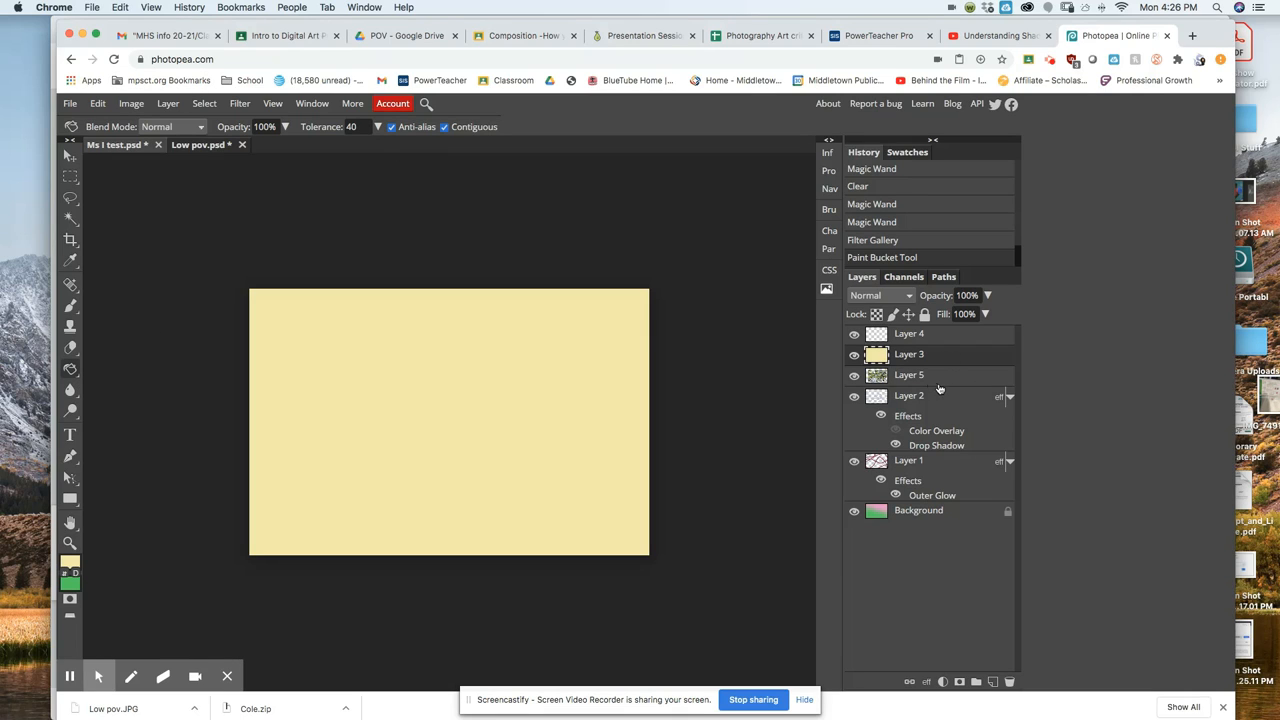
# Try Dissolve, Darken and Overlay on the yellow Layer 3, settling on Difference blending.
pyautogui.click(909, 297)
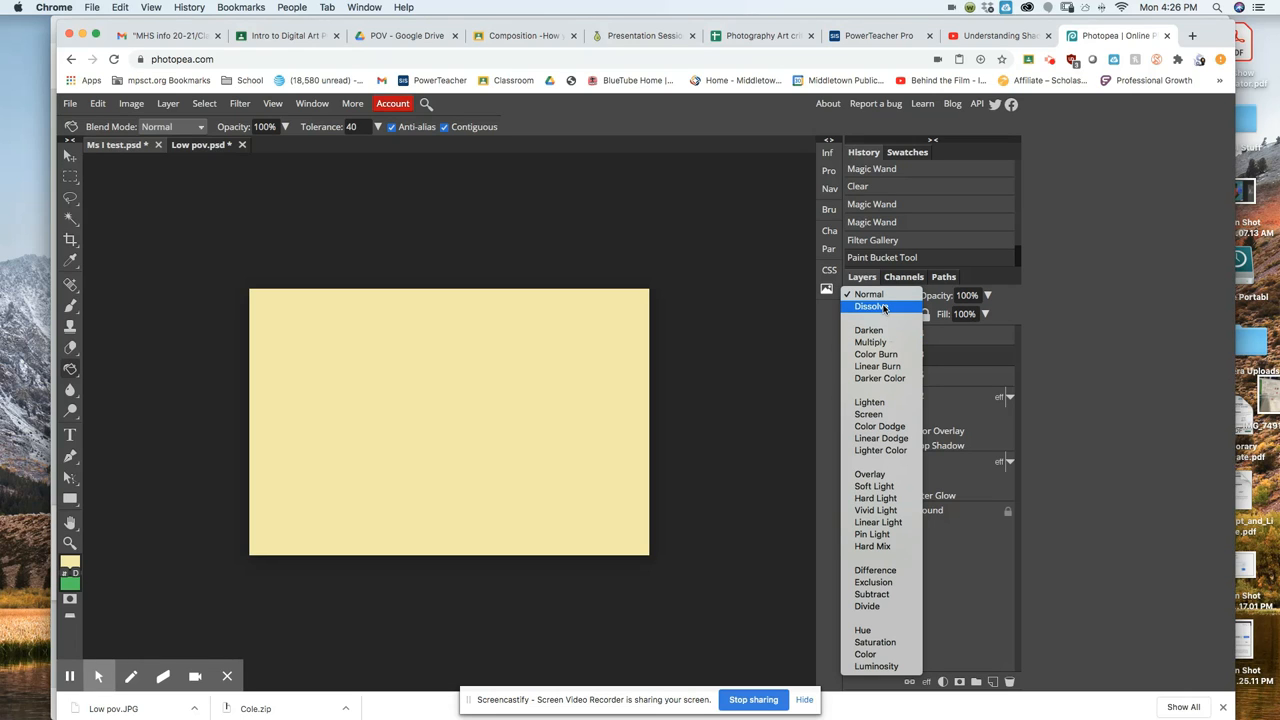
pyautogui.press('Escape')
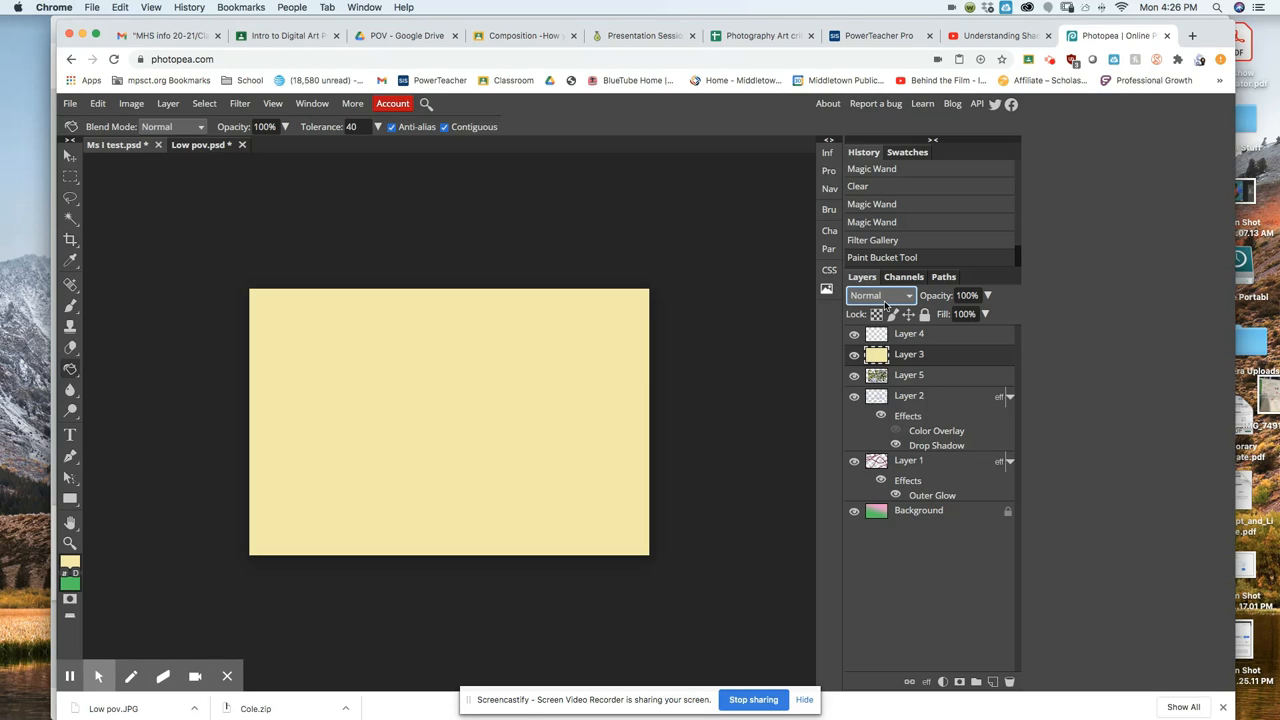
pyautogui.press('Down')
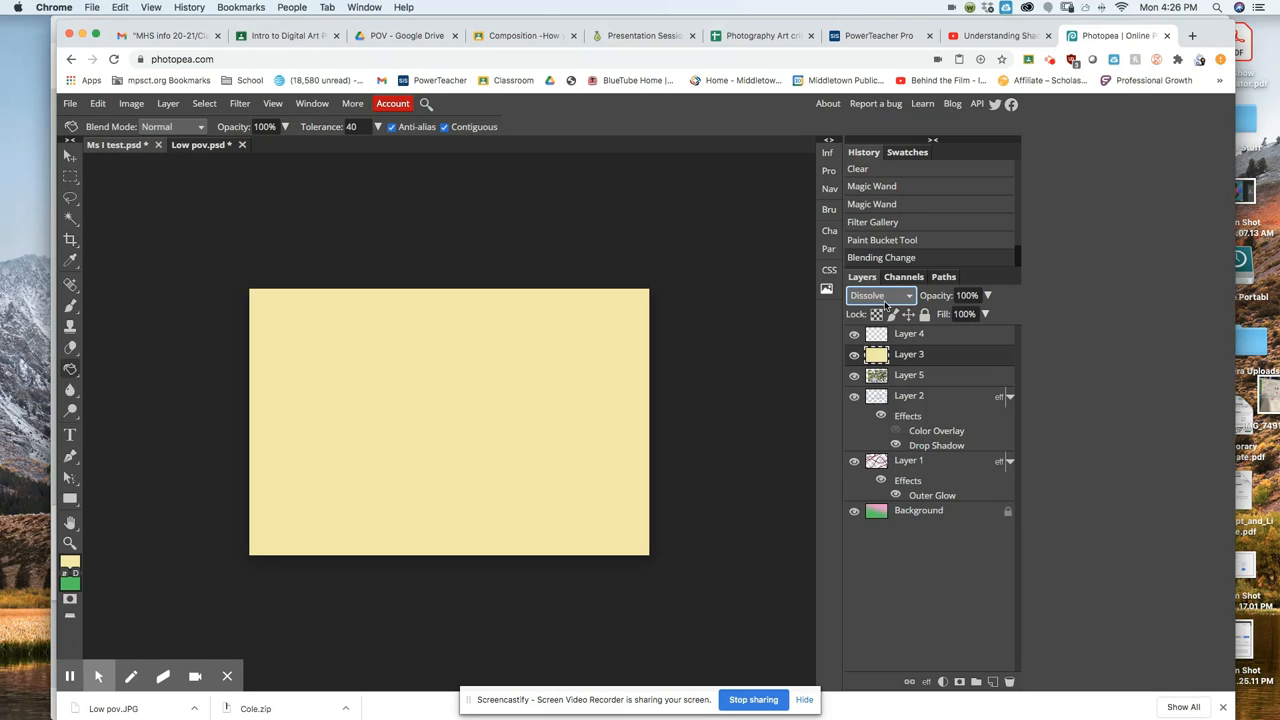
pyautogui.click(885, 303)
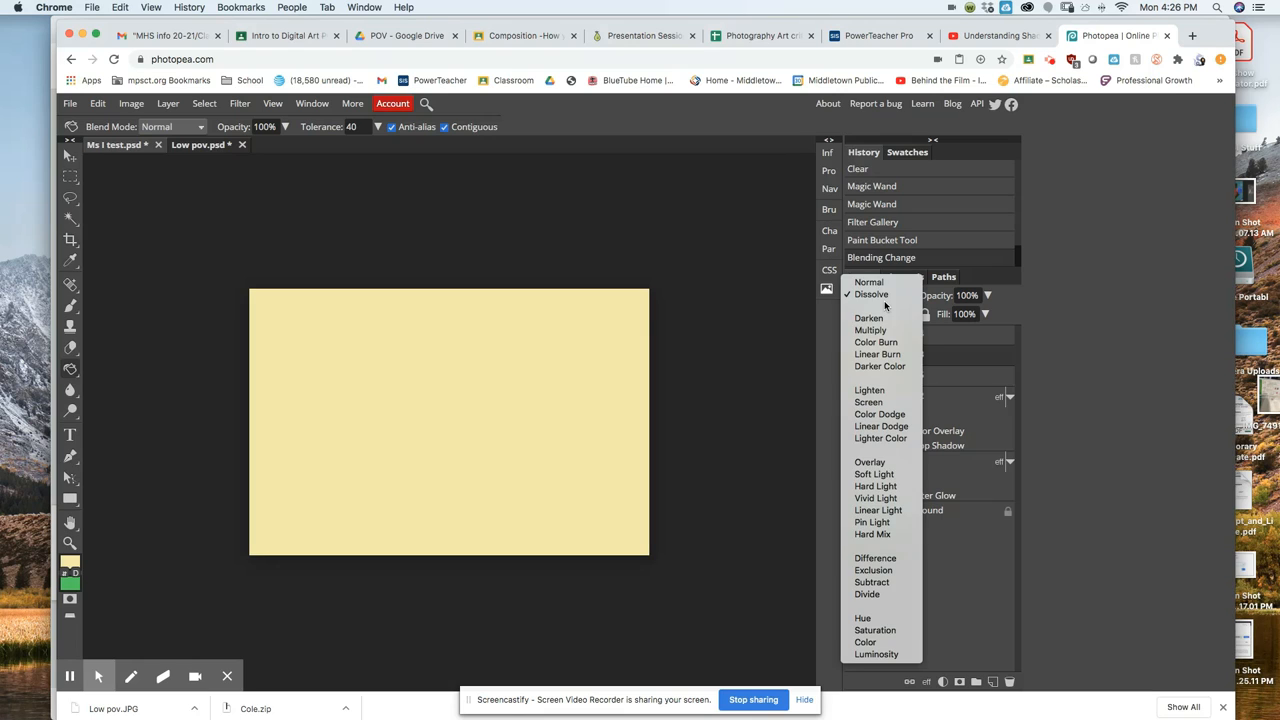
pyautogui.click(882, 320)
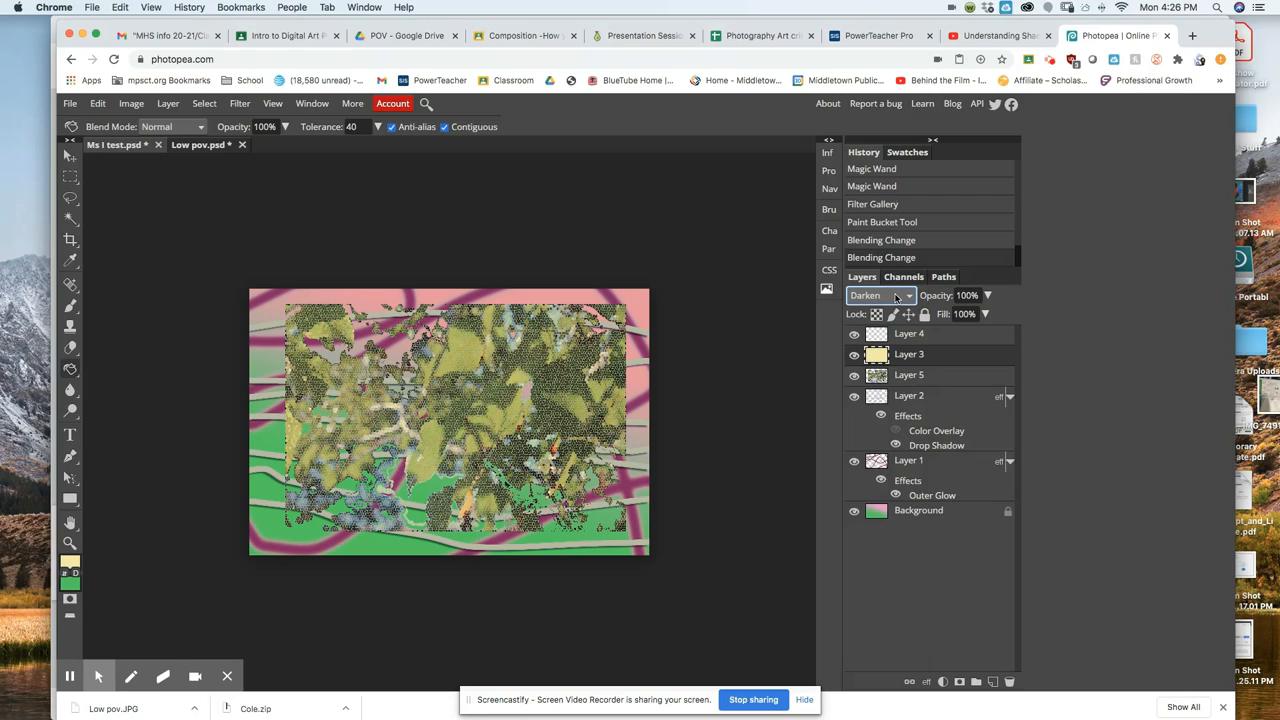
pyautogui.click(896, 298)
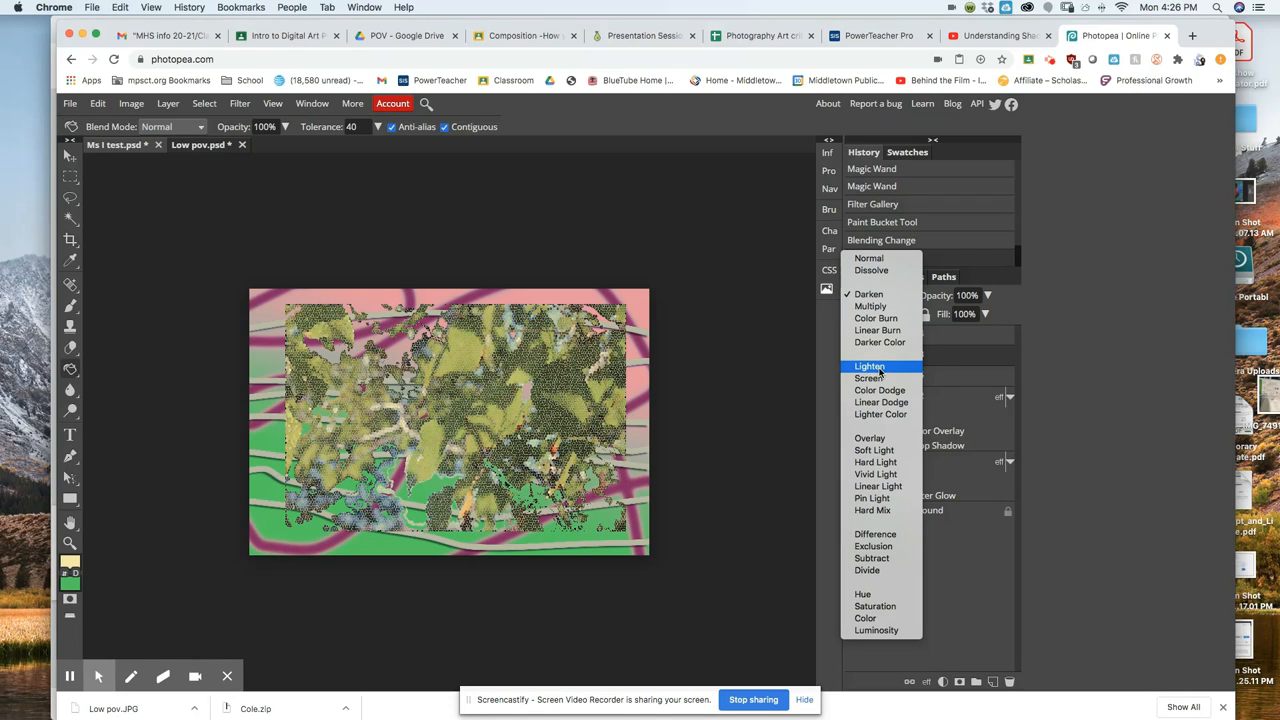
pyautogui.click(881, 439)
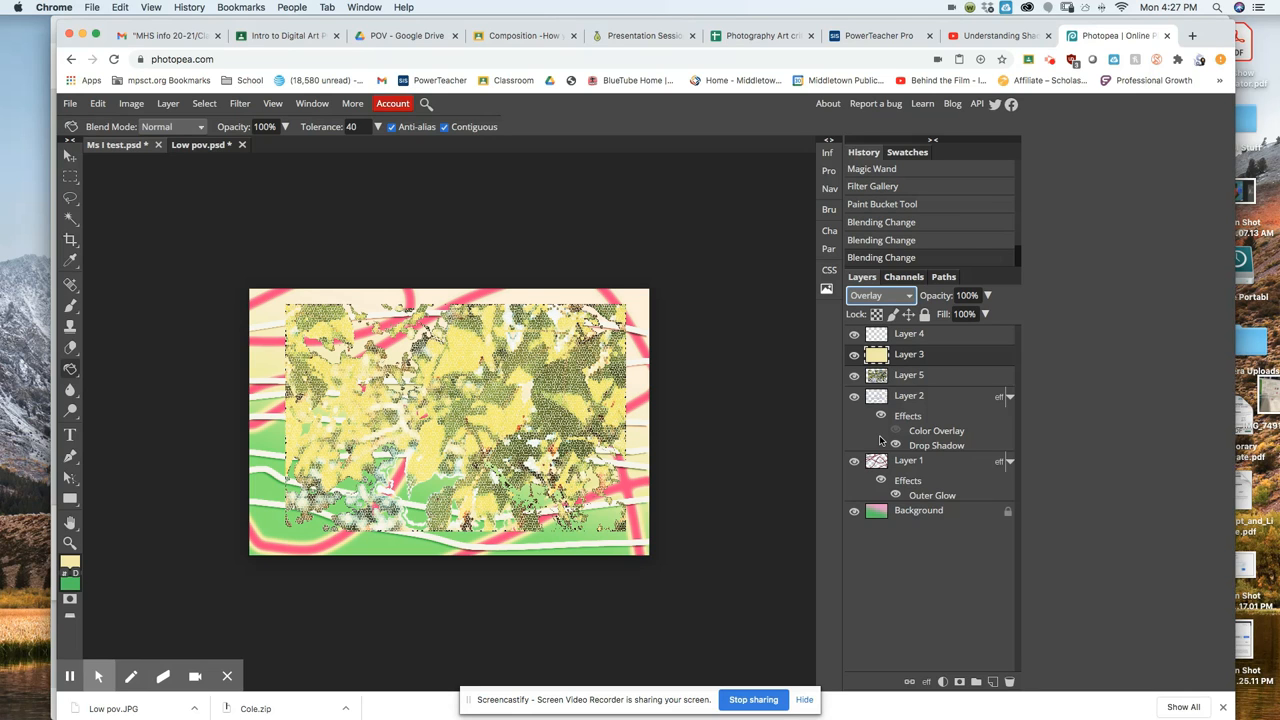
pyautogui.click(899, 296)
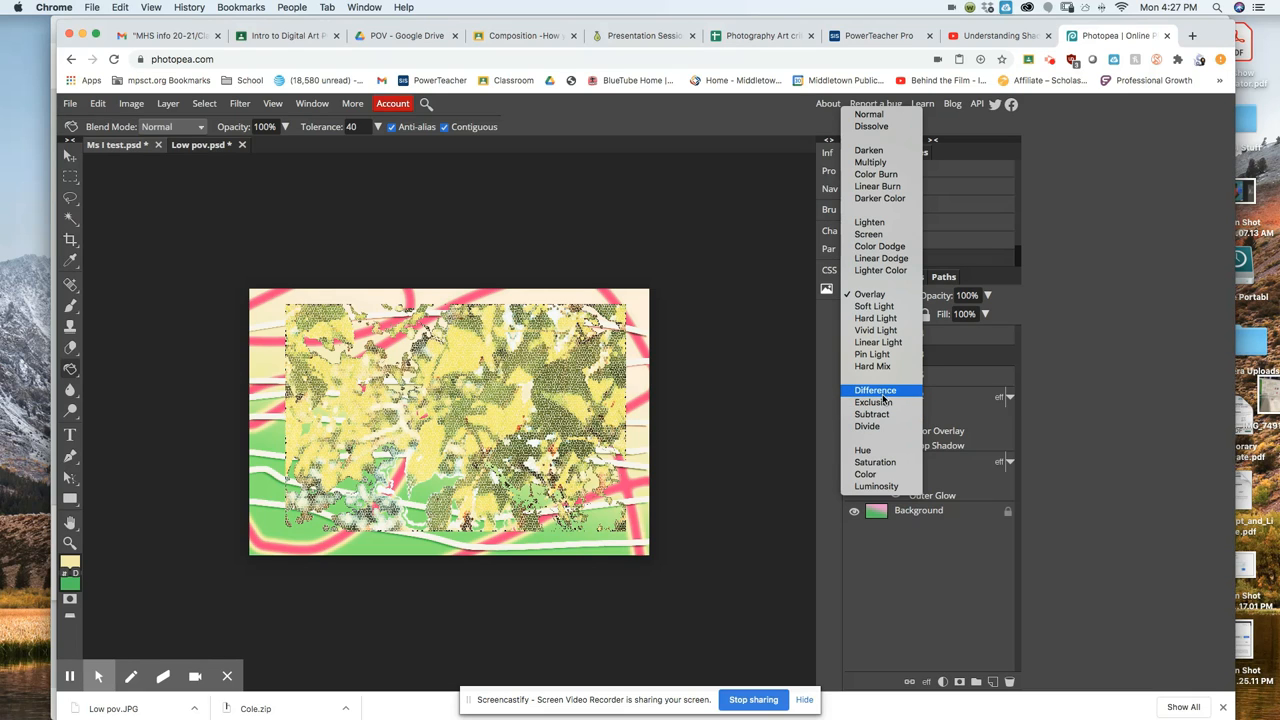
pyautogui.press('Escape')
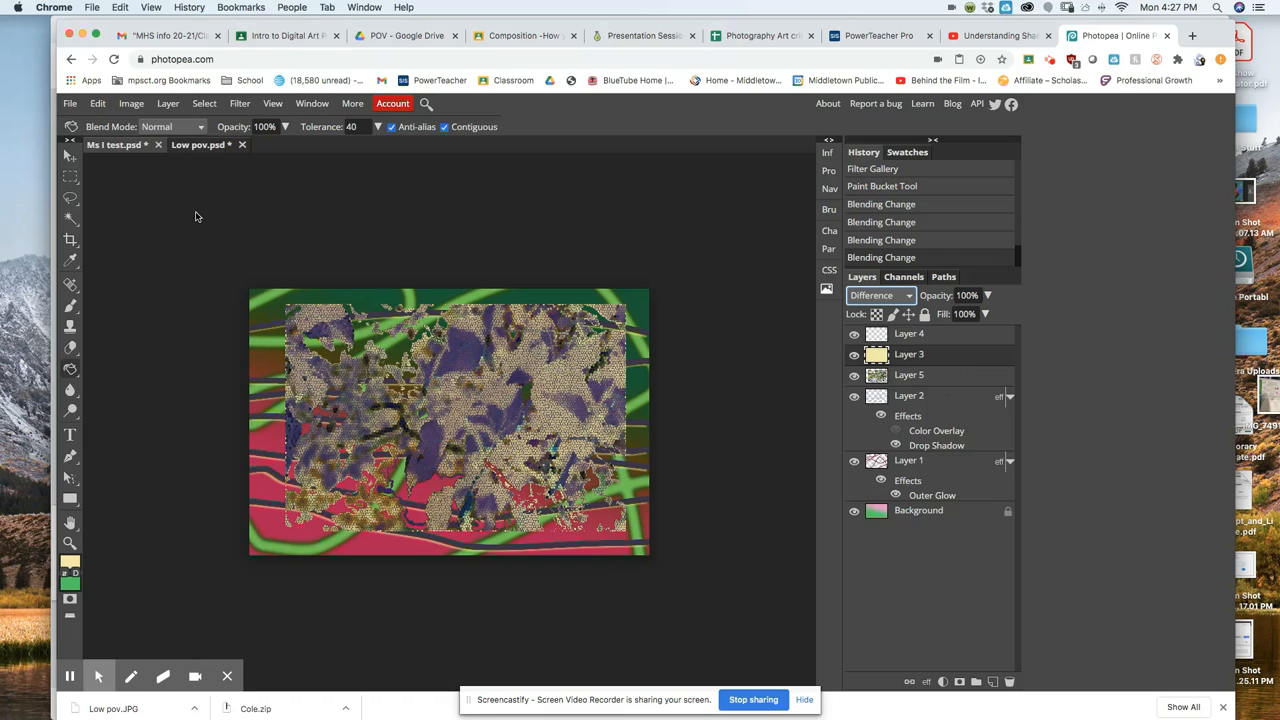
# Choose File > Save as PSD to save the collage as a Photoshop document.
pyautogui.click(72, 106)
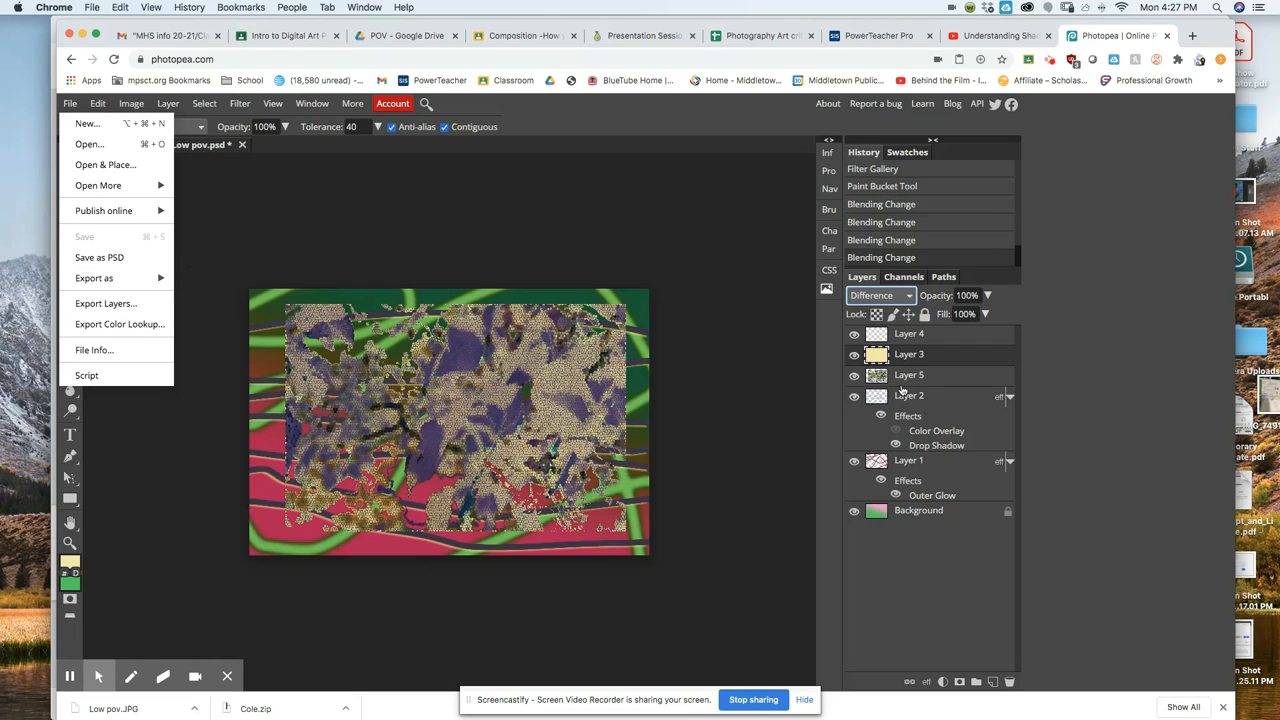
pyautogui.moveTo(80, 280)
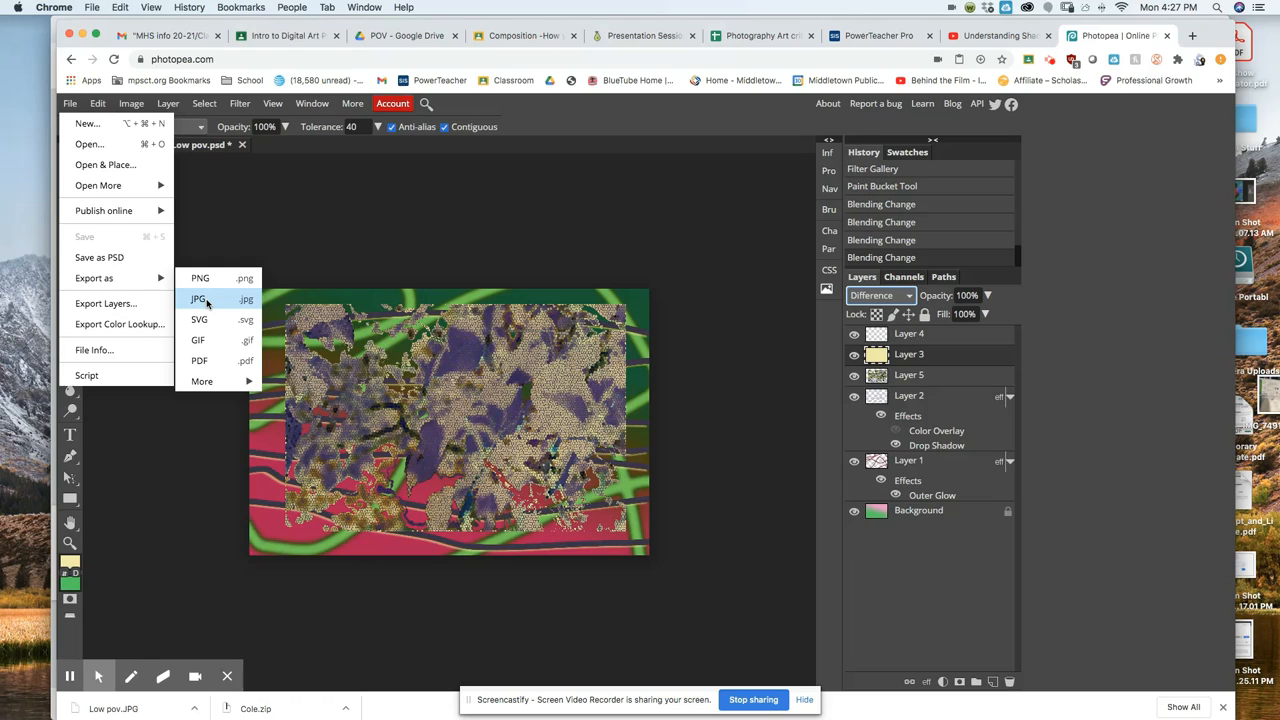
pyautogui.click(130, 259)
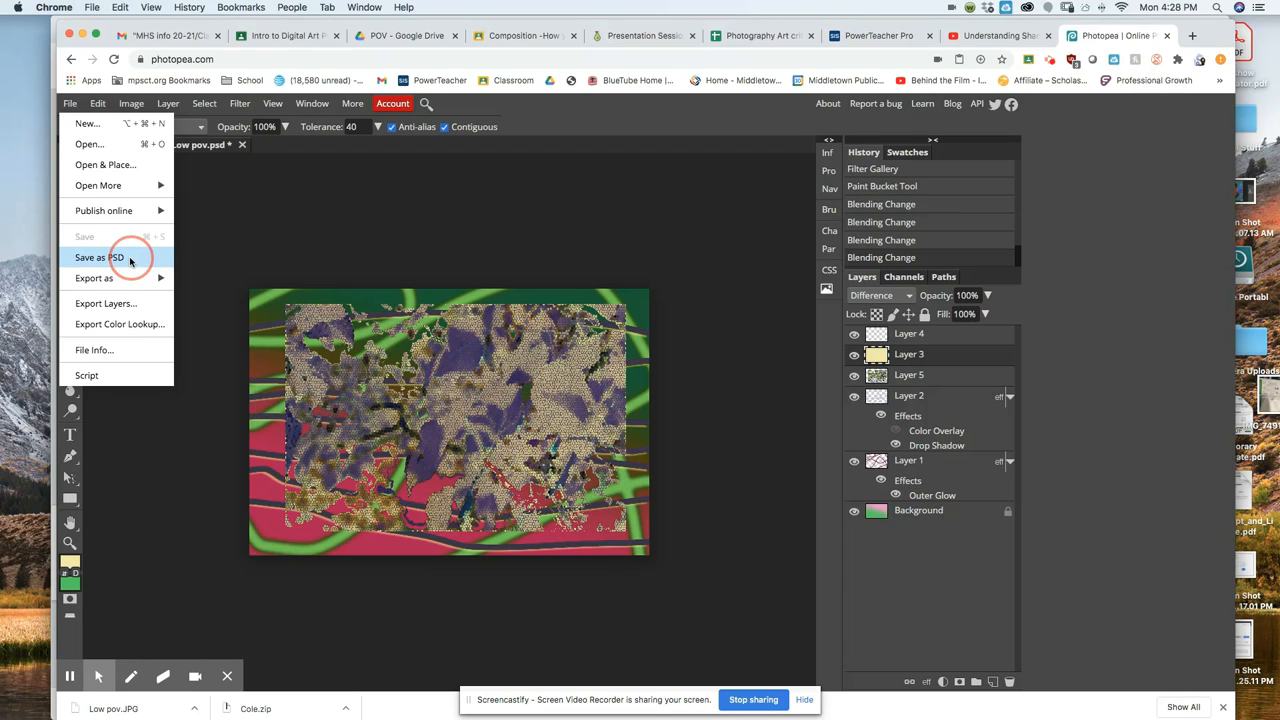
# Save the collage as PSD 'Ms I test (1)' in Desktop > School Stuff.
pyautogui.click(99, 257)
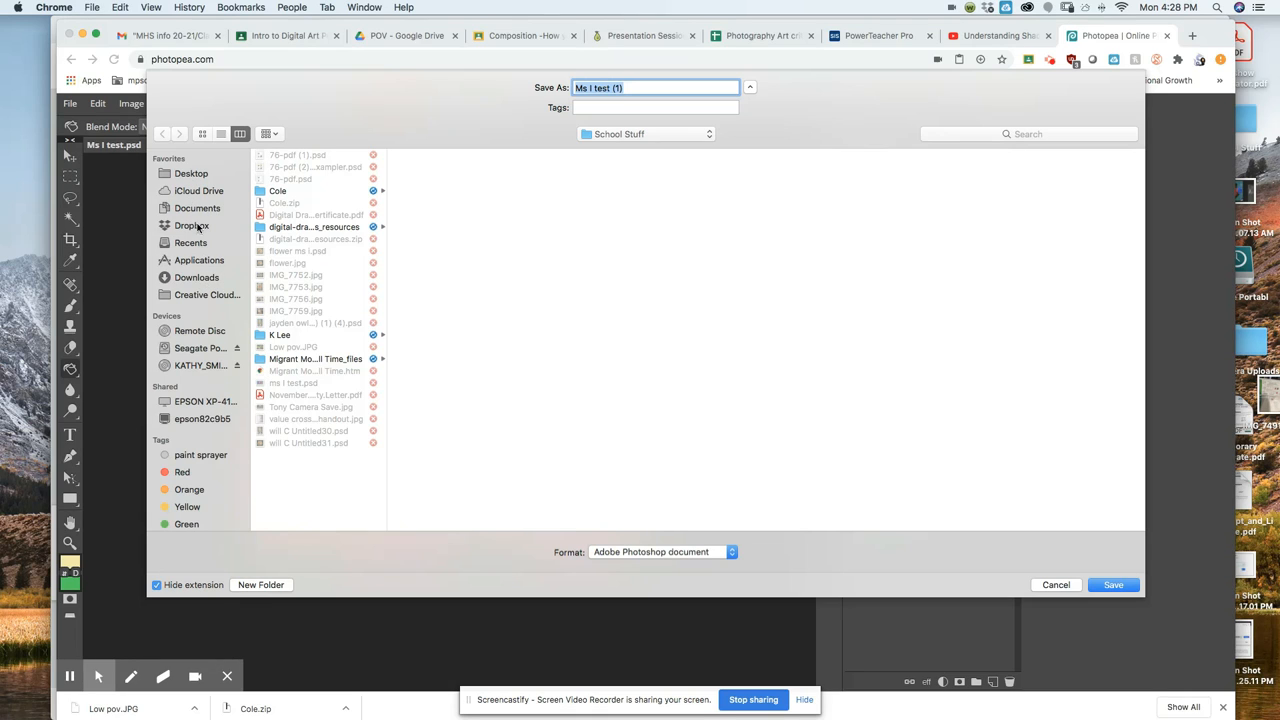
pyautogui.click(197, 177)
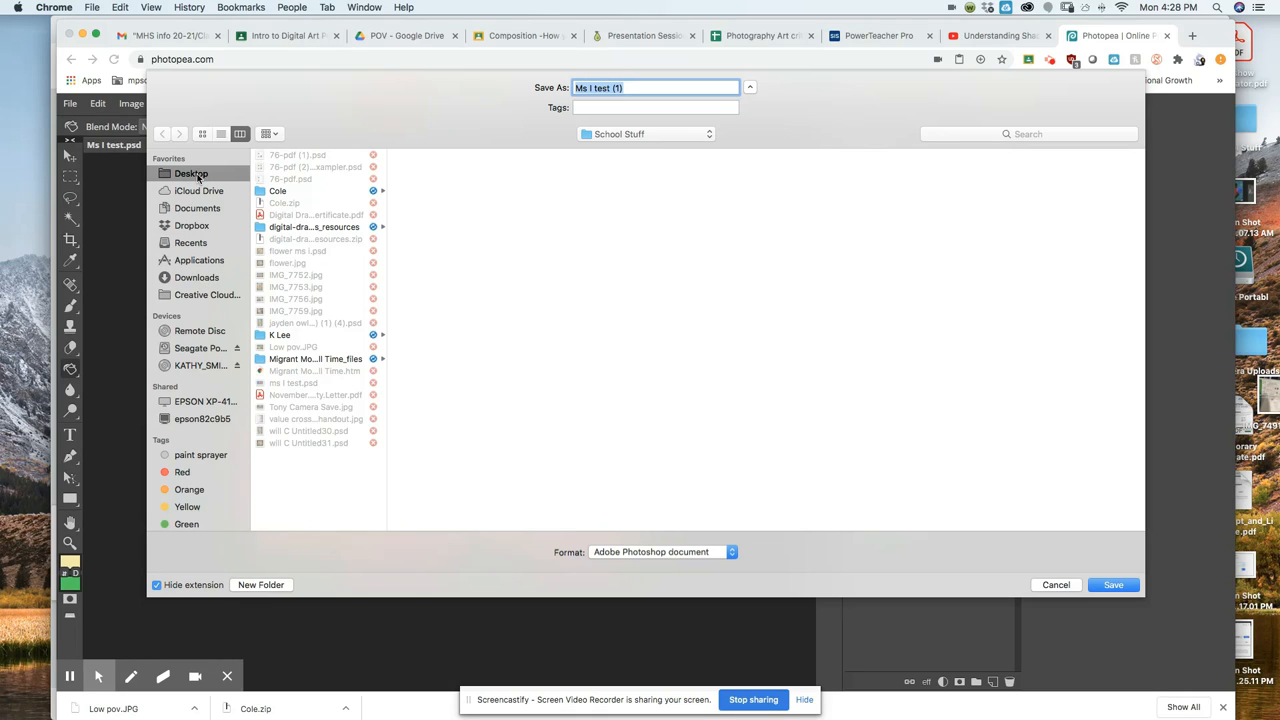
pyautogui.click(309, 263)
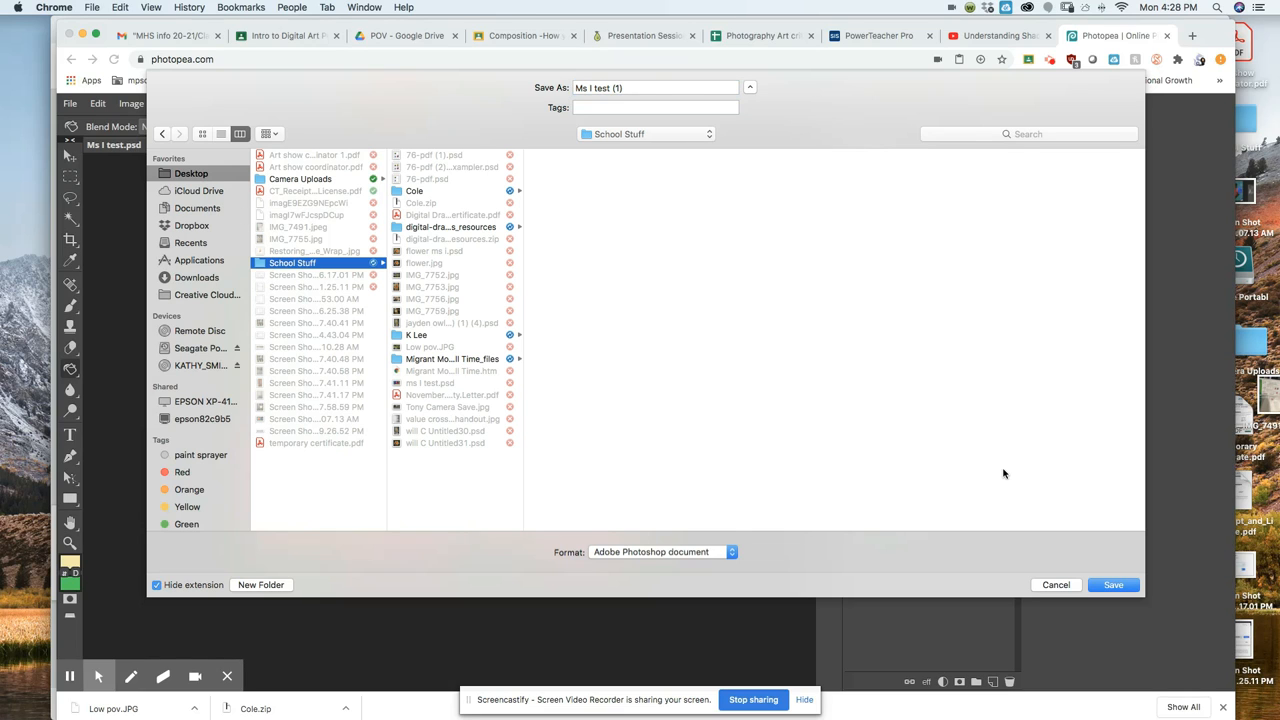
pyautogui.click(1118, 586)
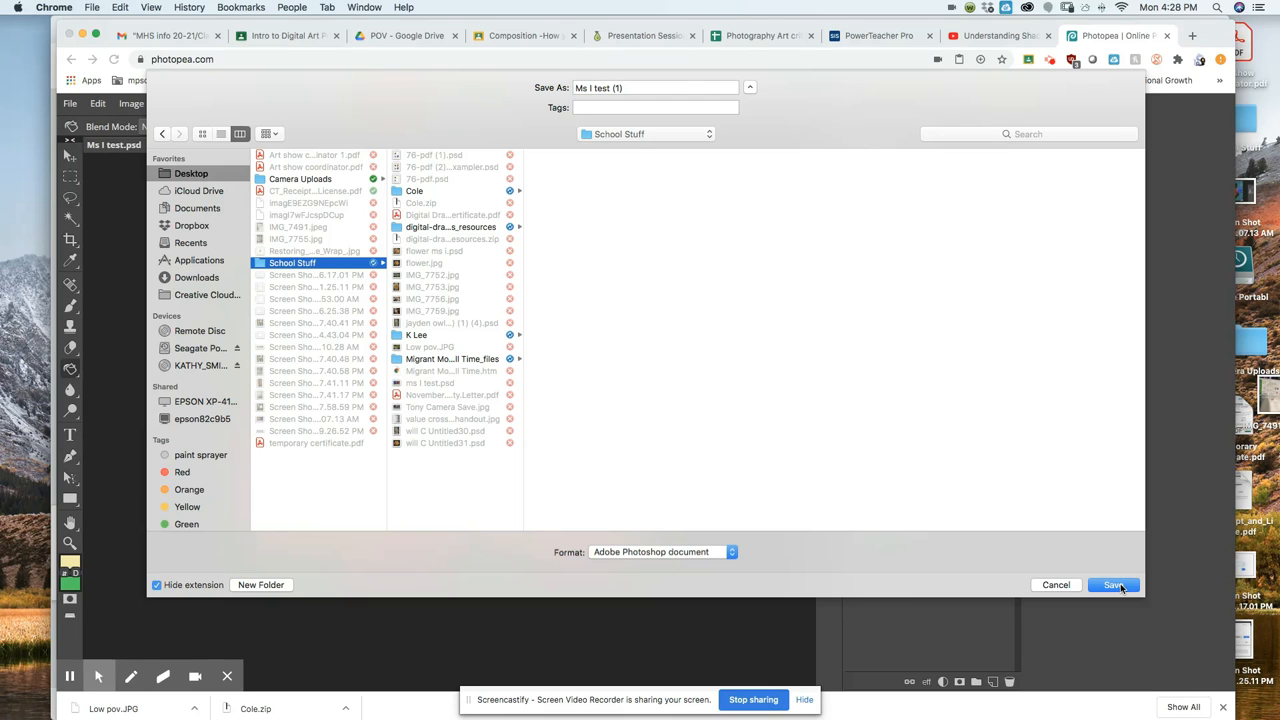
pyautogui.click(1118, 586)
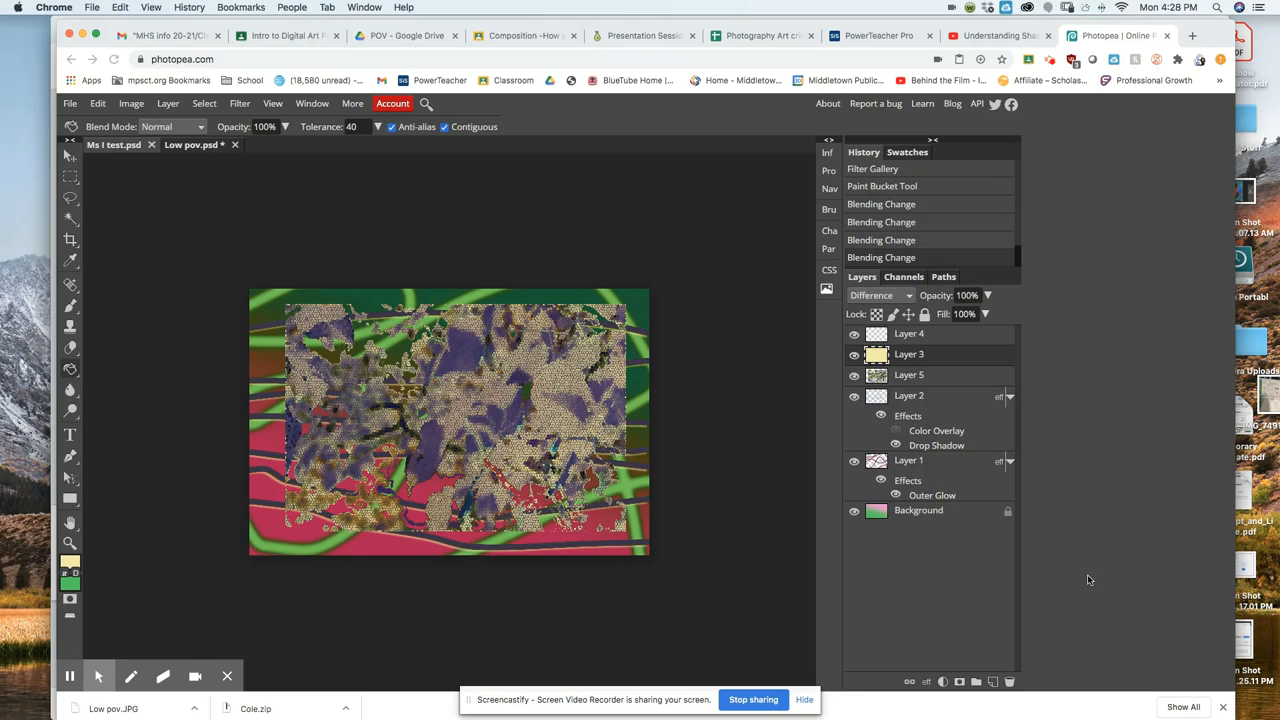
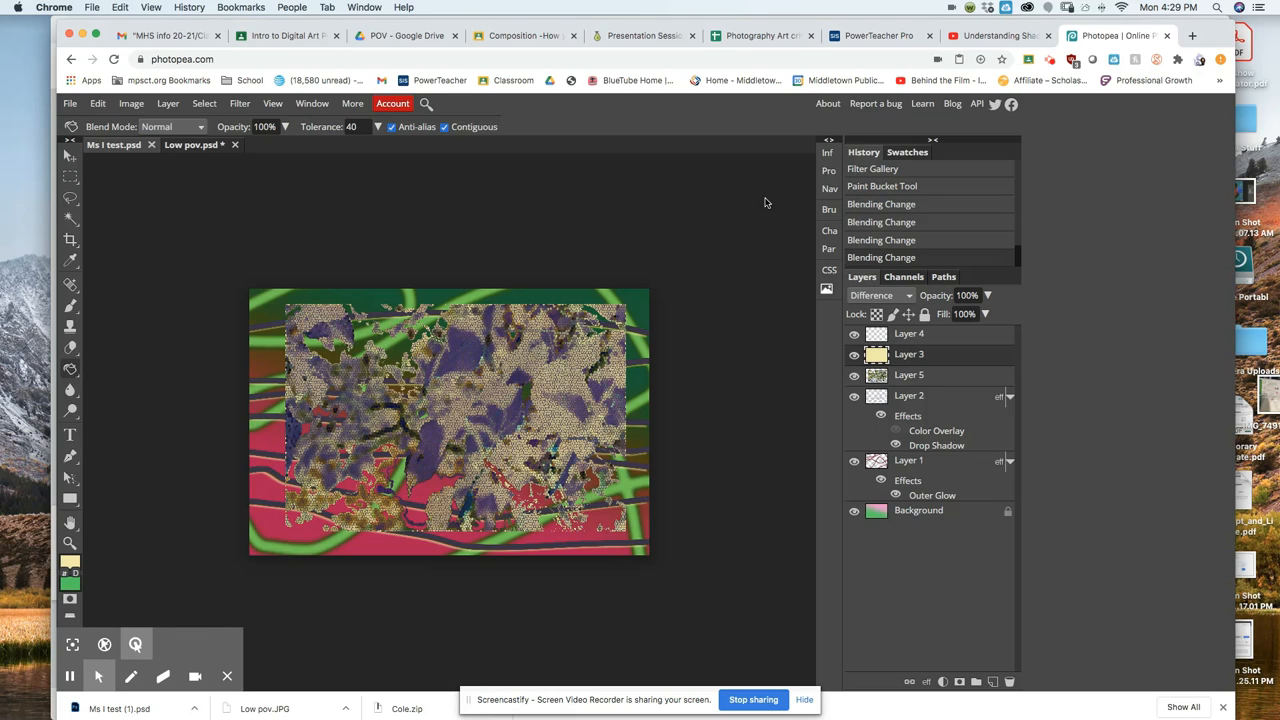
# In the POV Drive tab, close the Low pov.JPG preview and go up to the Photography folder.
pyautogui.click(424, 37)
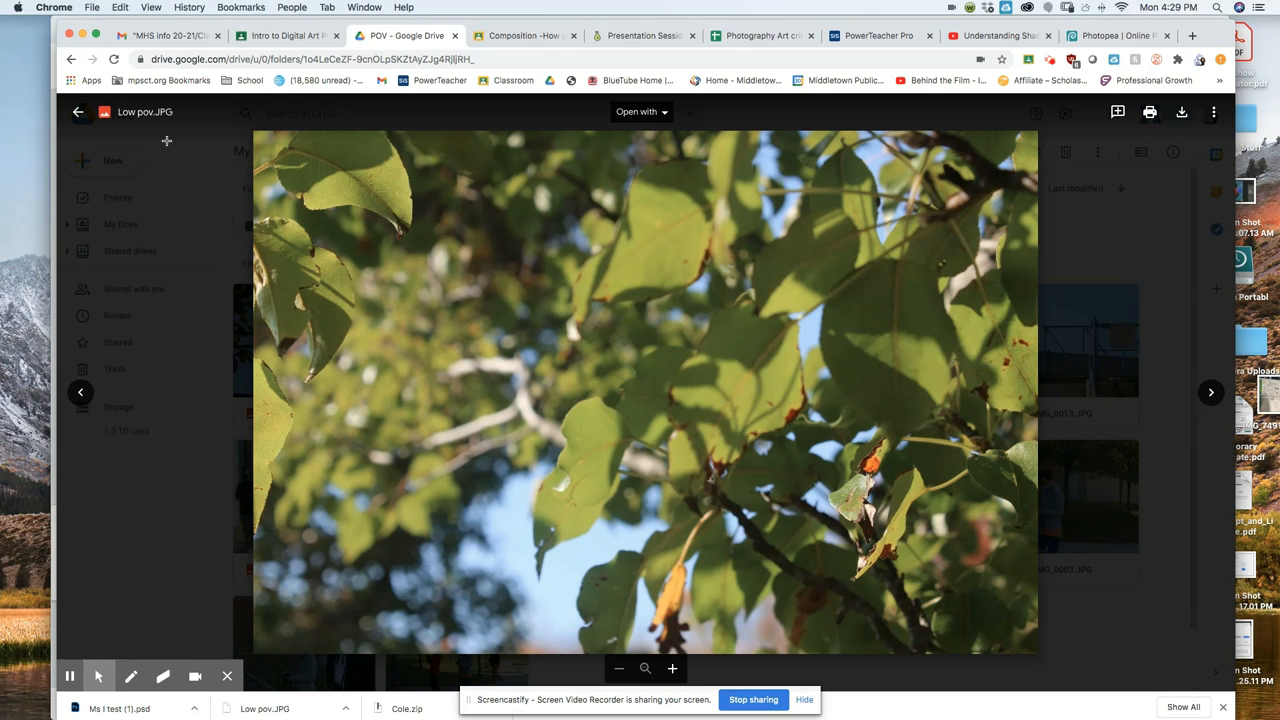
pyautogui.click(77, 112)
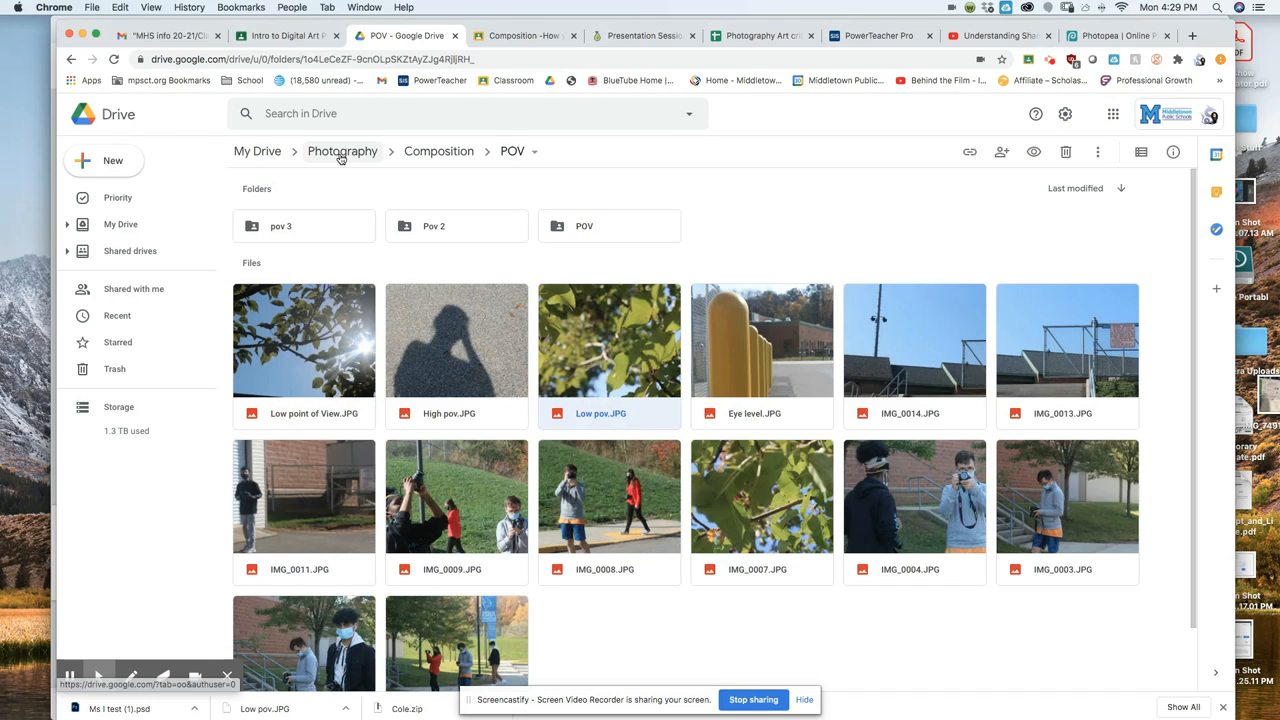
pyautogui.click(340, 154)
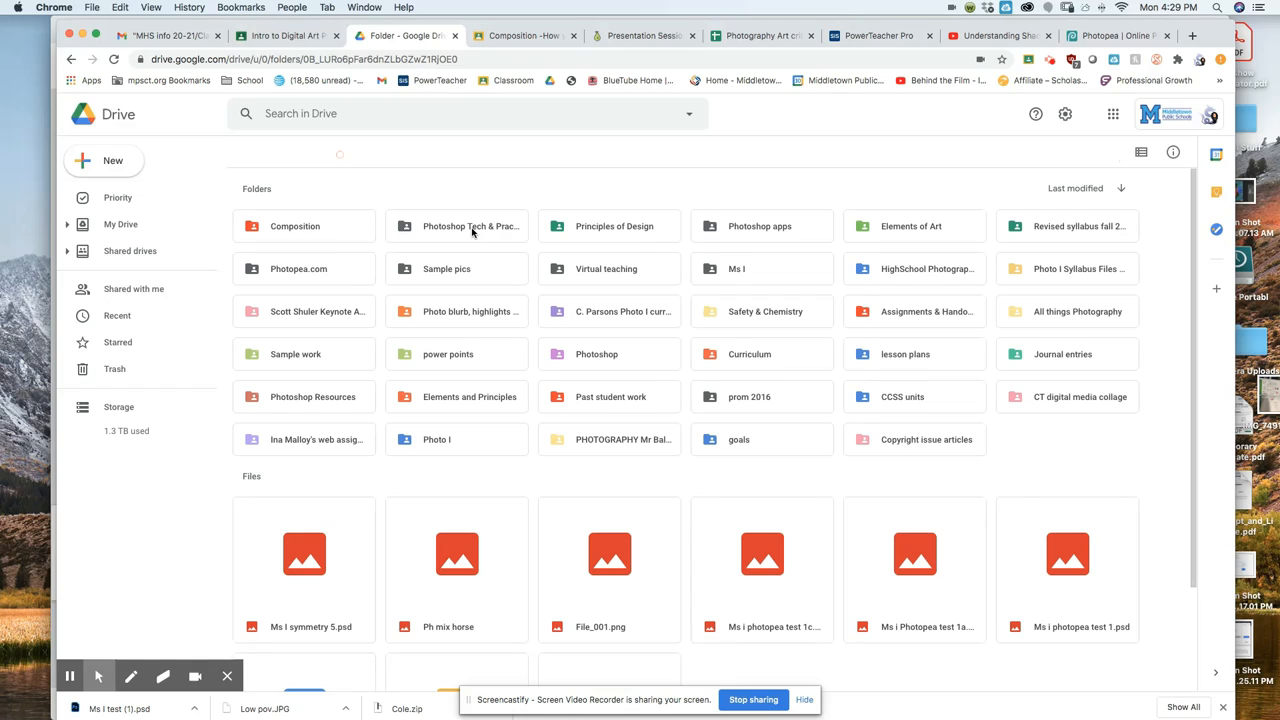
# Open the Photoshop Tech & Practice folder and move the Chrome window down to reveal Finder.
pyautogui.doubleClick(472, 230)
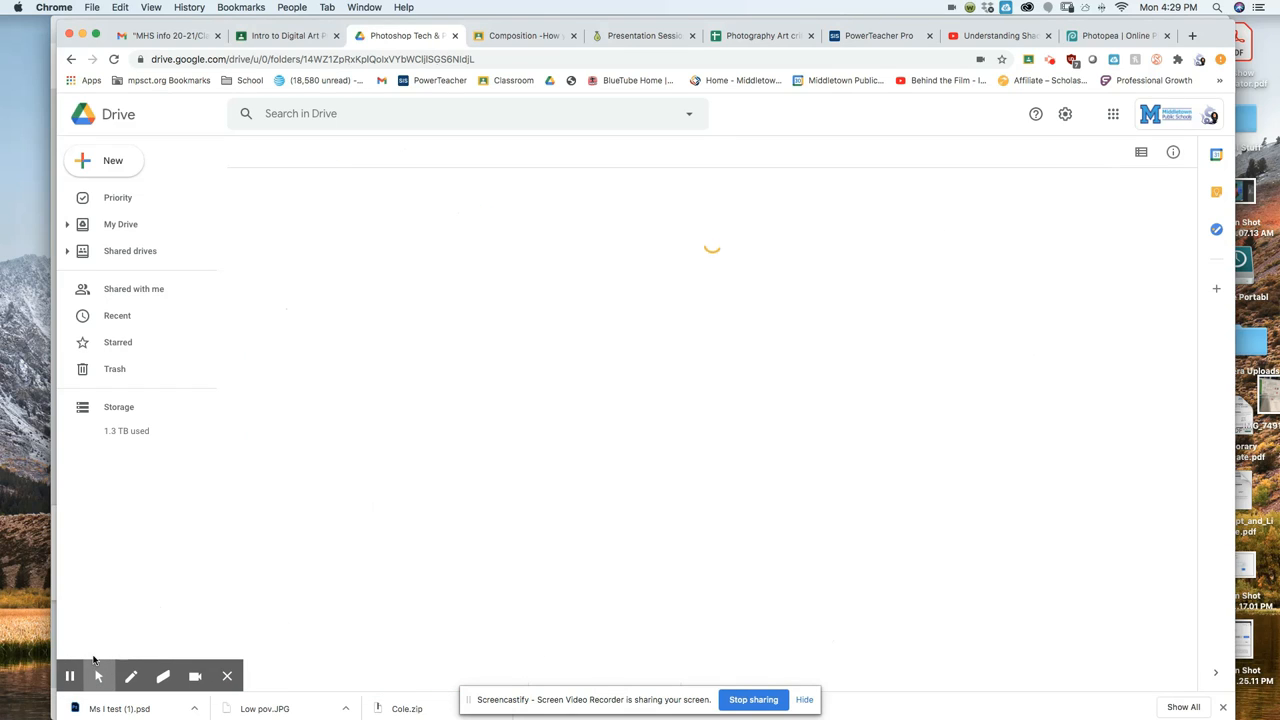
pyautogui.click(54, 710)
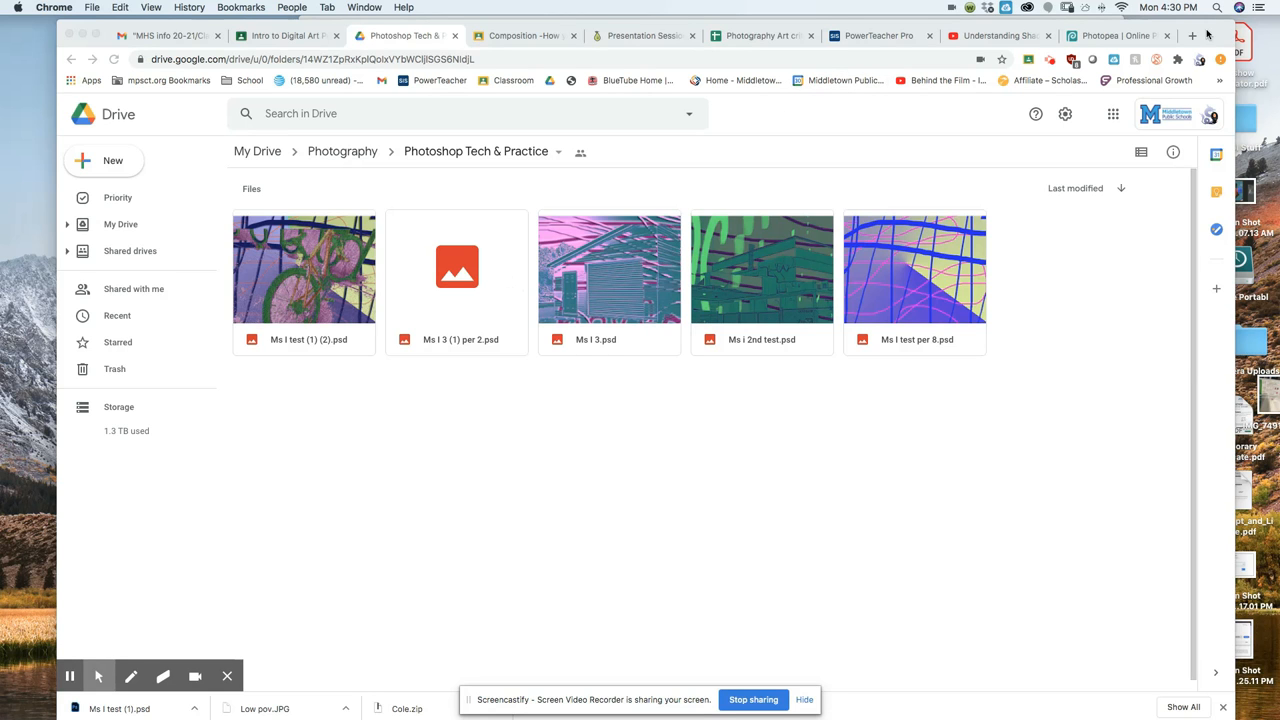
pyautogui.moveTo(1216, 36); pyautogui.dragTo(1278, 309)
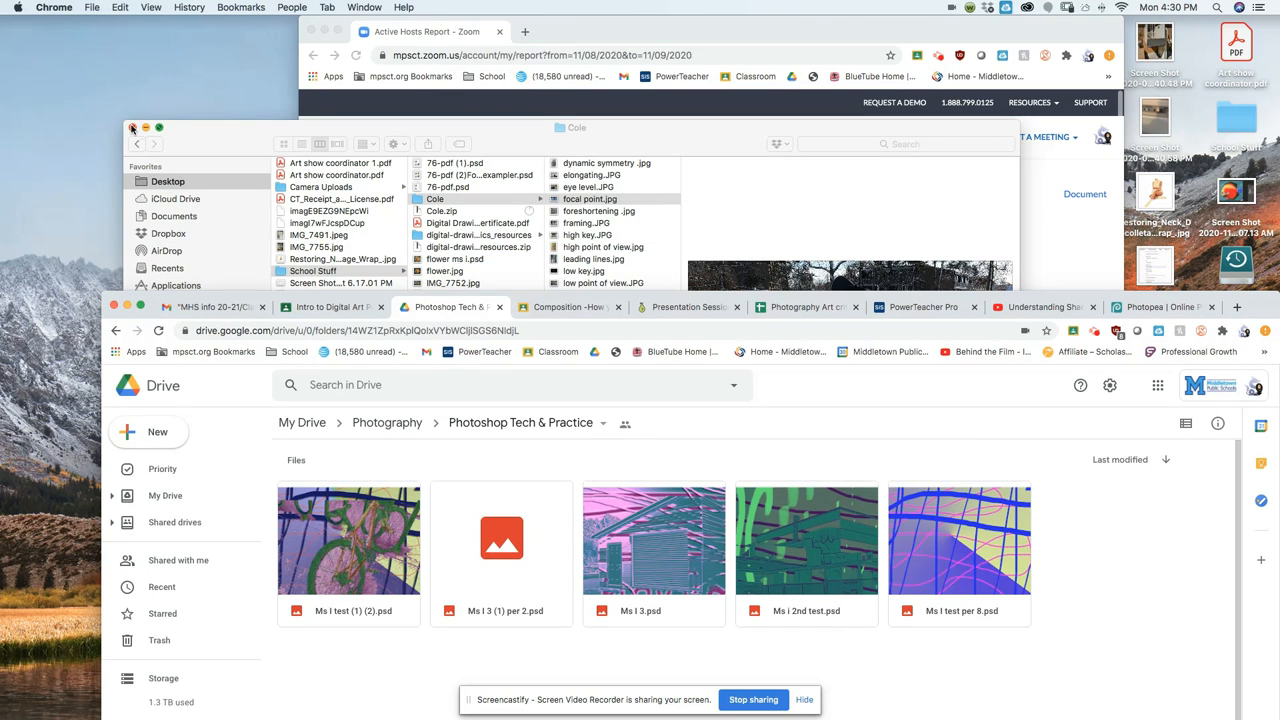
# Arrange the windows, select Ms I test (1).psd in Finder's Cole folder and drag it toward Drive.
pyautogui.moveTo(243, 300); pyautogui.dragTo(733, 5)
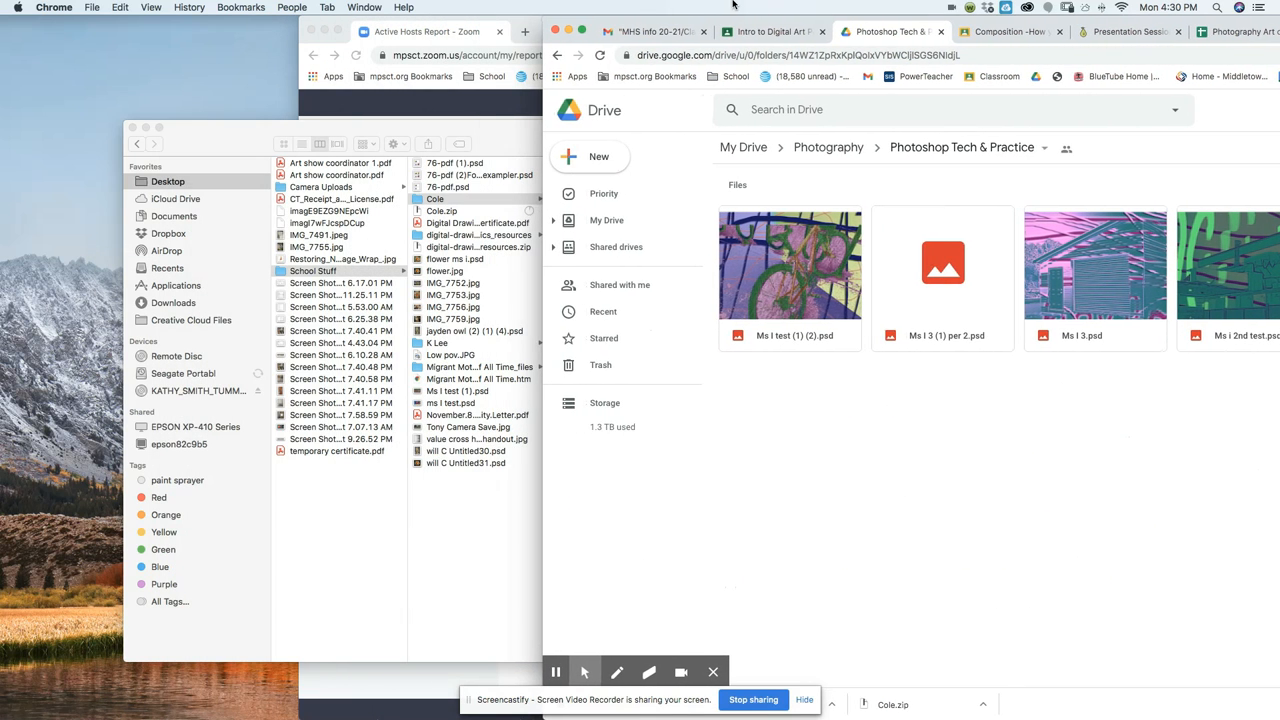
pyautogui.click(451, 396)
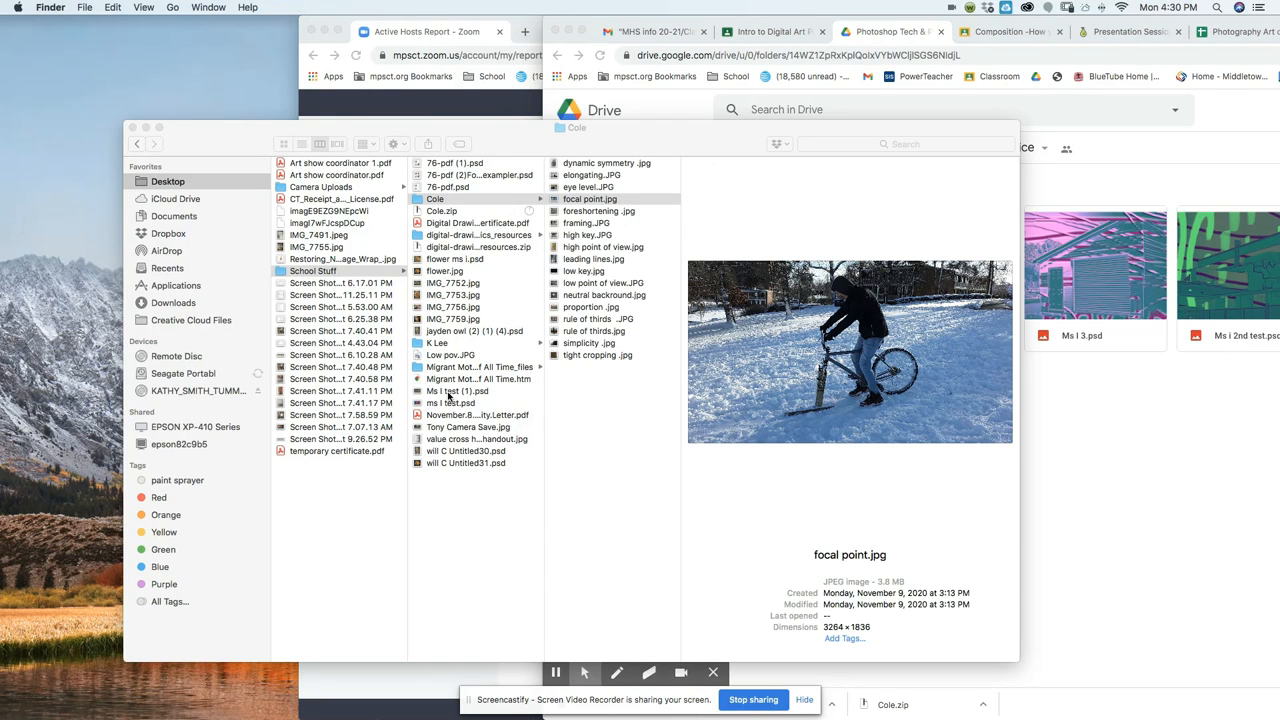
pyautogui.click(449, 396)
pyautogui.moveTo(677, 144); pyautogui.dragTo(435, 171)
pyautogui.moveTo(244, 408); pyautogui.dragTo(924, 397)
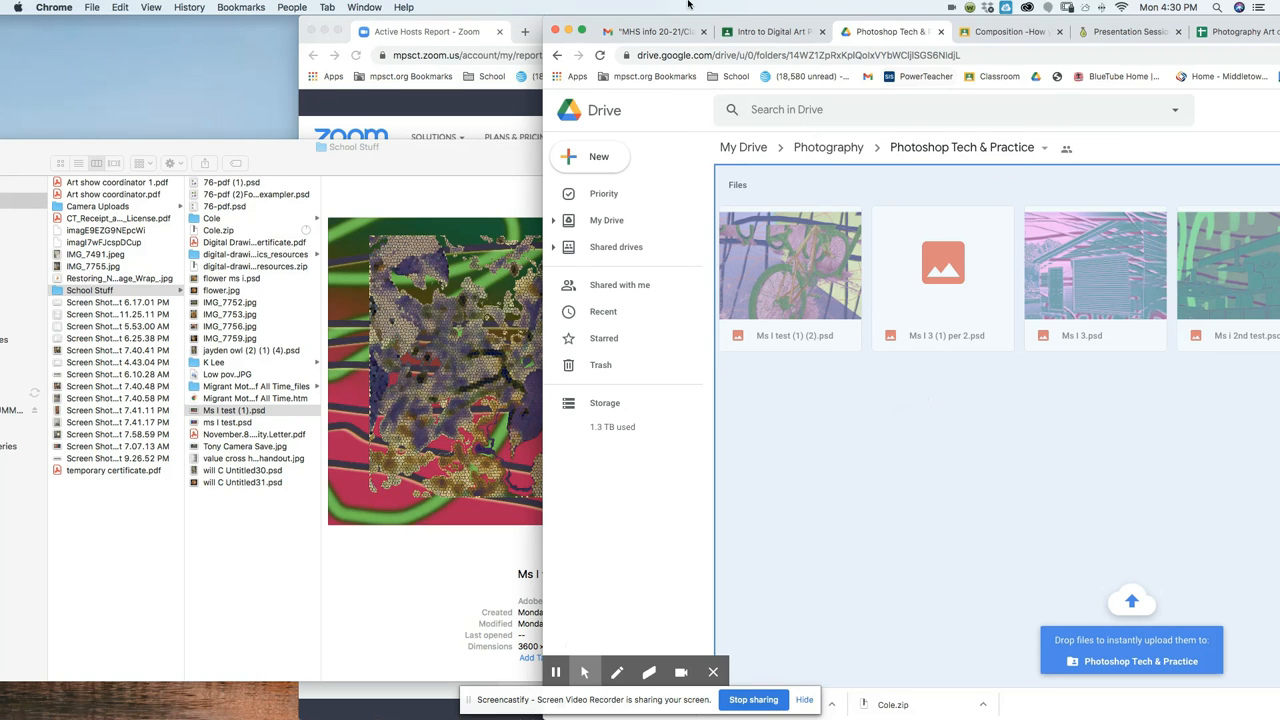
pyautogui.moveTo(698, 20); pyautogui.dragTo(201, 18)
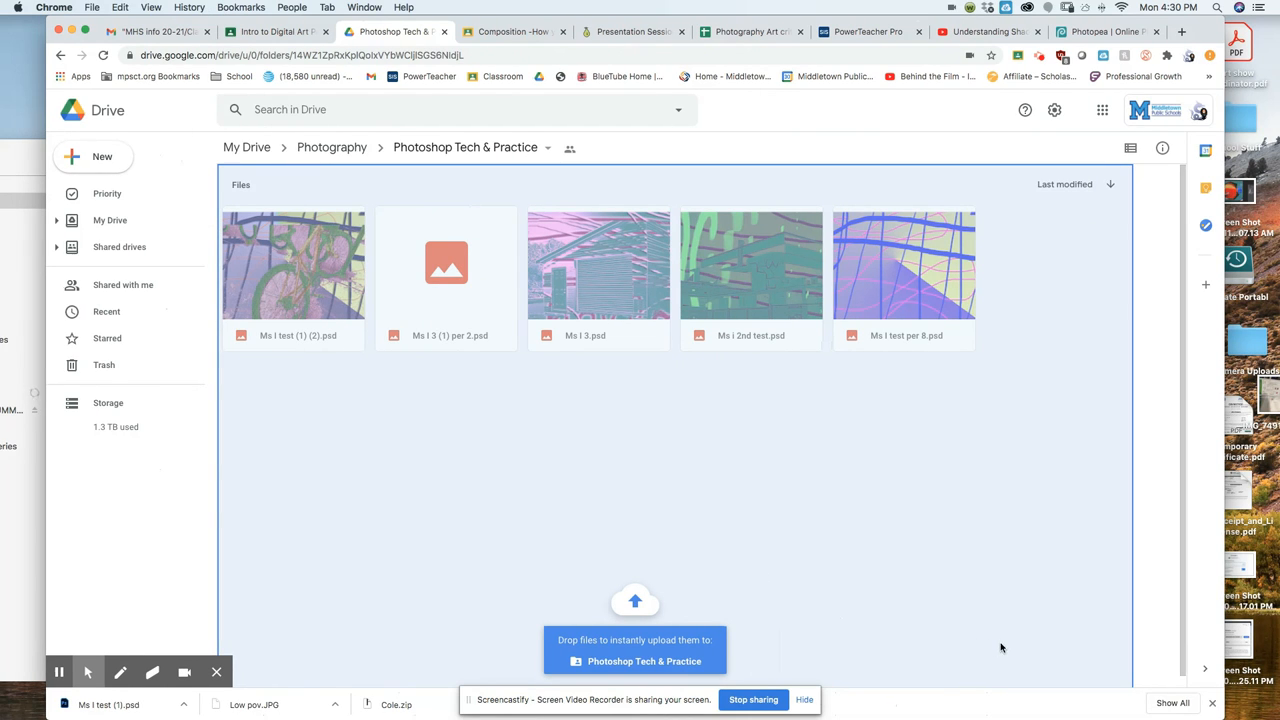
# Drop Ms I test (1).psd into Photoshop Tech & Practice and keep it as a separate file.
pyautogui.moveTo(1095, 623); pyautogui.dragTo(1080, 623)
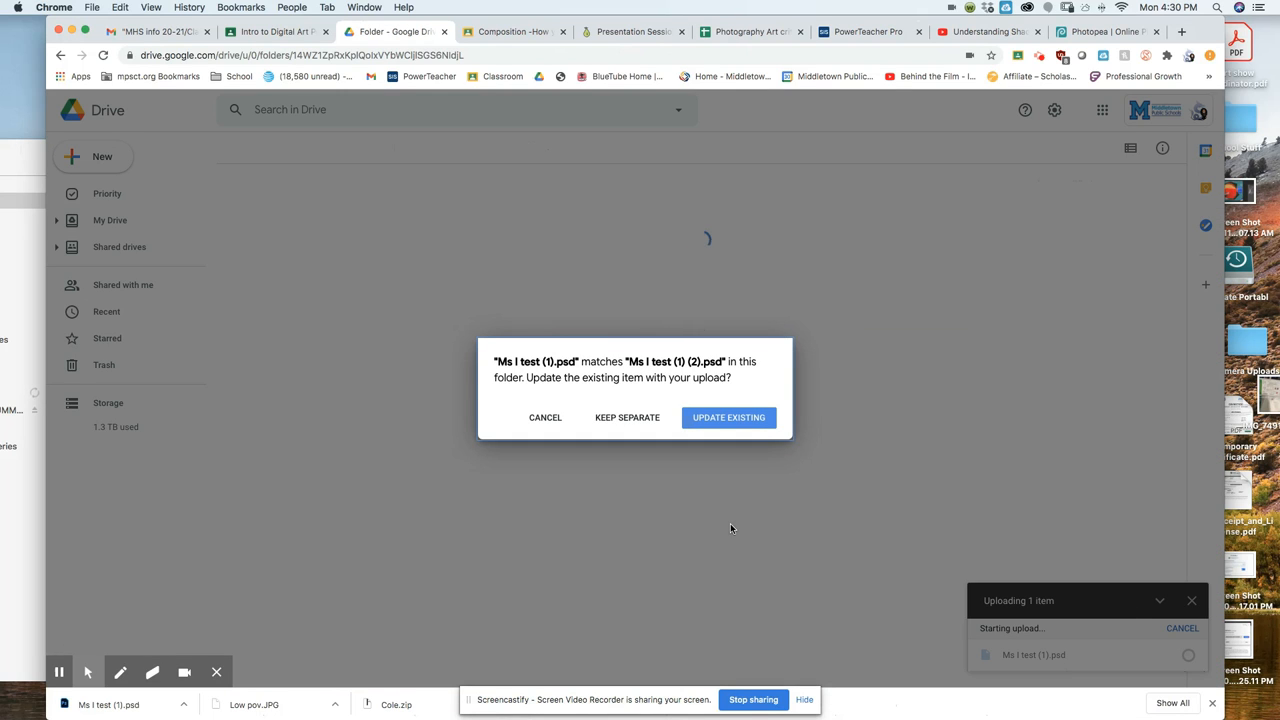
pyautogui.click(621, 419)
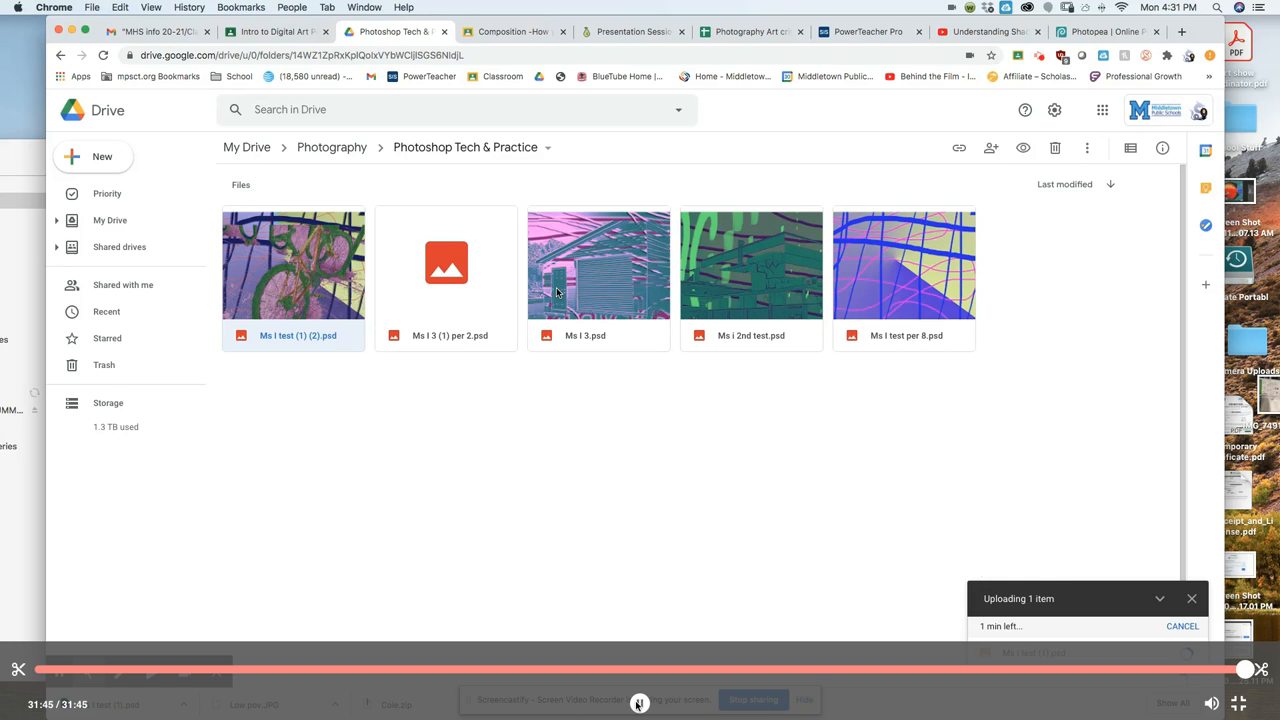
# Exit full-screen playback and open the Screencastify controls to stop the recording.
pyautogui.press('Escape')
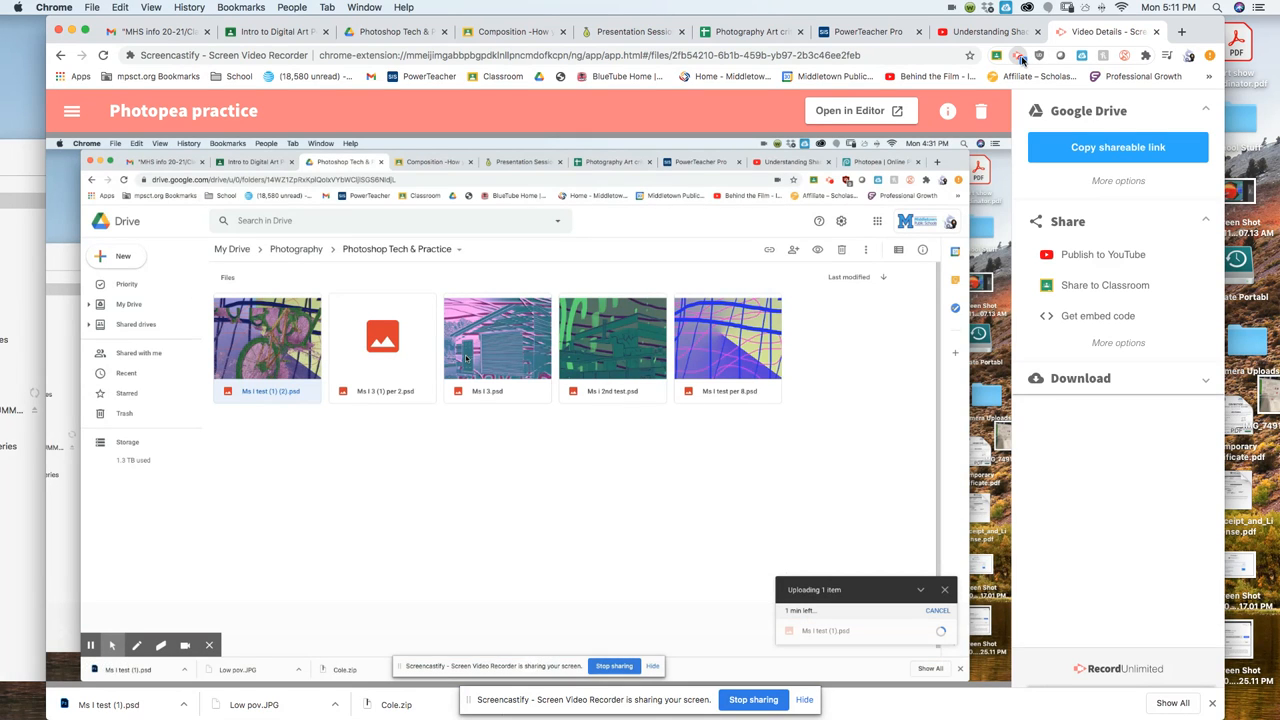
pyautogui.click(1021, 59)
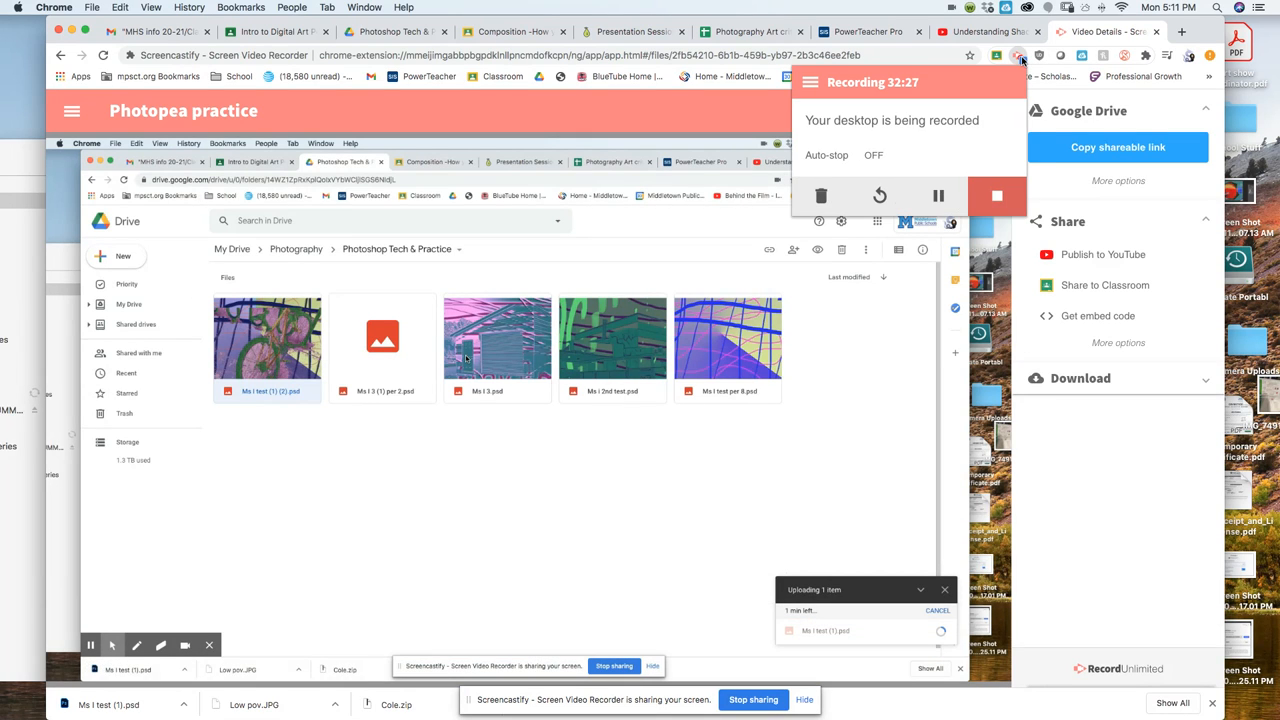